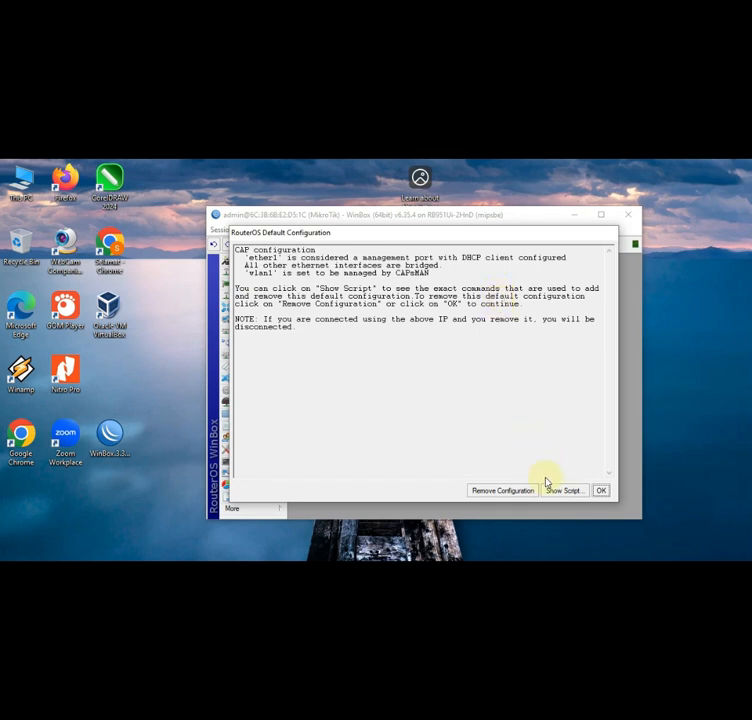
- Remove the router's default configuration and open the IP address list
click(512, 490)
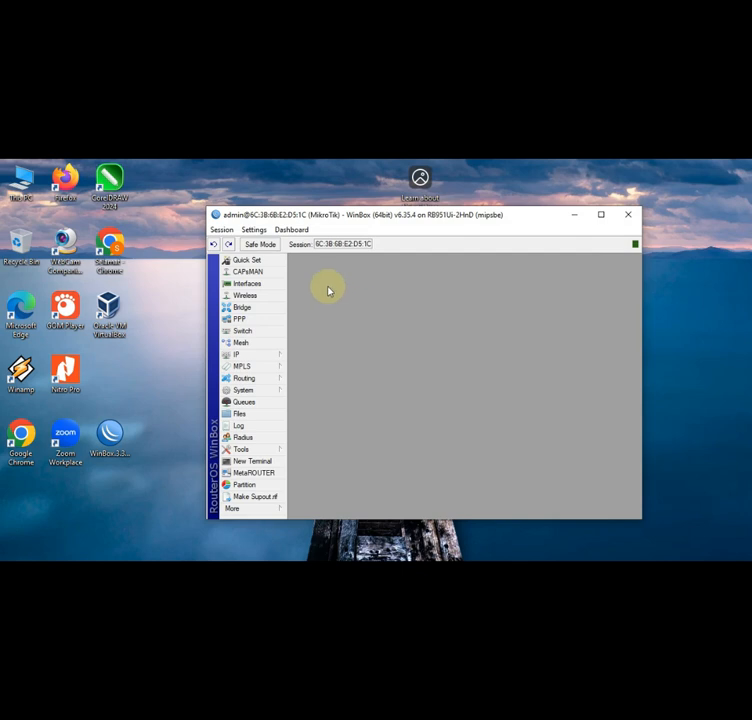
click(272, 358)
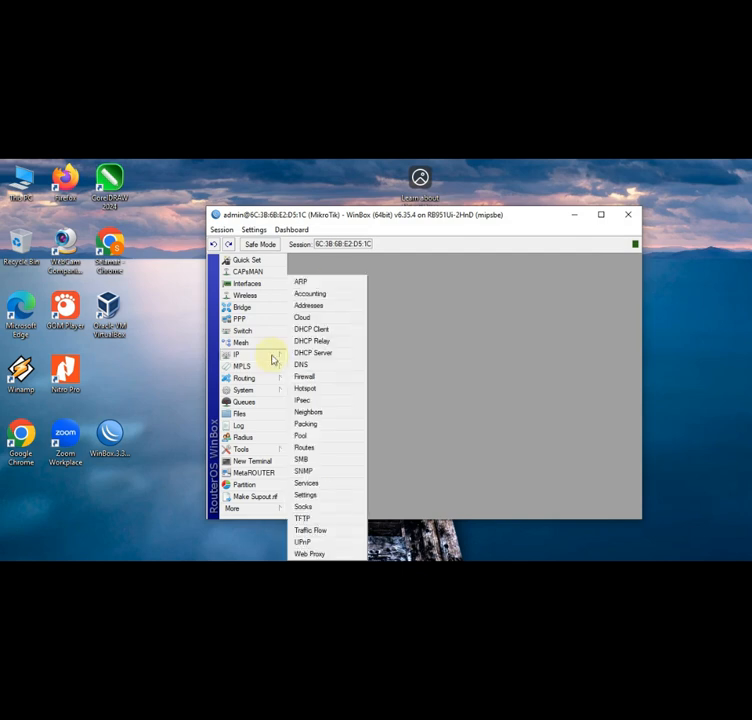
click(327, 311)
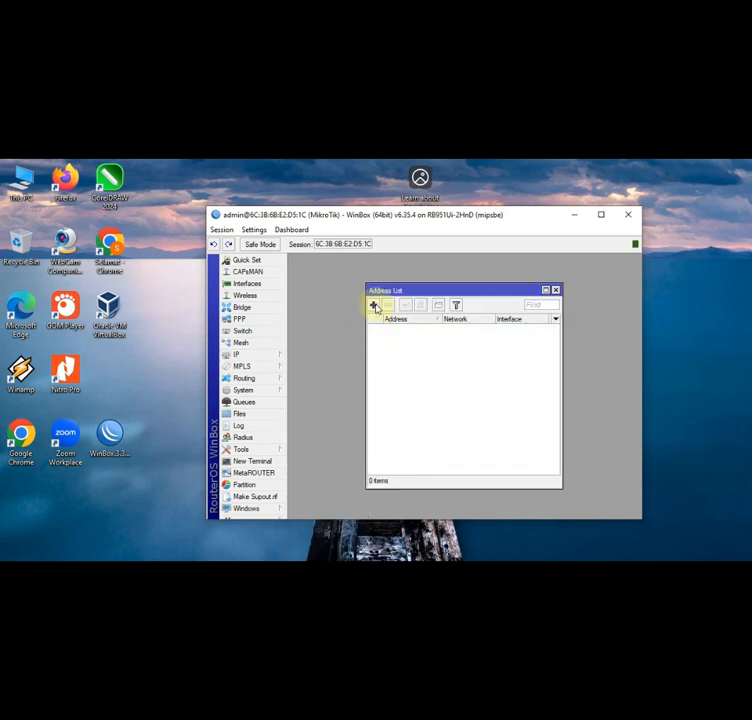
- Add IP address 192.201.10.2/24 on interface ether2
click(374, 306)
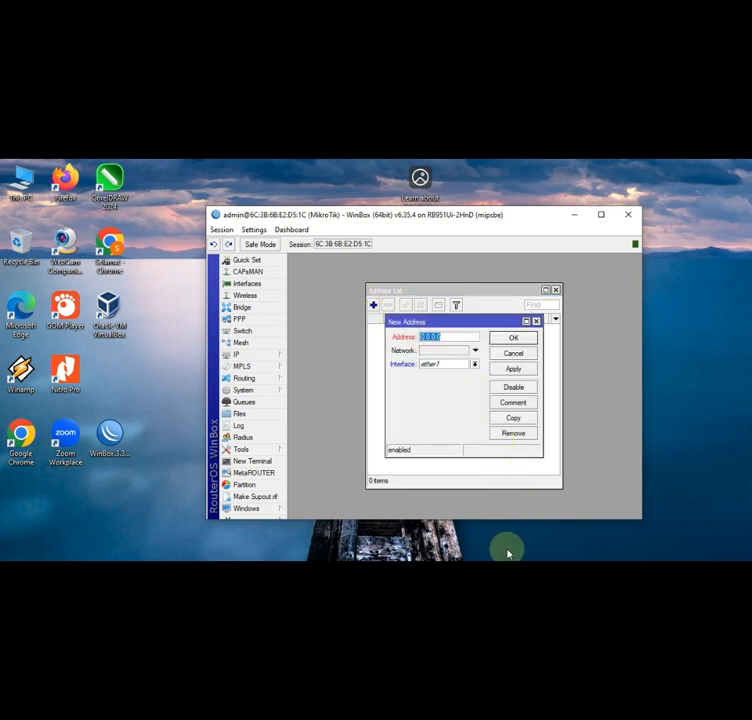
text(192.1)
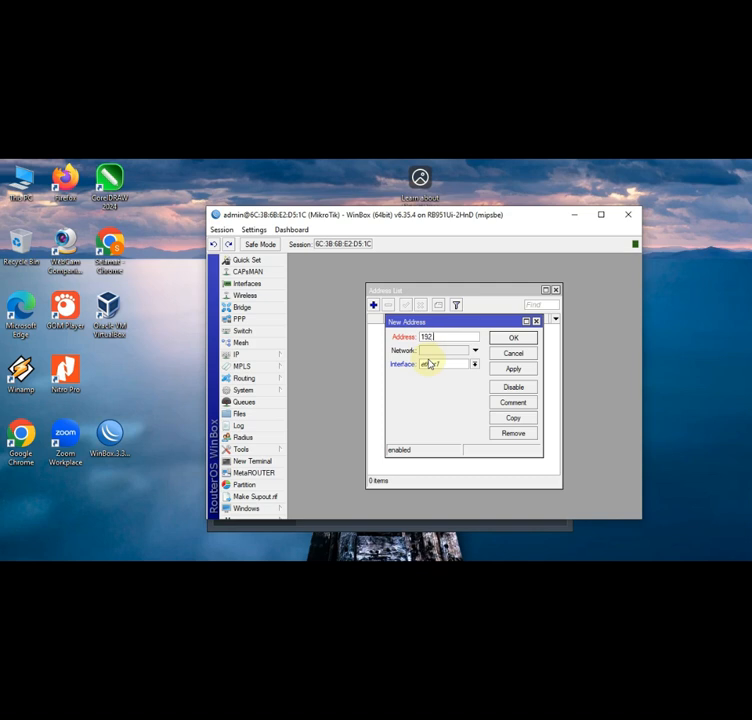
text(8)
key(BackSpace)
key(BackSpace)
text(20)
text(0)
key(BackSpace)
text(1.10.2/24)
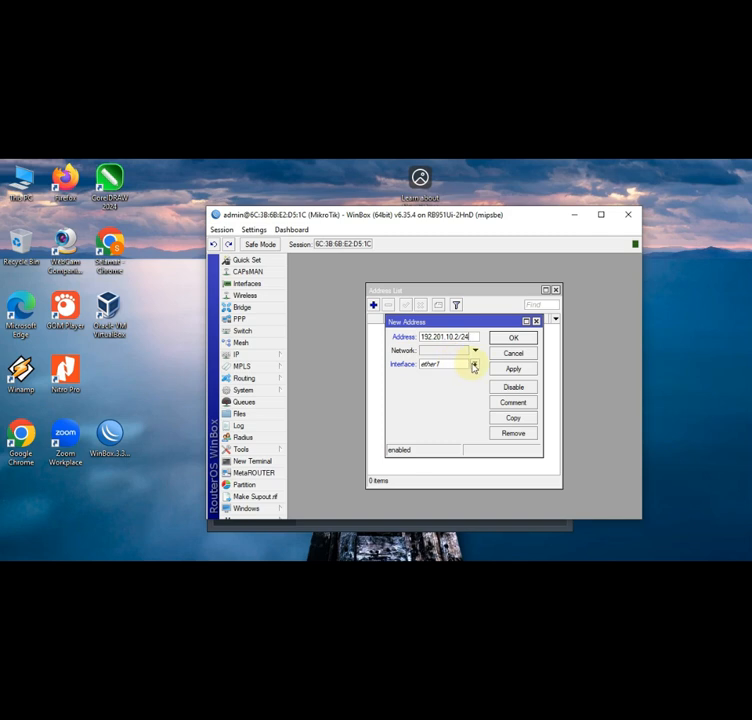
click(474, 367)
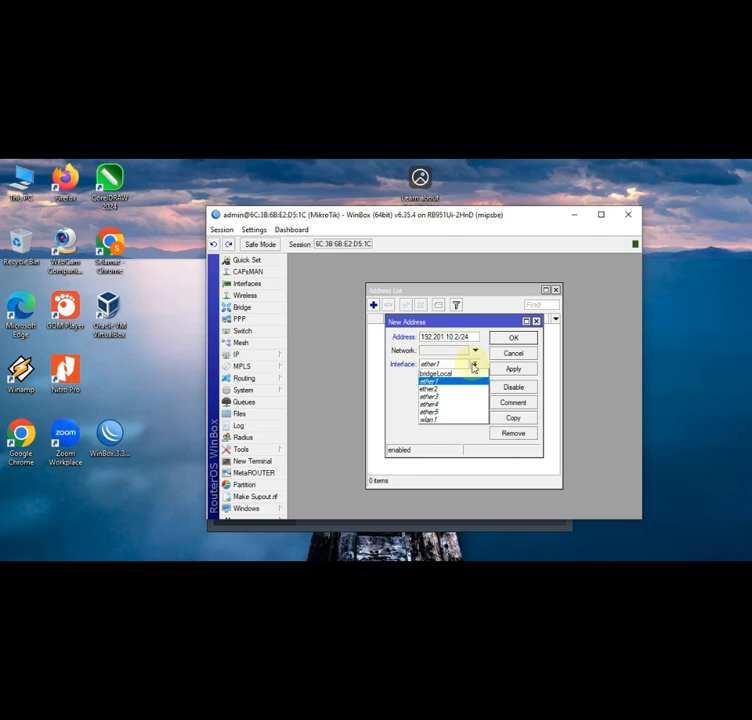
click(441, 391)
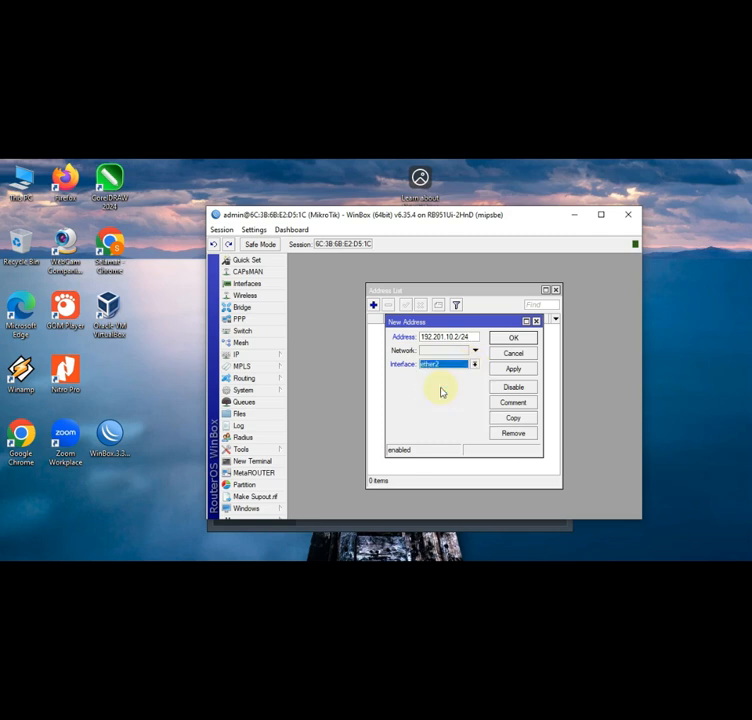
click(513, 338)
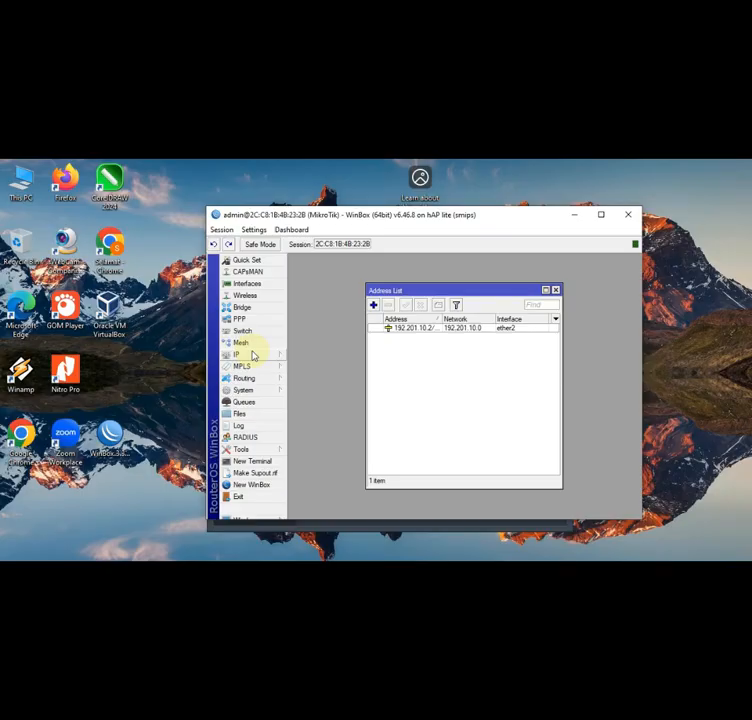
click(253, 355)
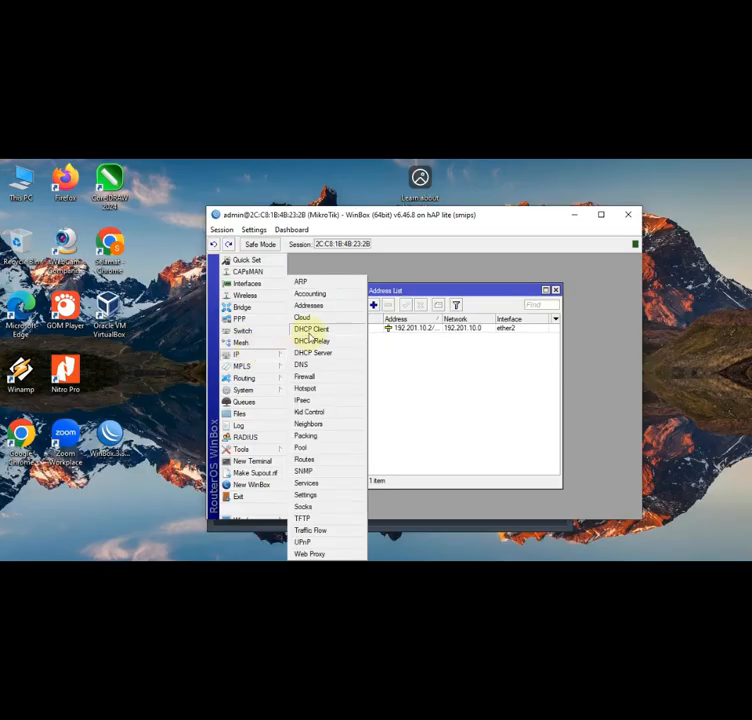
- Add a DHCP client on ether1, which binds 192.168.50.252/24
click(306, 330)
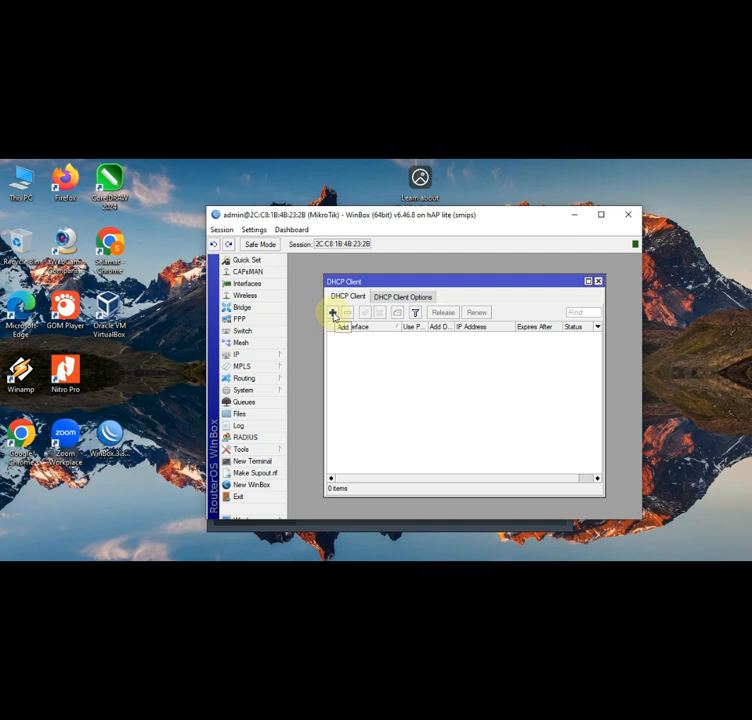
click(333, 314)
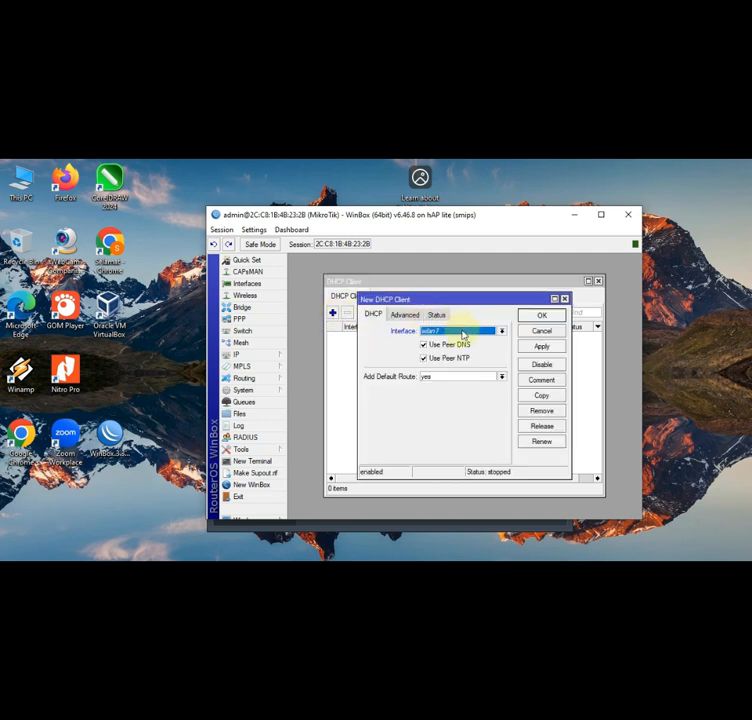
click(501, 331)
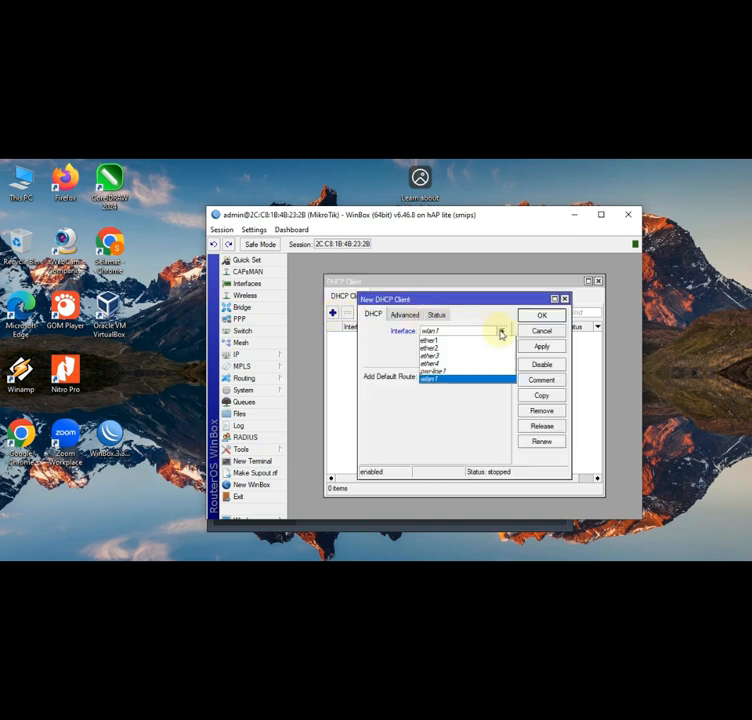
click(462, 341)
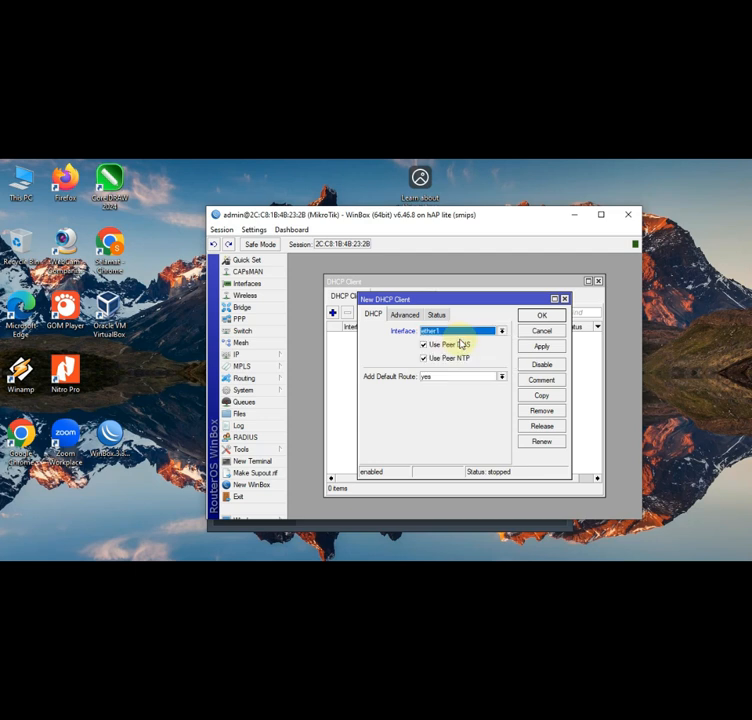
click(541, 316)
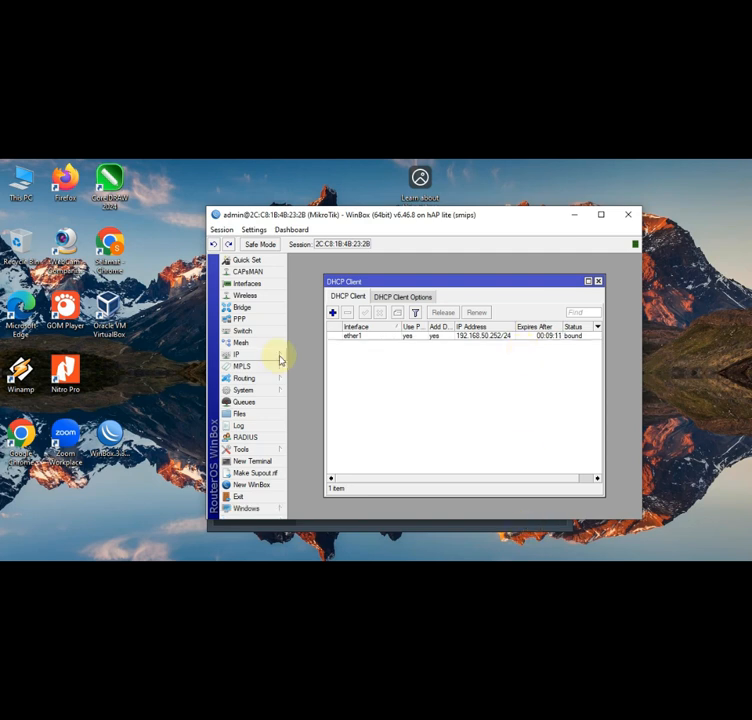
click(264, 358)
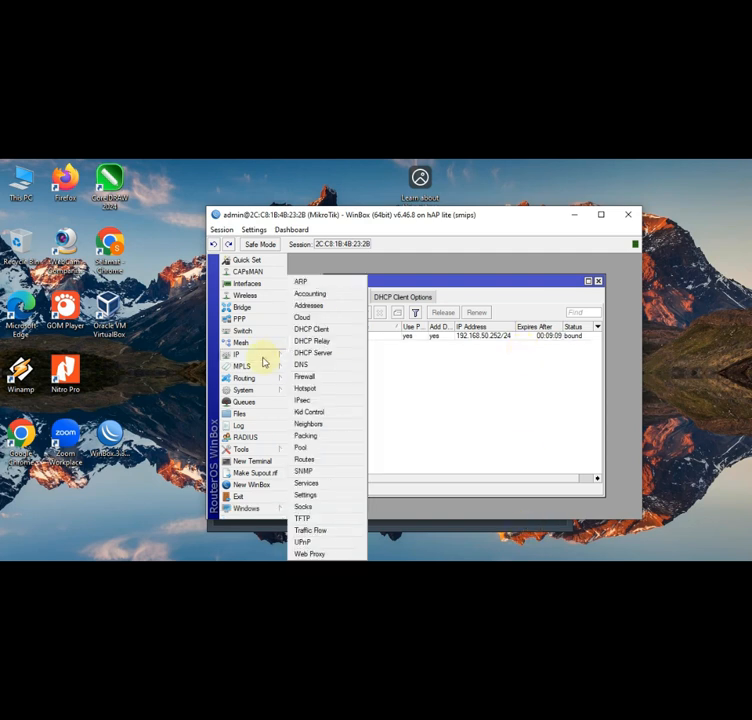
- Check the ether1 and ether2 addresses, then set the router's DNS server to 8.8.8.8
click(319, 305)
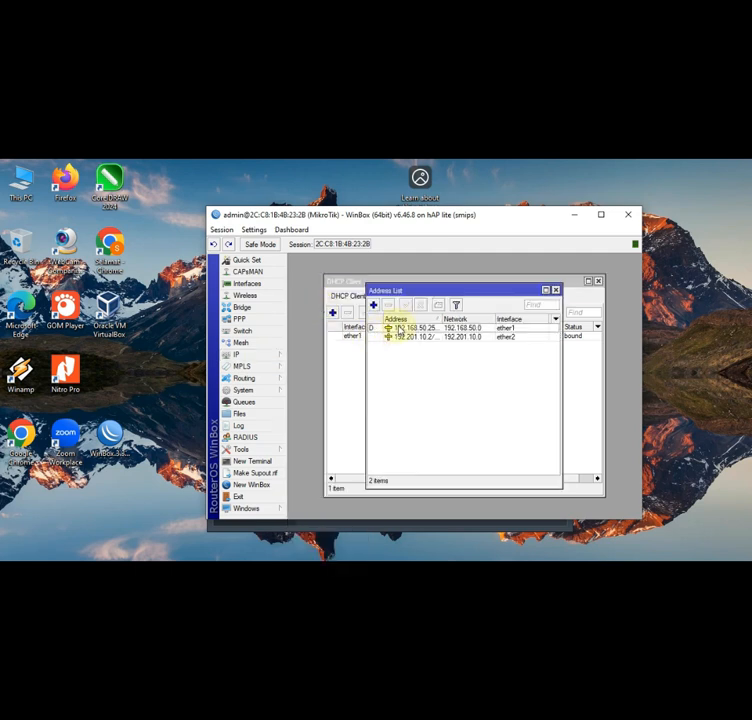
click(388, 328)
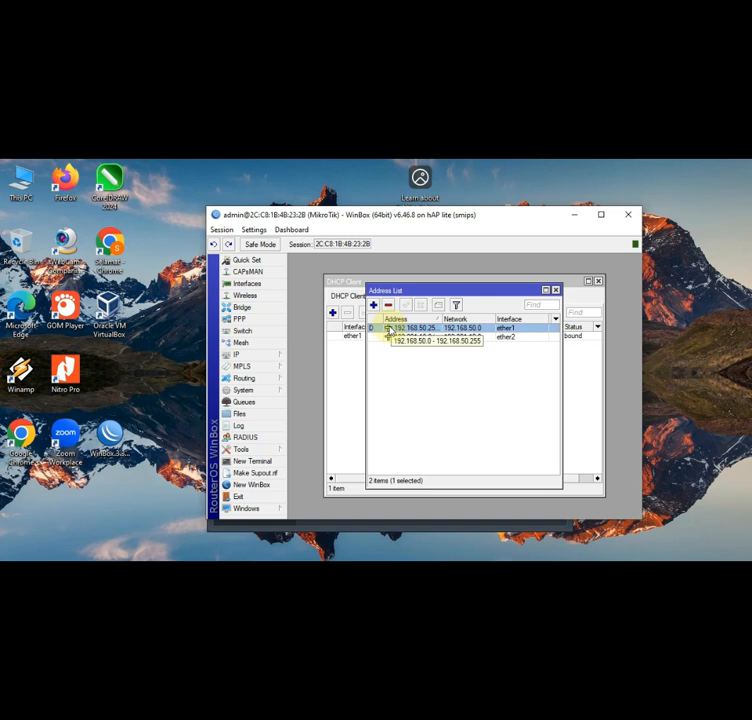
click(255, 356)
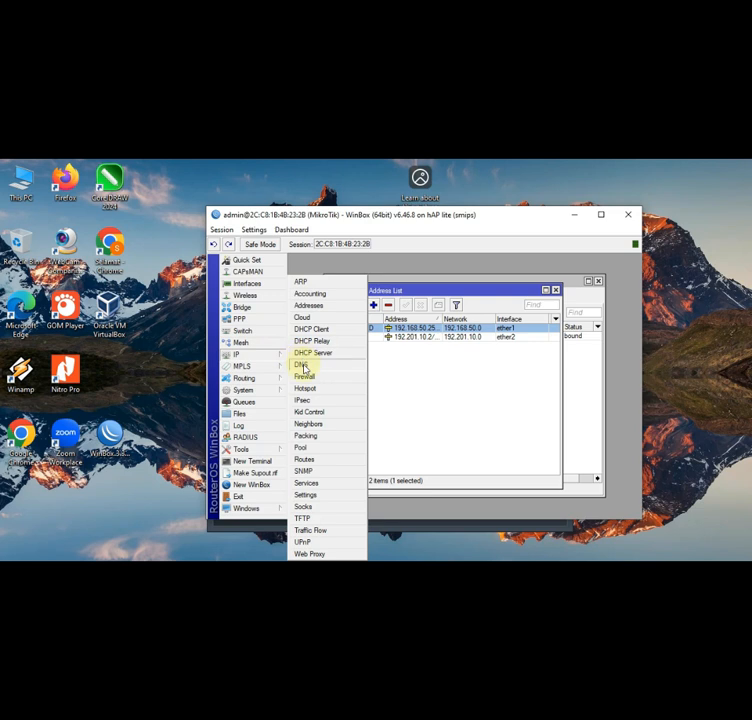
click(303, 368)
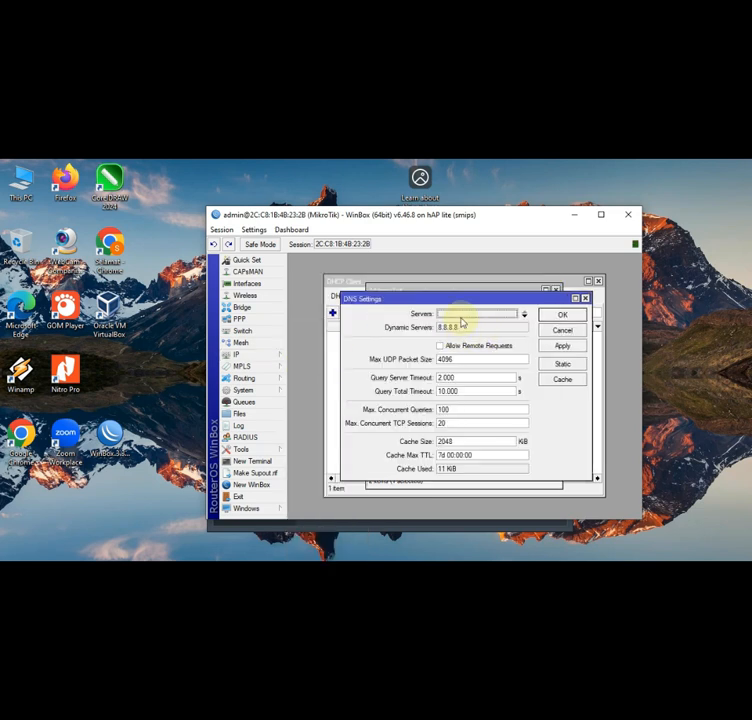
click(462, 315)
text(8.8.8.8)
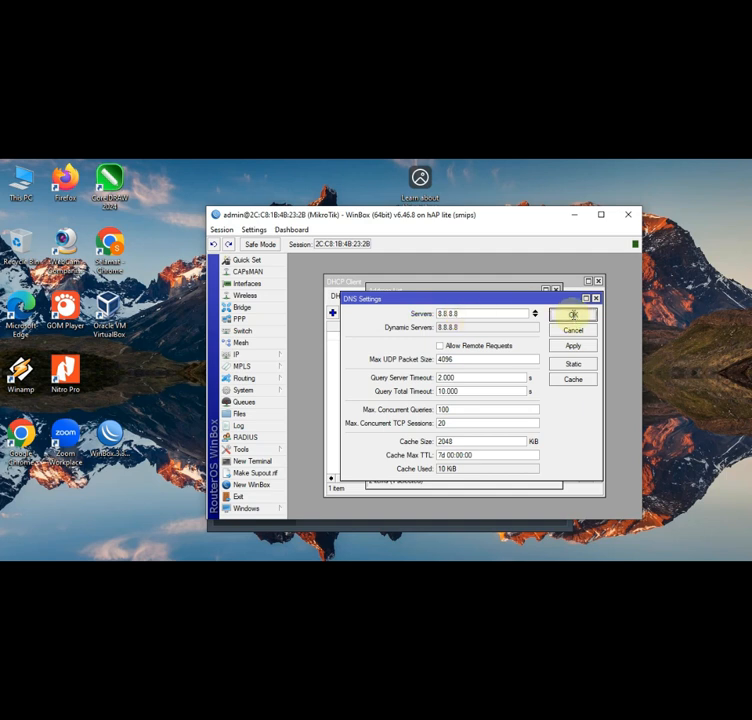
click(573, 316)
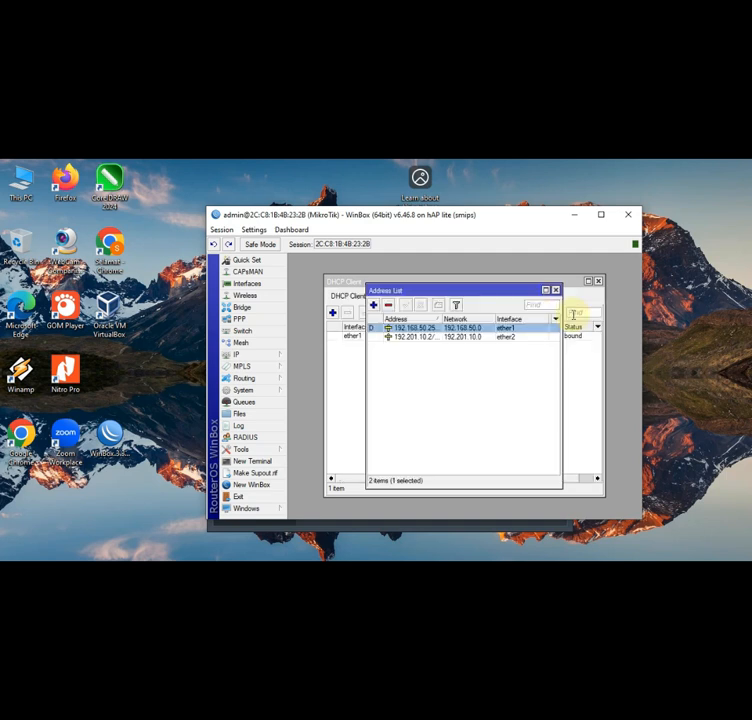
- Create a srcnat NAT rule with out-interface ether1 and action masquerade
click(267, 356)
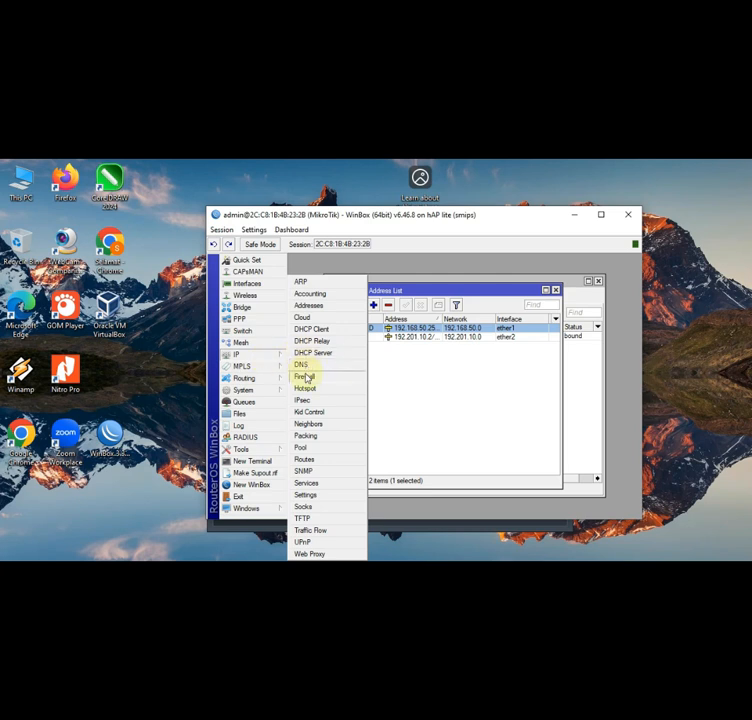
click(305, 377)
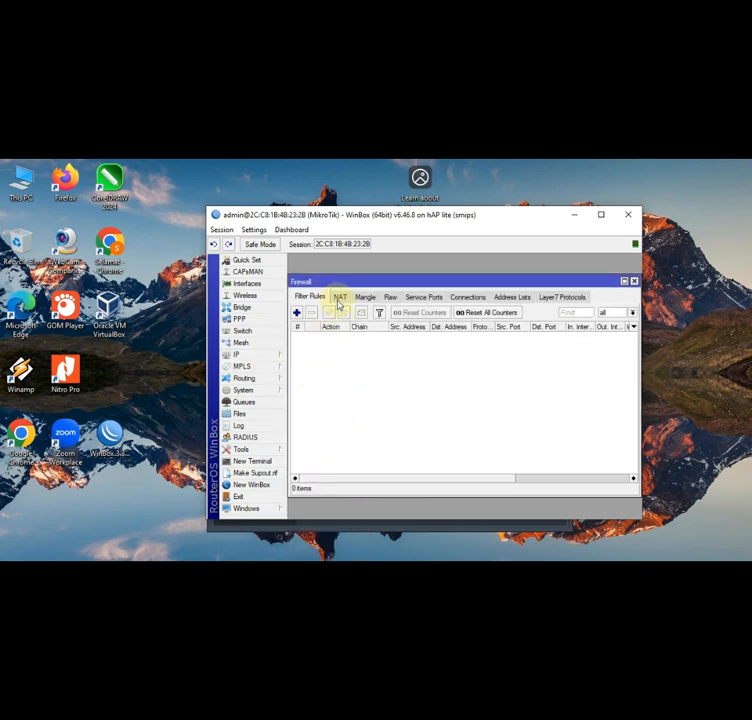
click(340, 302)
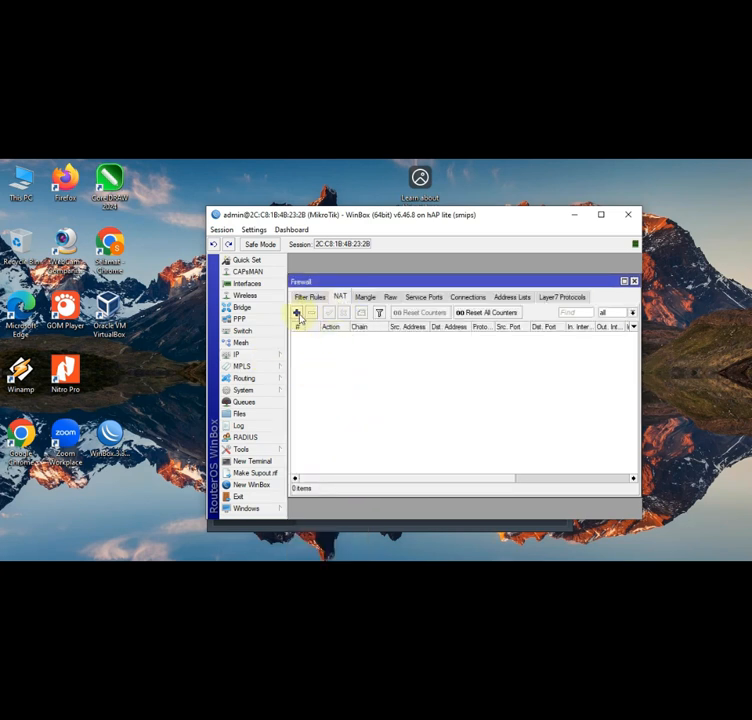
click(297, 313)
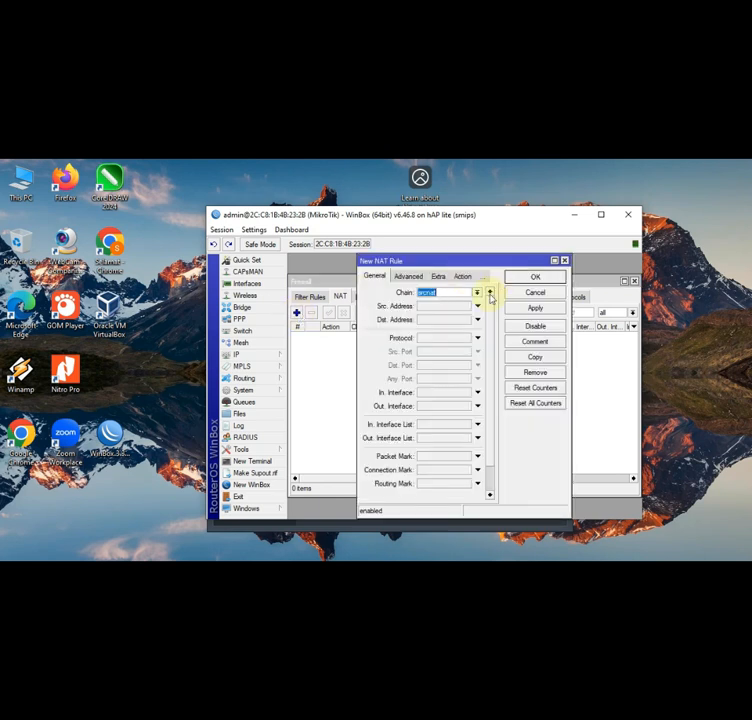
click(477, 405)
click(469, 406)
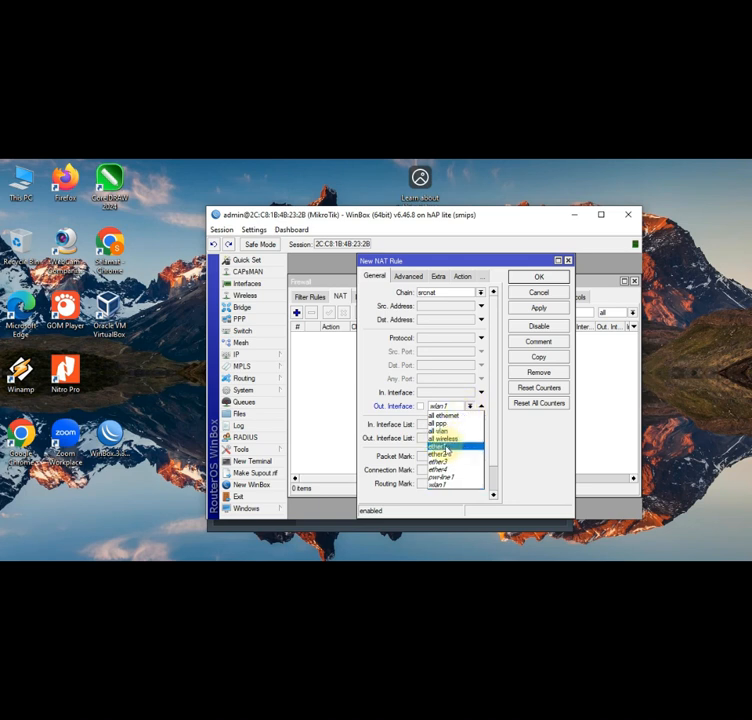
click(441, 446)
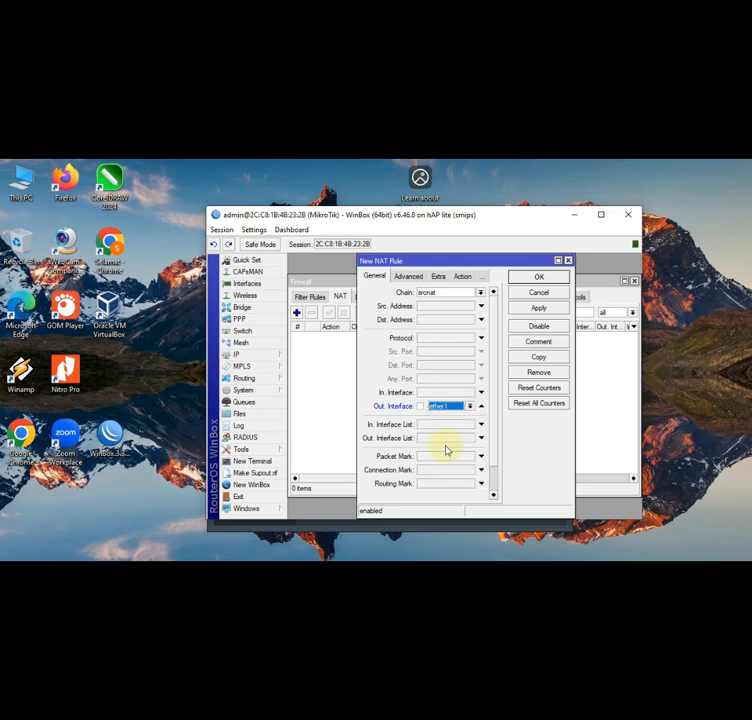
click(463, 277)
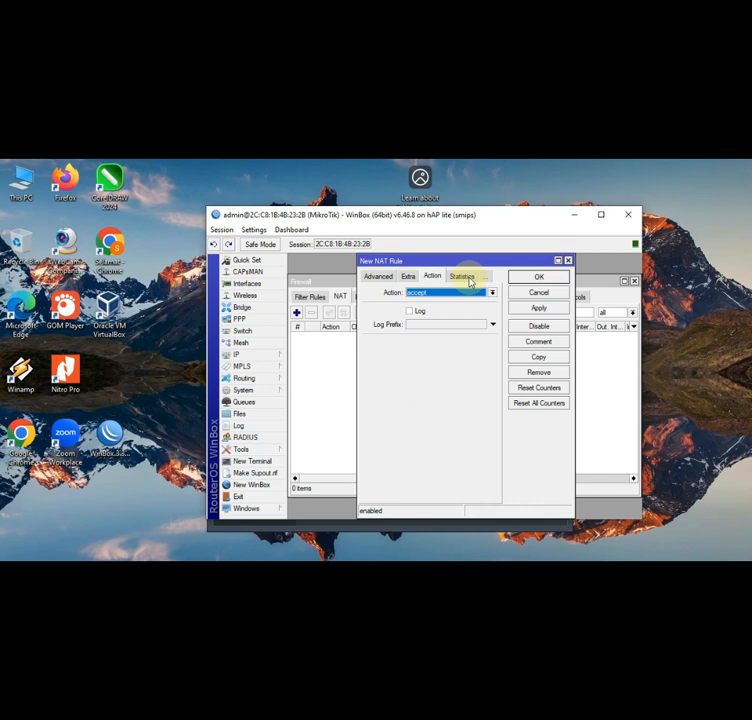
click(491, 293)
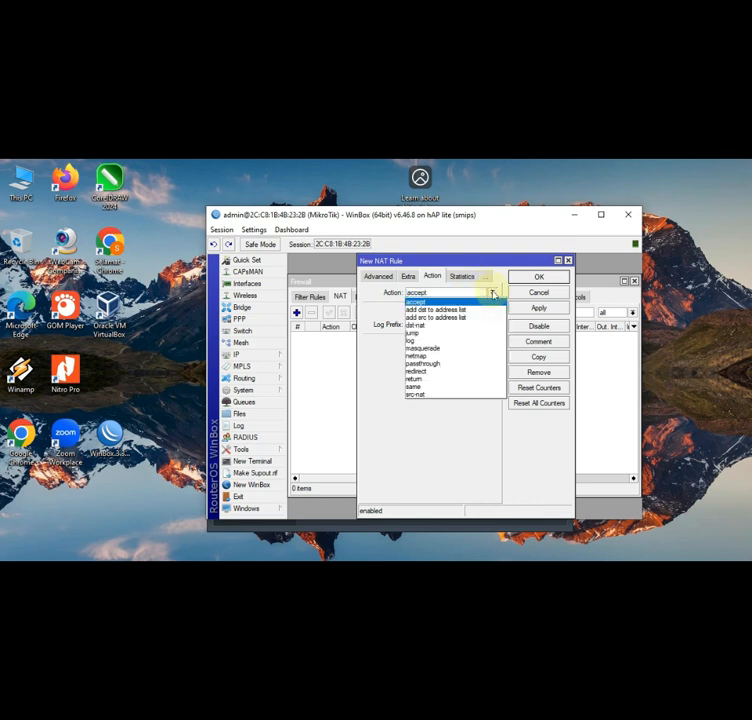
click(450, 348)
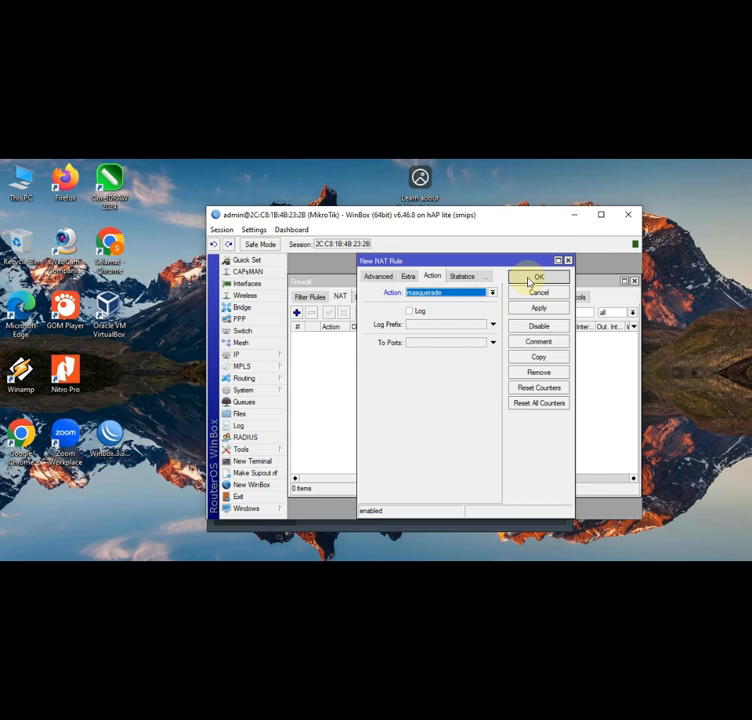
click(535, 279)
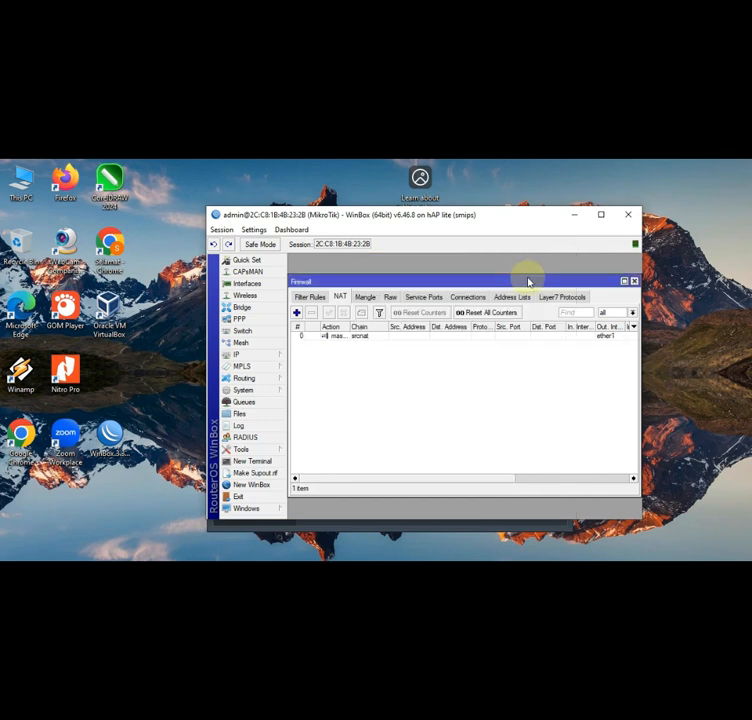
- Open the route list and select the default 0.0.0.0/0 route via 192.168.50.254
click(274, 358)
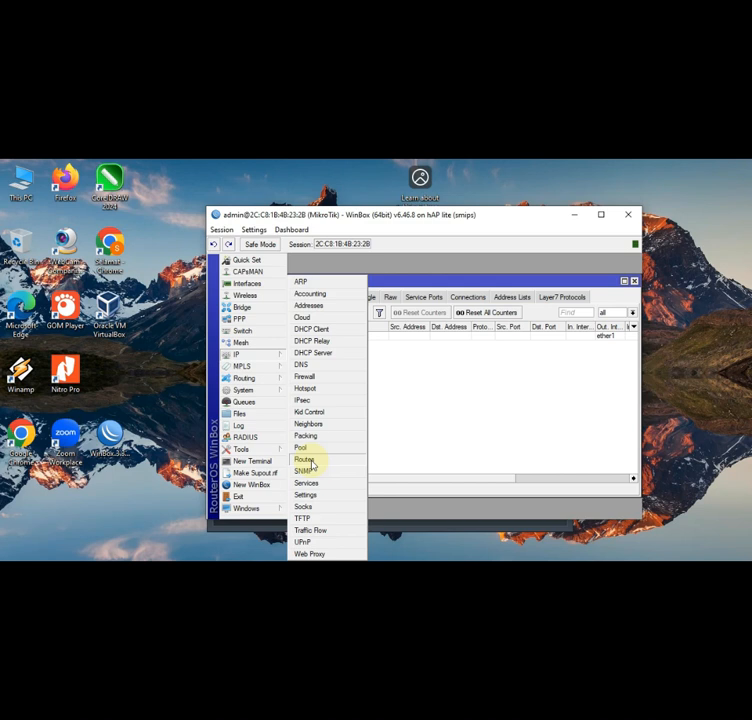
click(311, 464)
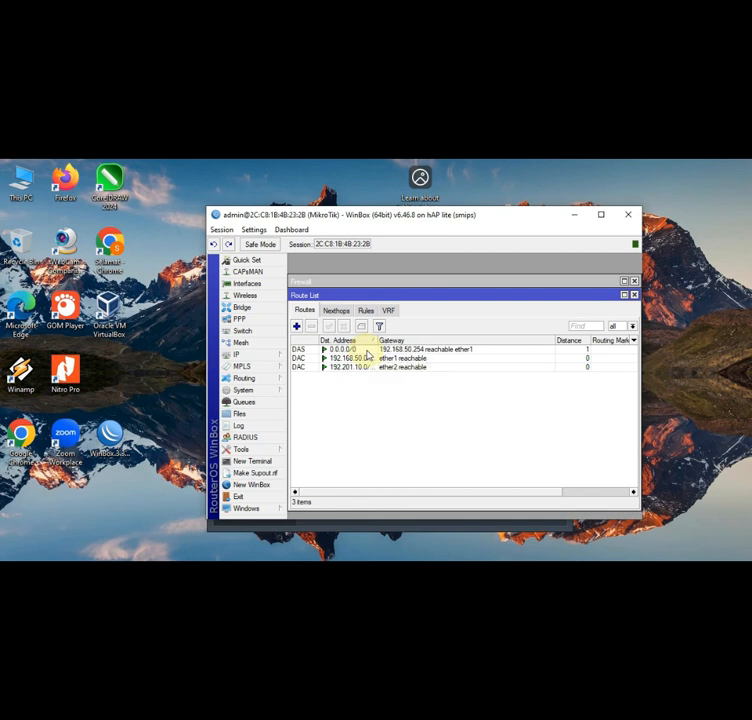
click(367, 351)
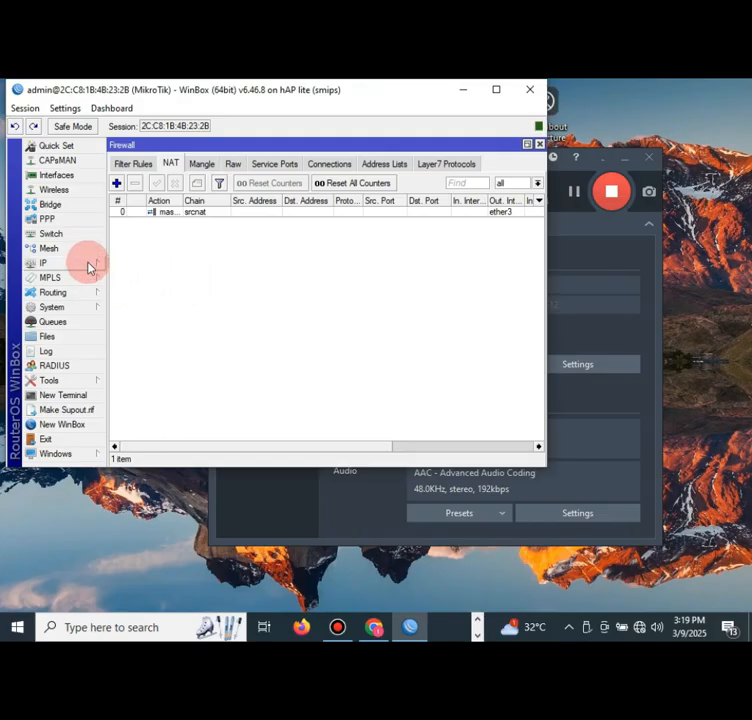
- Enable the web proxy on port 3128 with cache on disk and the administrator's e-mail
click(88, 264)
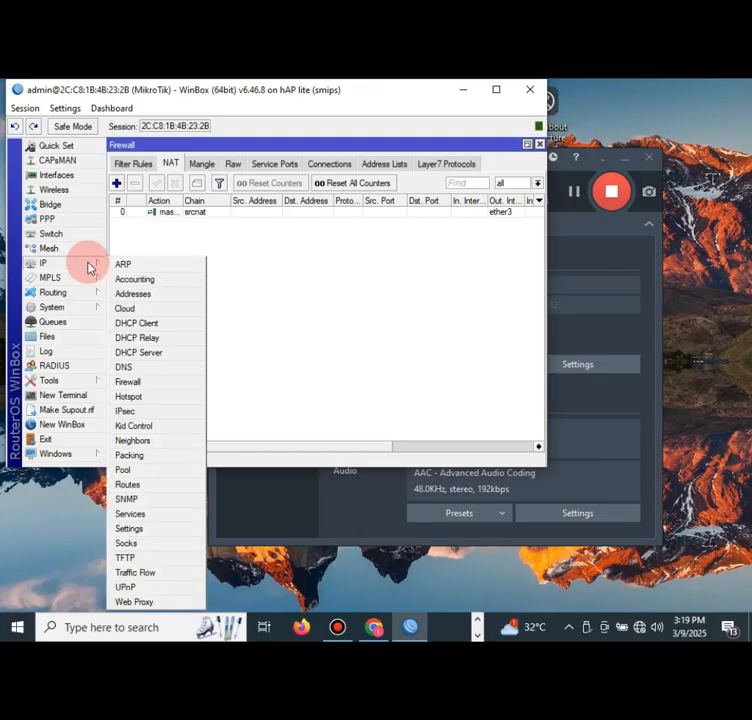
click(129, 602)
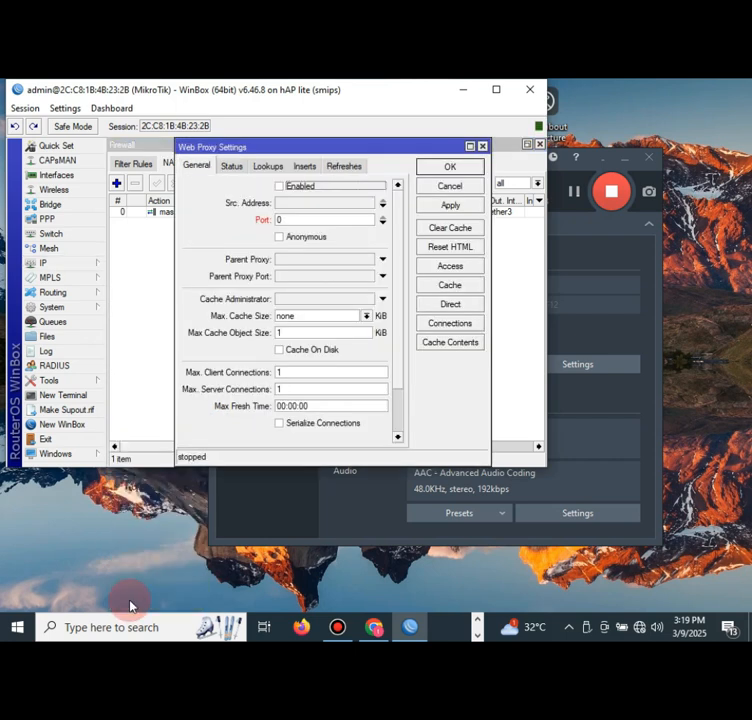
click(279, 186)
drag(299, 218, 266, 226)
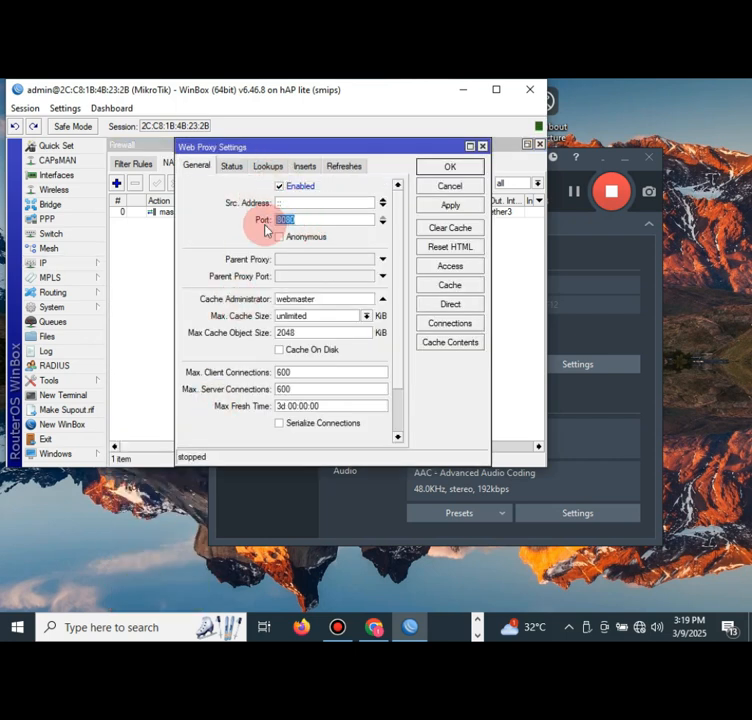
text(3128)
drag(336, 299, 263, 299)
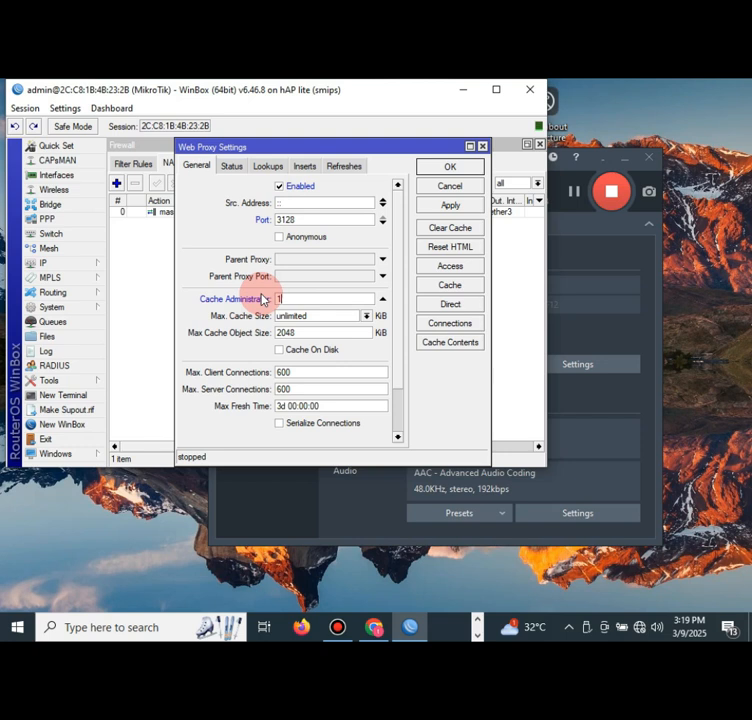
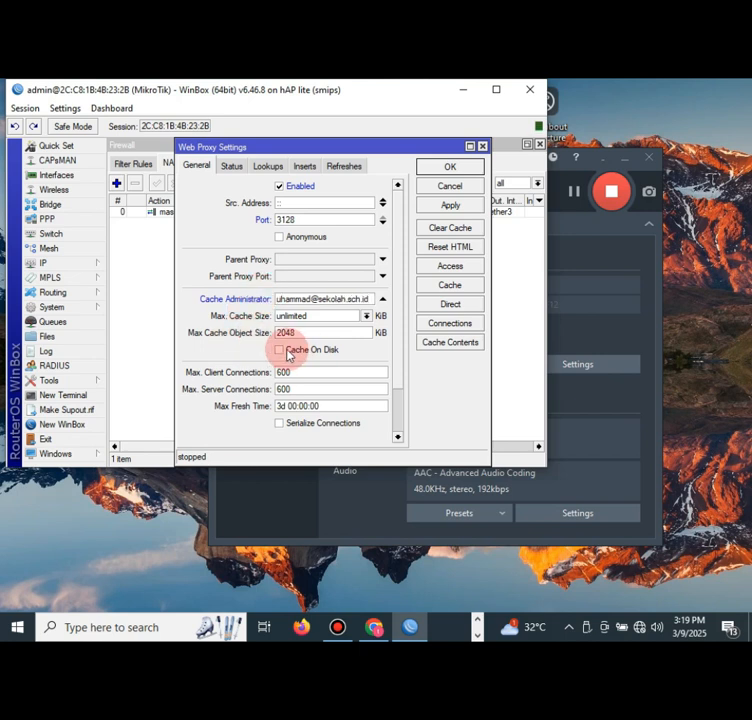
click(281, 352)
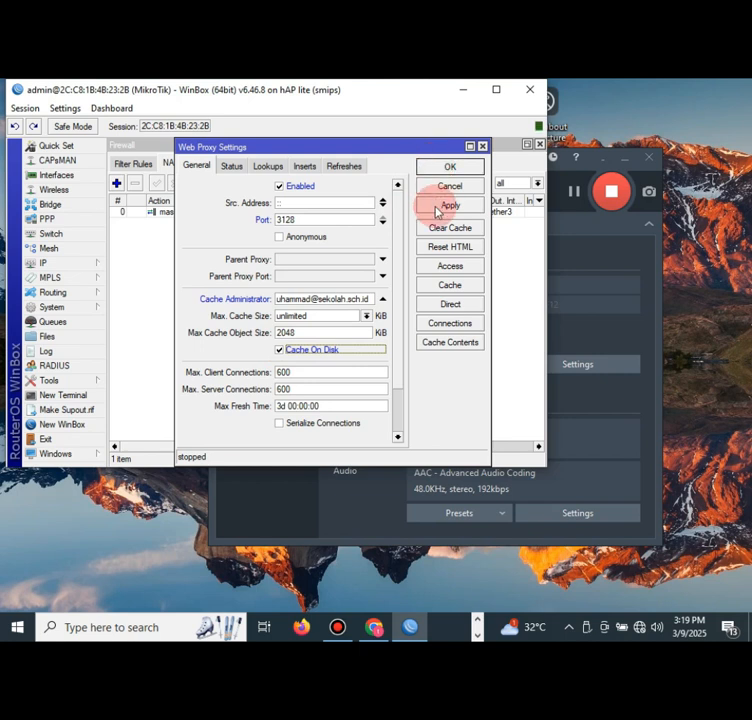
click(441, 168)
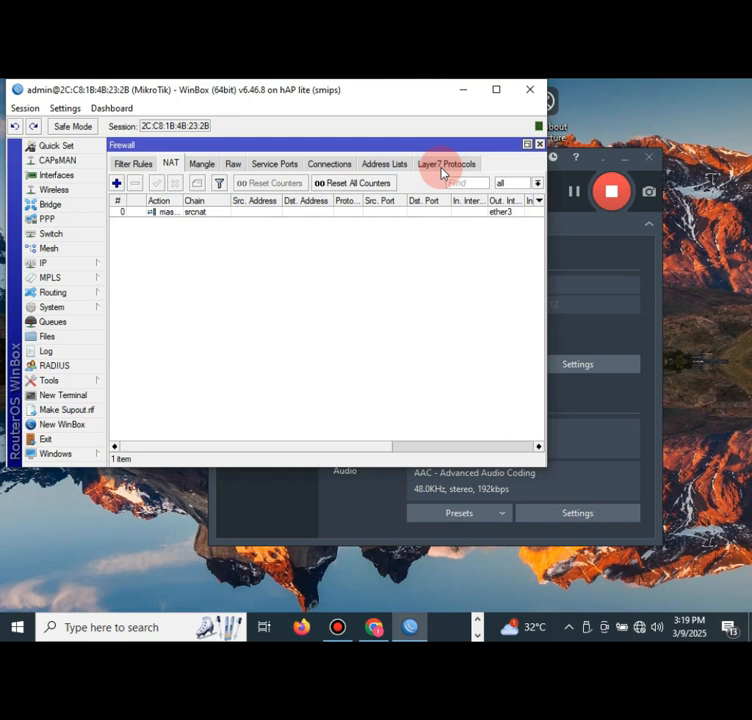
- Add a firewall address list entry named 'blok linux' for linux.org
click(96, 263)
click(129, 382)
click(133, 165)
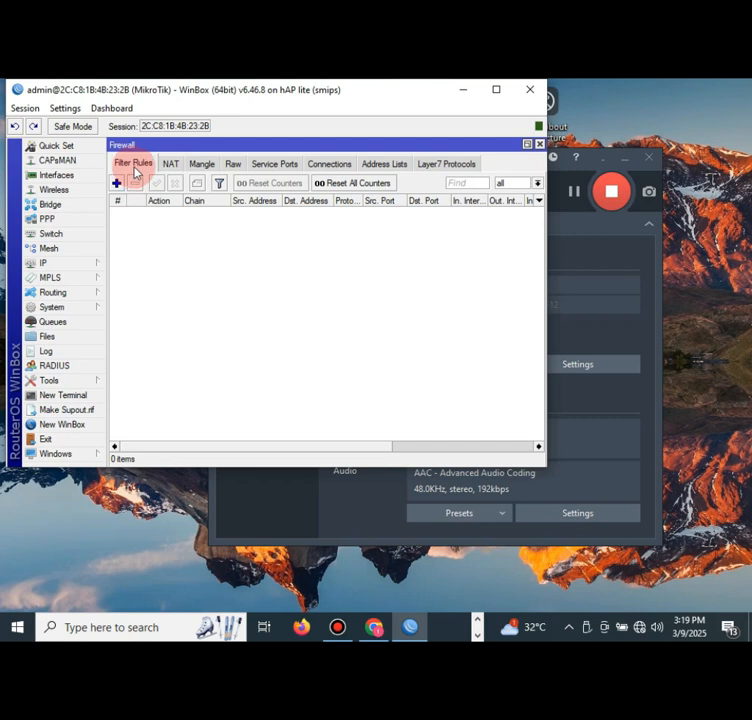
click(380, 166)
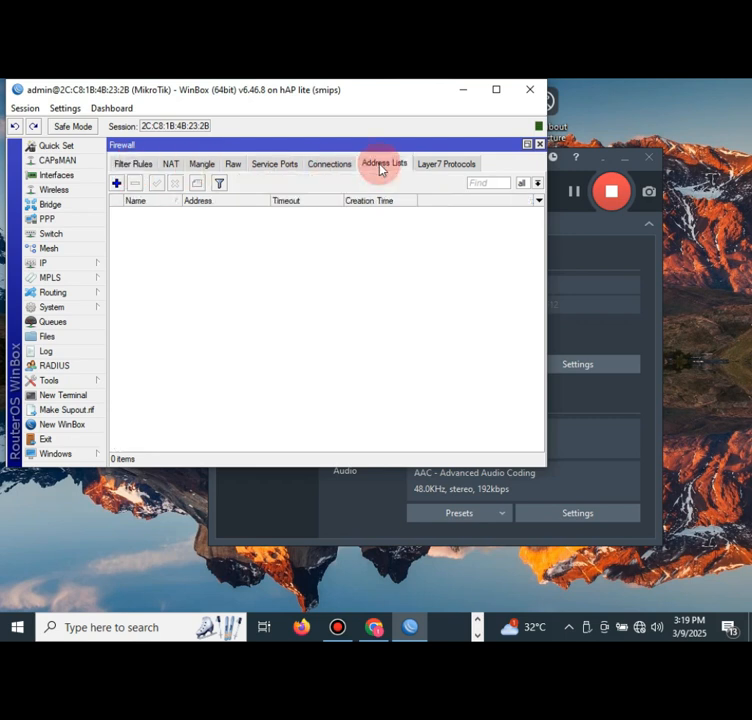
click(116, 184)
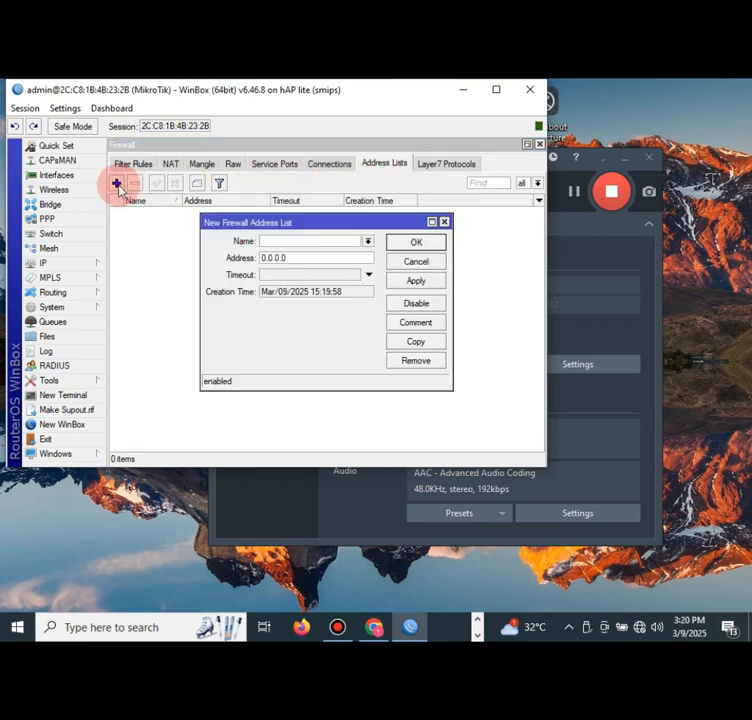
click(280, 241)
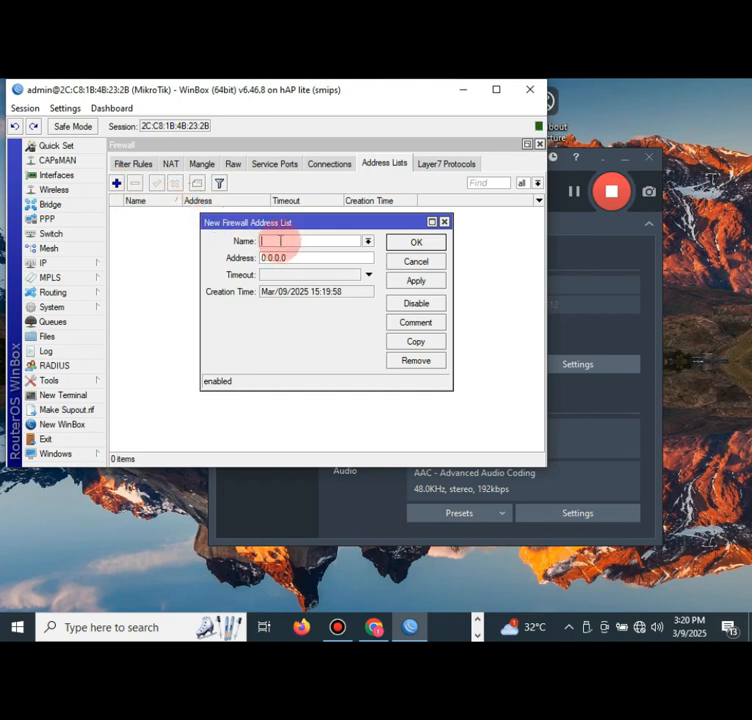
text(blok linux)
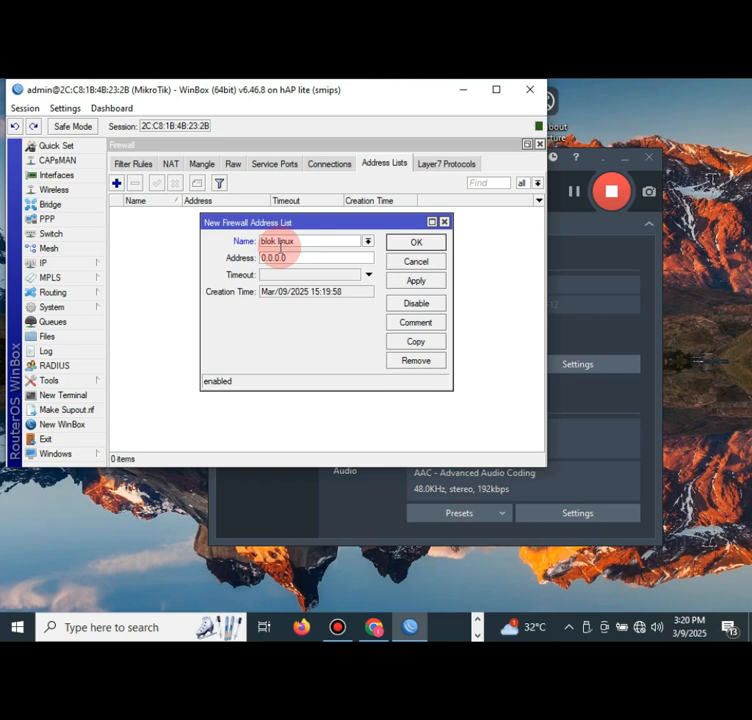
key(Tab)
text(l)
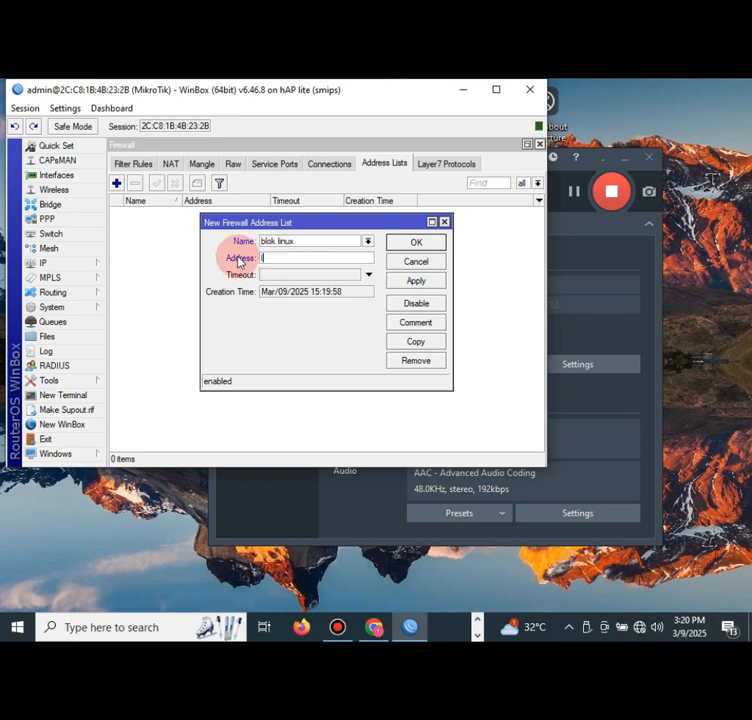
text(inux.org)
click(415, 280)
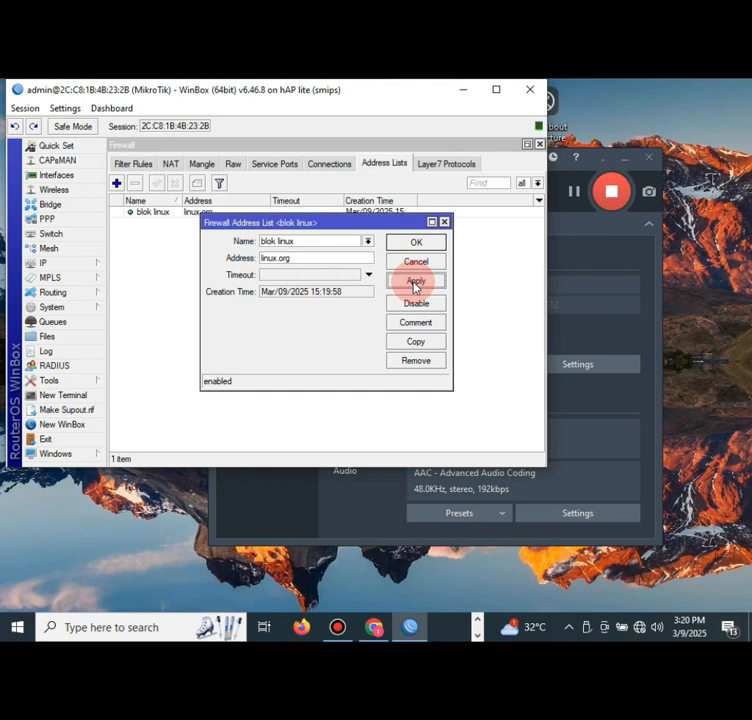
click(416, 243)
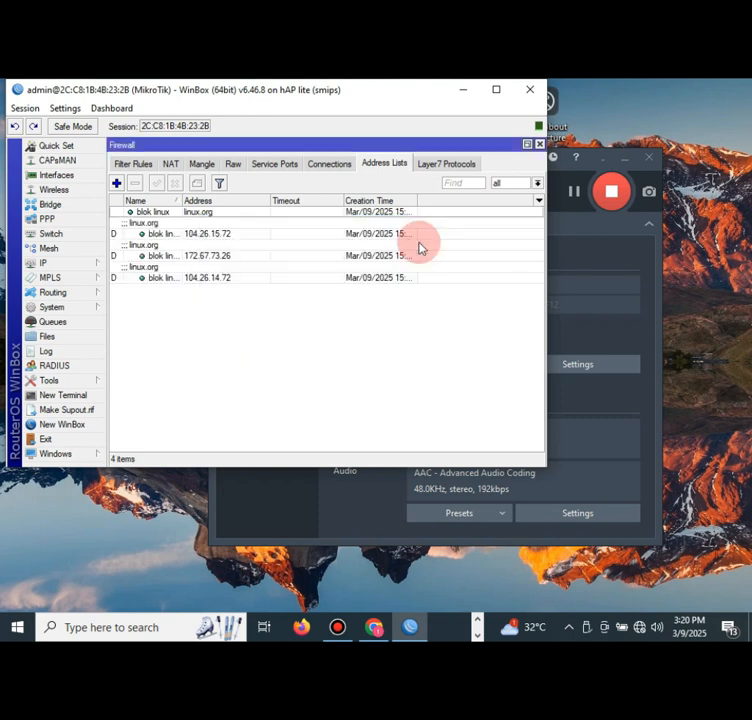
- Start a new filter rule in the forward chain matching protocol 6 (tcp)
click(136, 164)
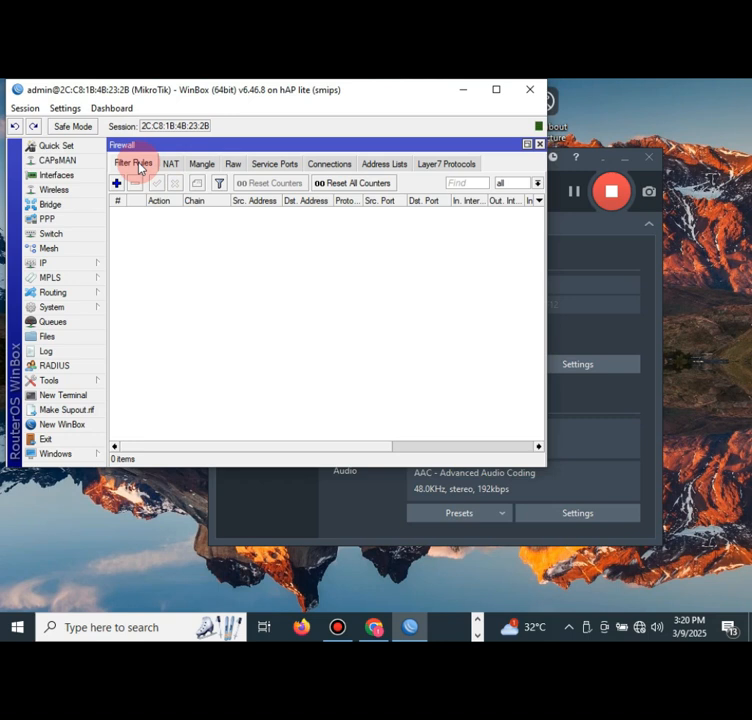
click(117, 183)
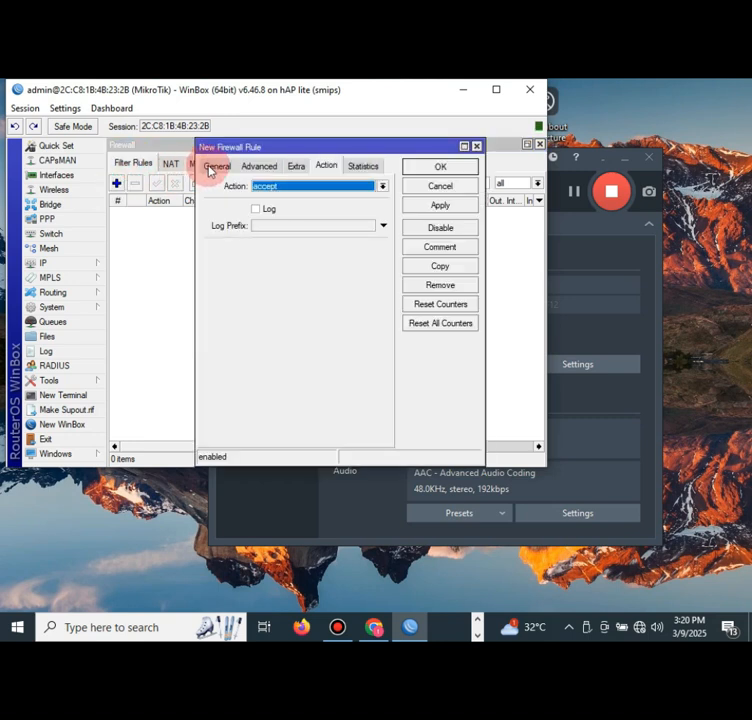
click(213, 166)
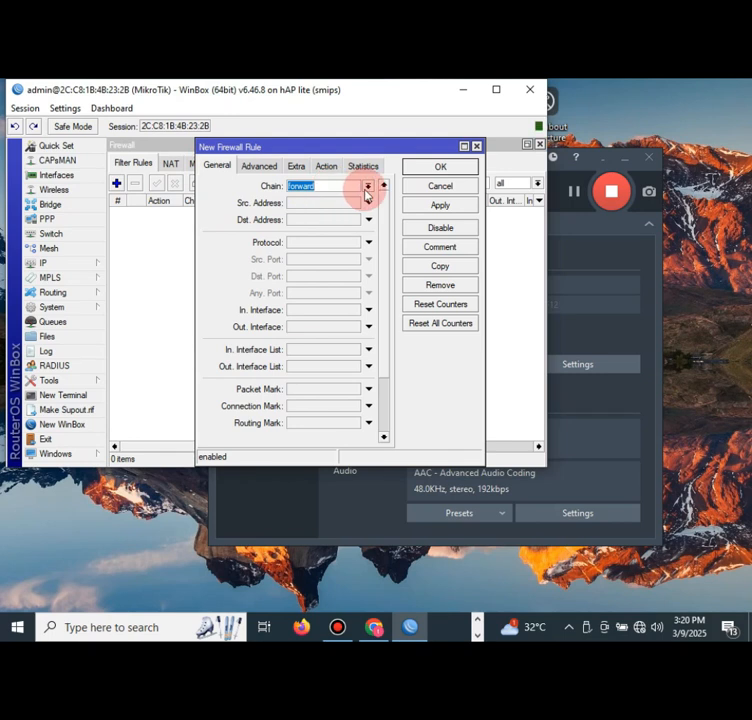
click(368, 187)
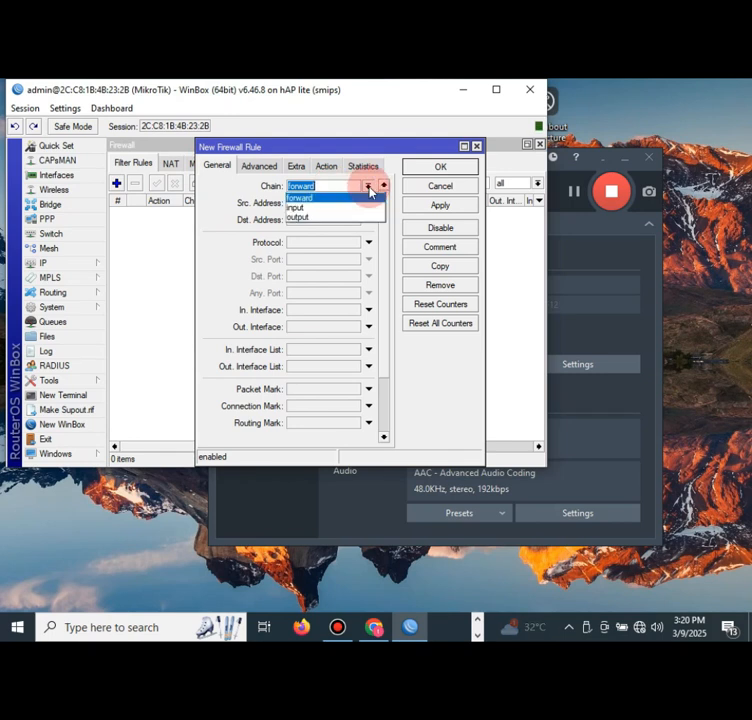
click(369, 188)
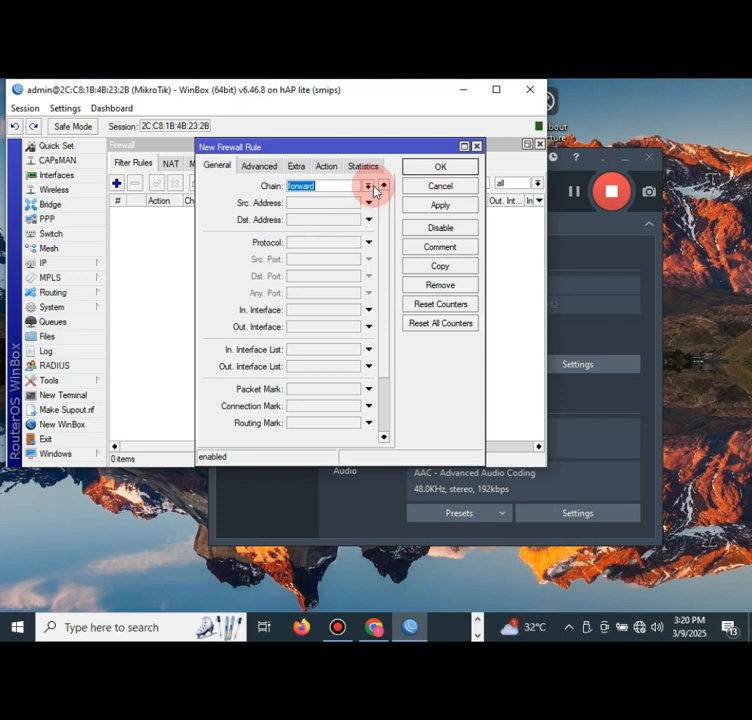
click(362, 238)
click(368, 246)
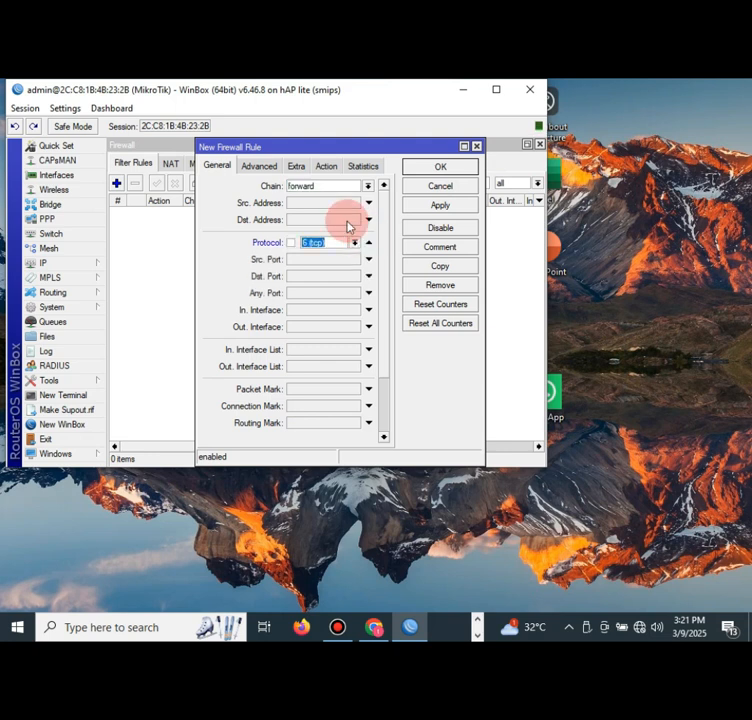
- Match destination address list 'blok linux', set the action to drop, and save
click(260, 166)
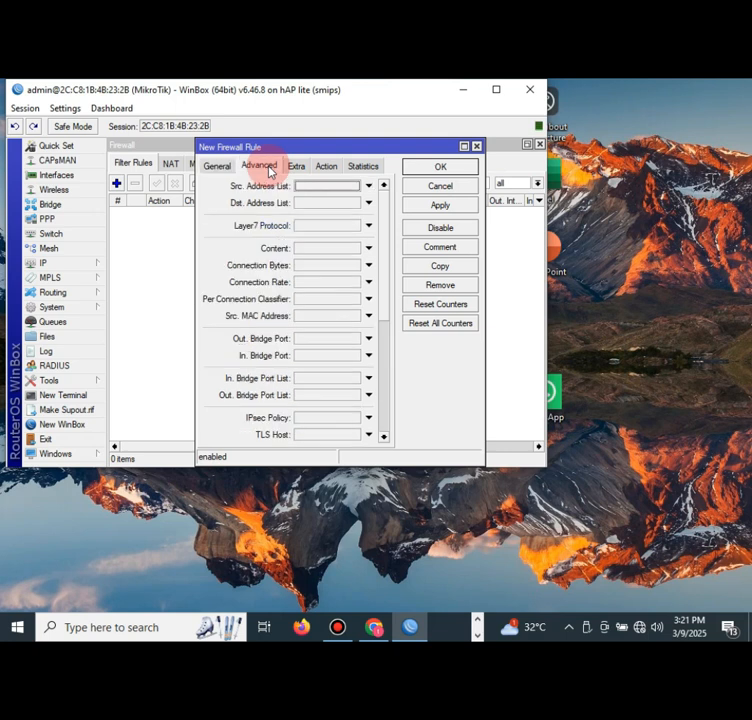
click(369, 205)
click(356, 204)
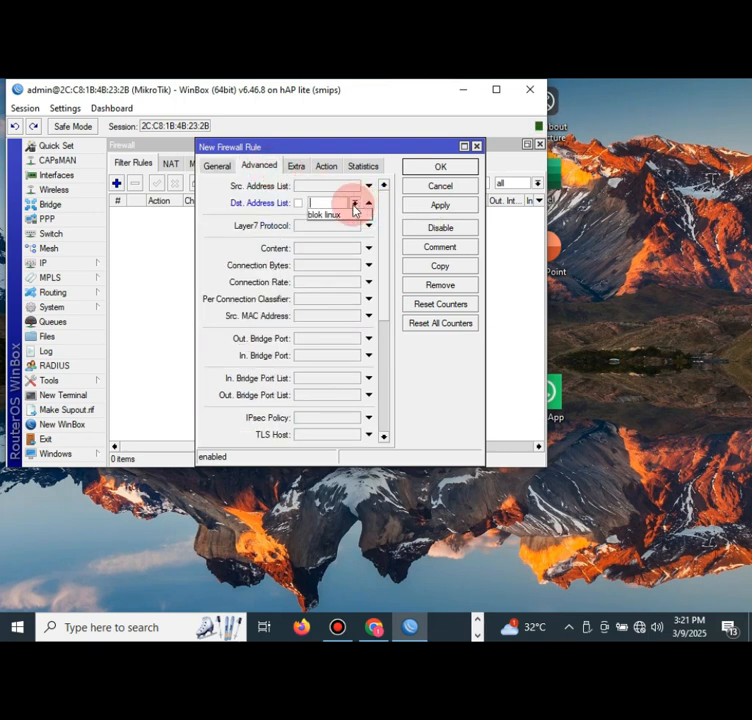
click(342, 214)
click(327, 167)
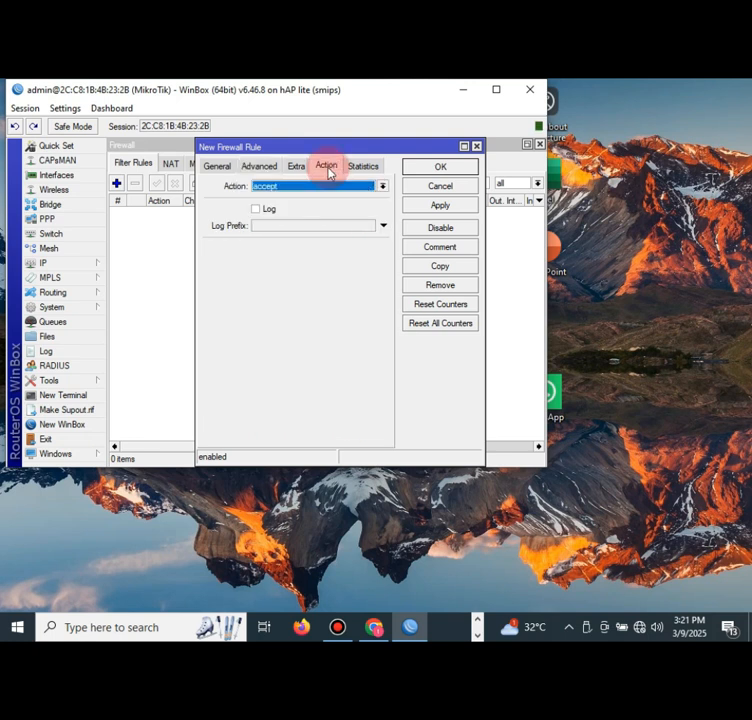
click(383, 187)
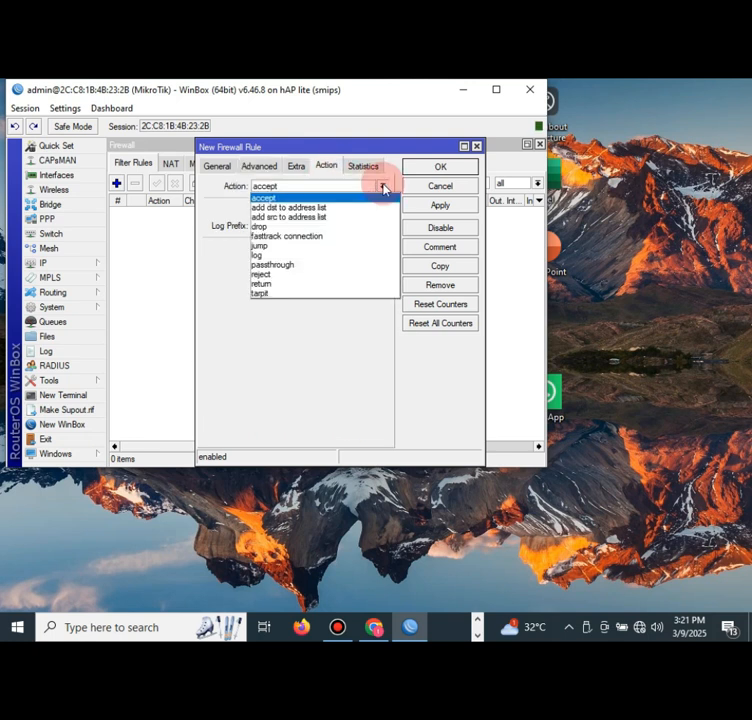
click(332, 227)
click(428, 206)
click(440, 167)
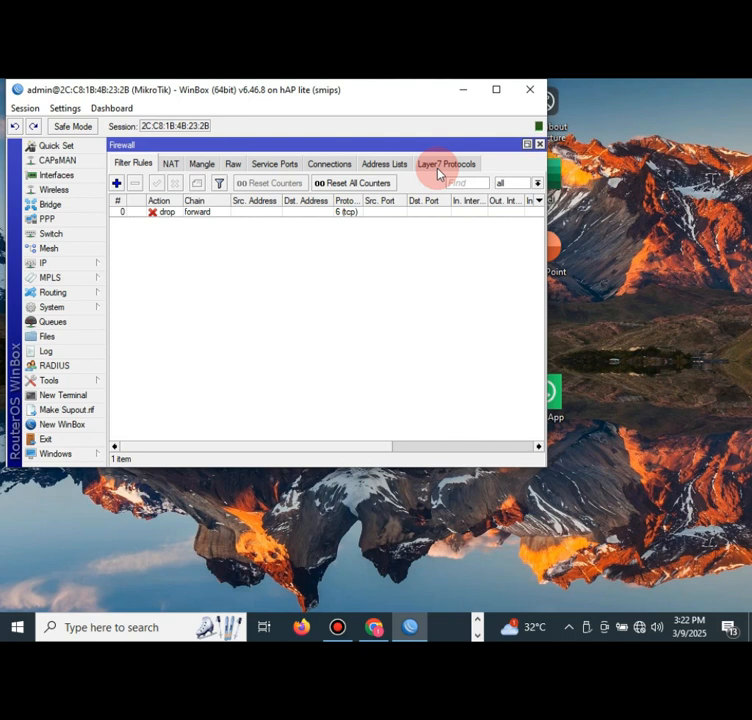
click(640, 628)
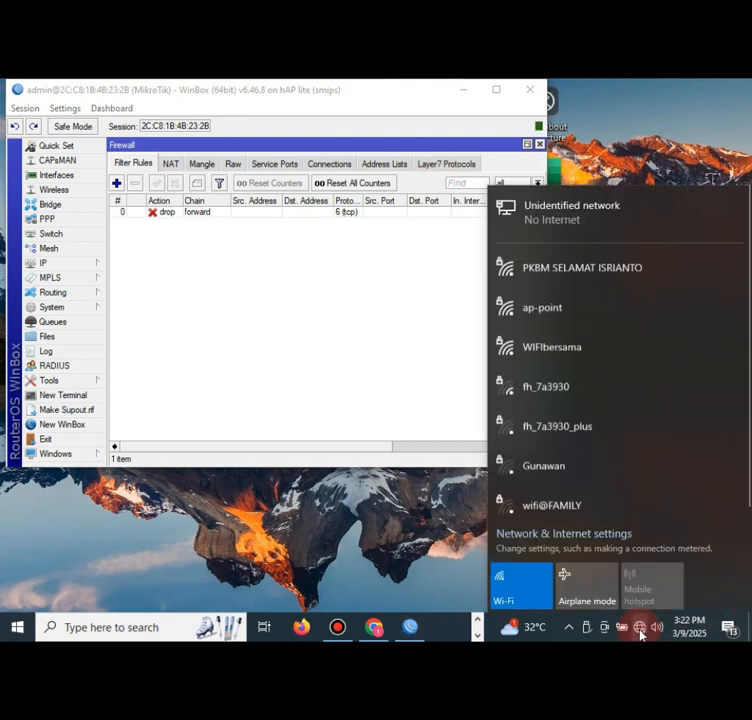
- Open the Ethernet adapter's IPv4 properties from Network & Internet settings
click(591, 540)
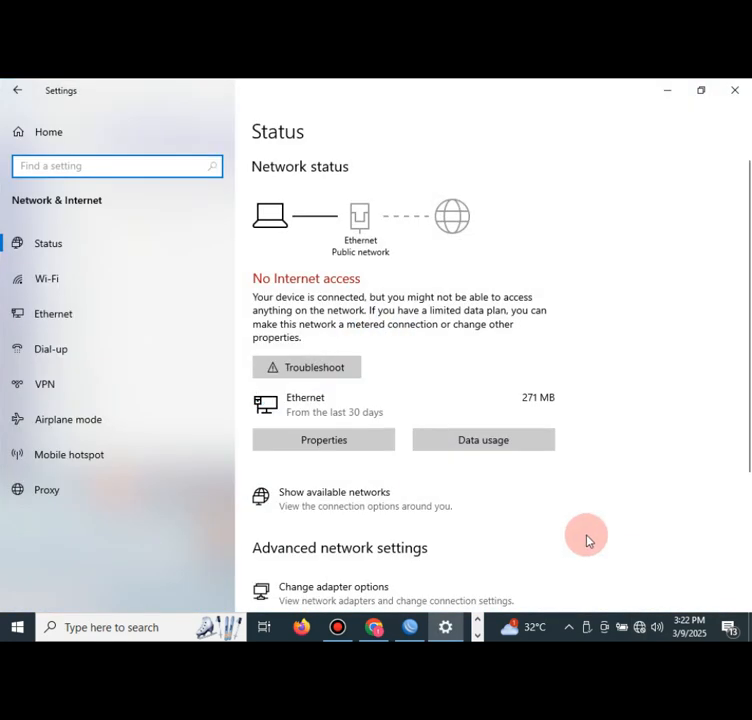
scroll(436, 549, down, 3)
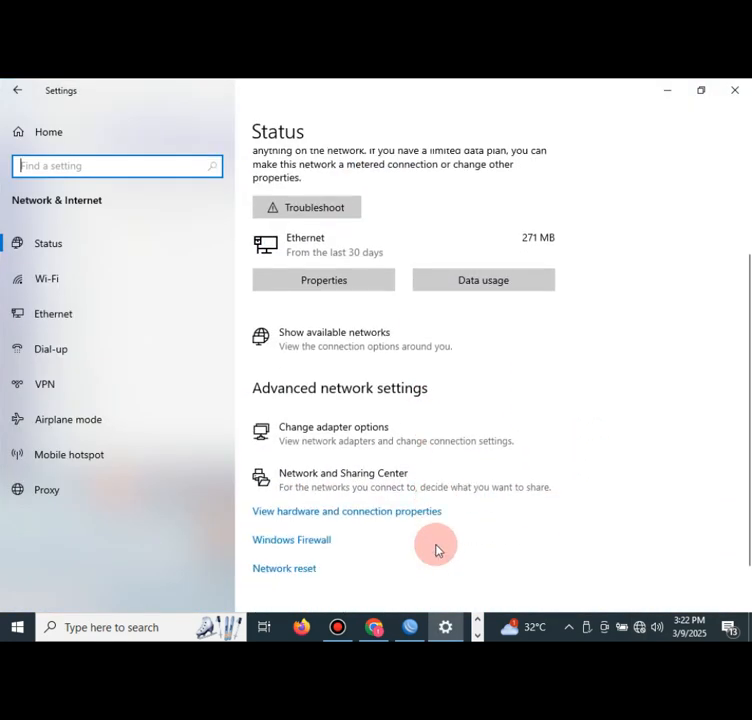
click(324, 440)
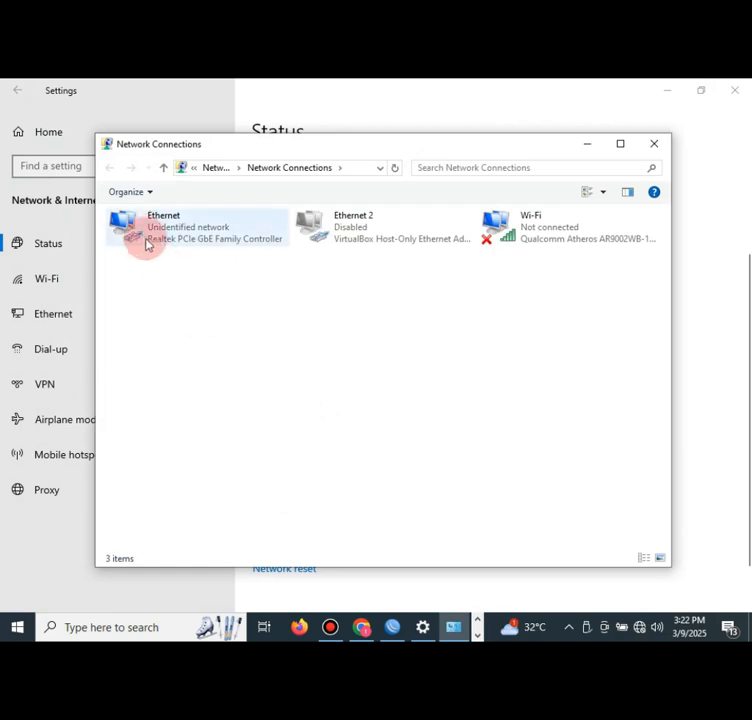
double_click(143, 240)
click(300, 474)
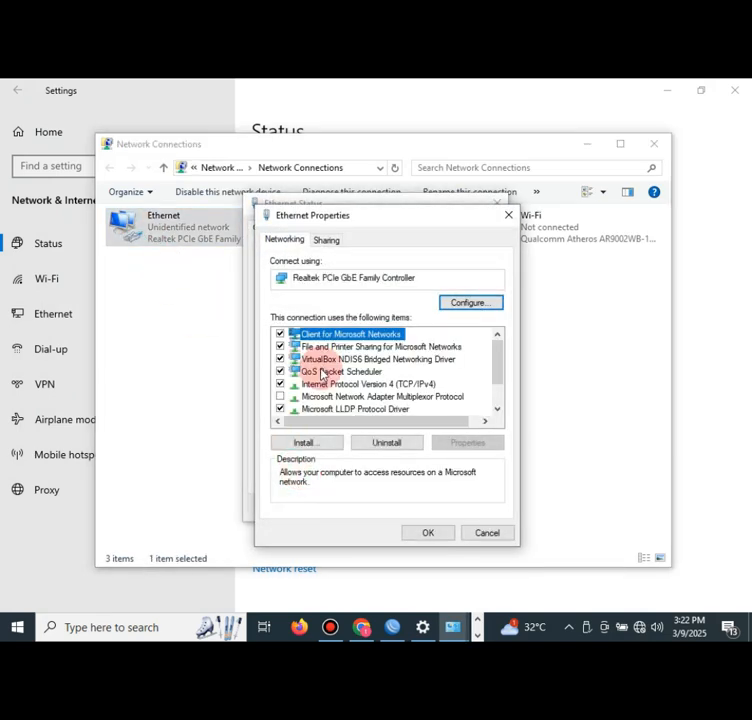
click(330, 386)
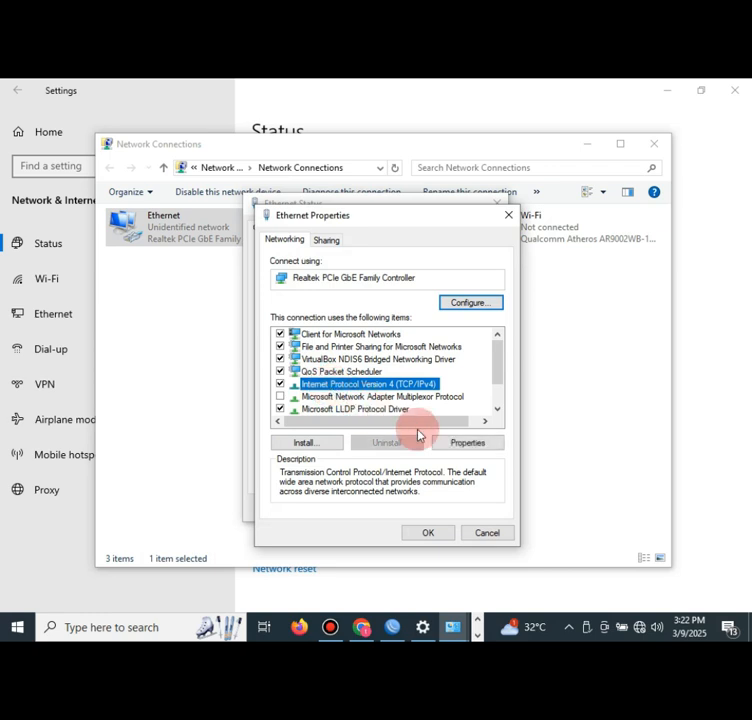
click(459, 445)
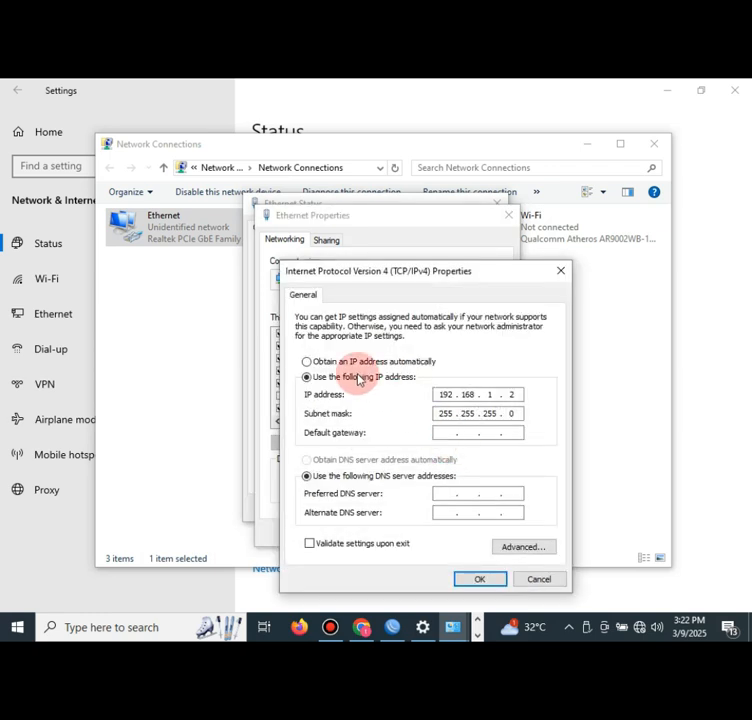
- Give Ethernet static IP 192.201.10.1, gateway 192.201.10.2 and DNS 8.8.8.8
click(350, 362)
click(355, 381)
click(443, 395)
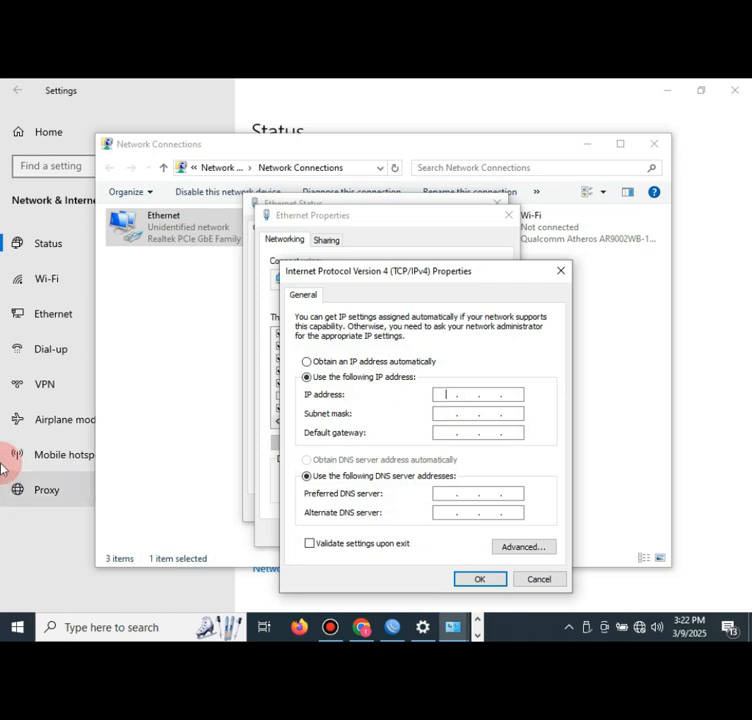
text(192 . )
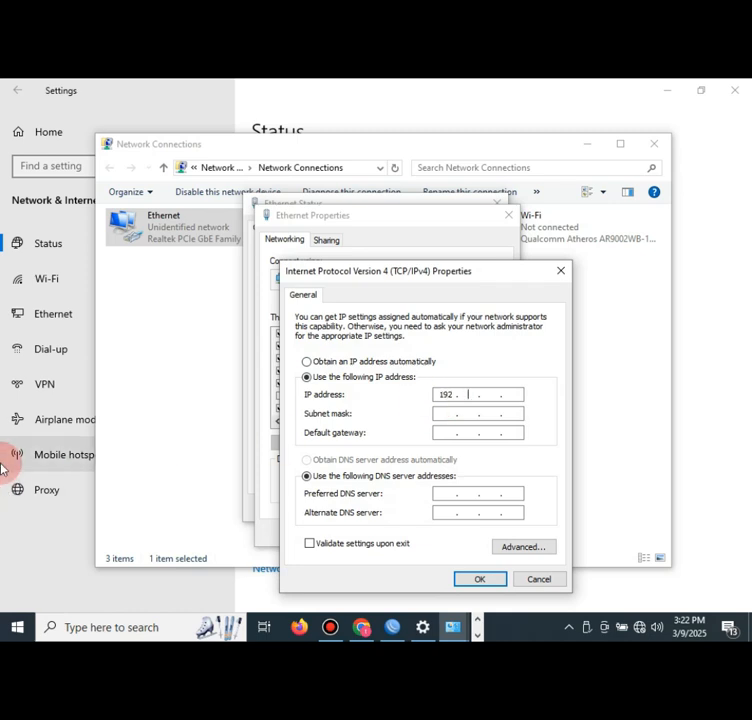
text(201 . )
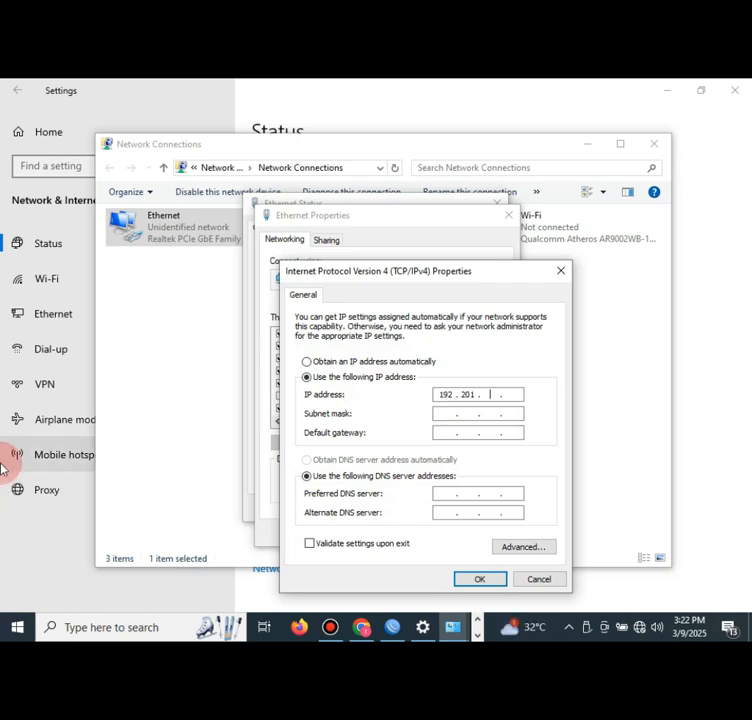
text(10 . 1)
key(Tab)
key(Tab)
text(192 . 201 . )
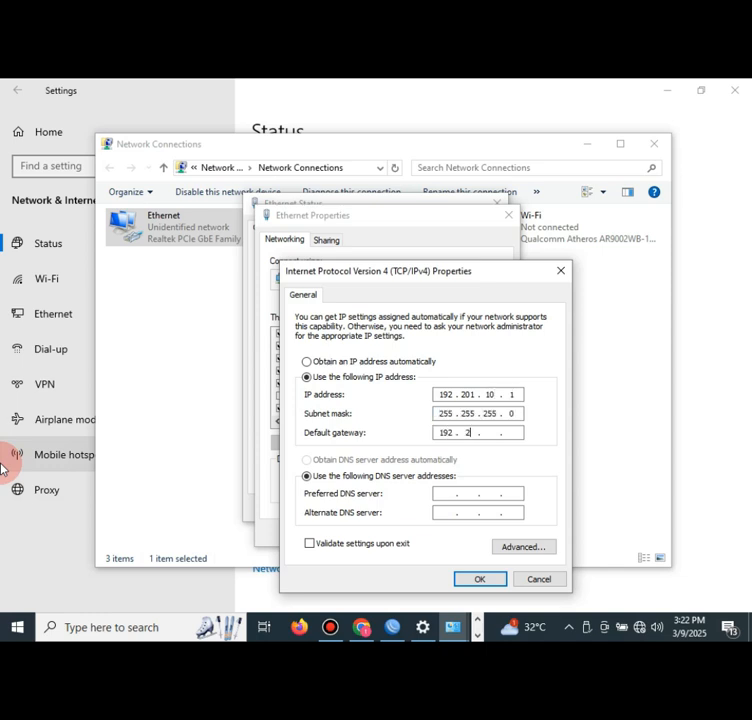
text(10 . 2)
click(443, 497)
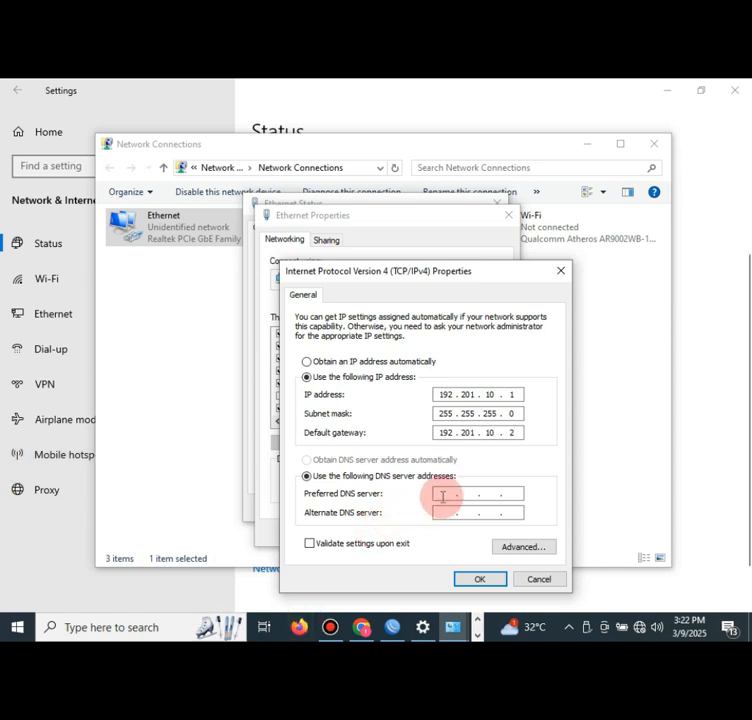
text(8.8.8.)
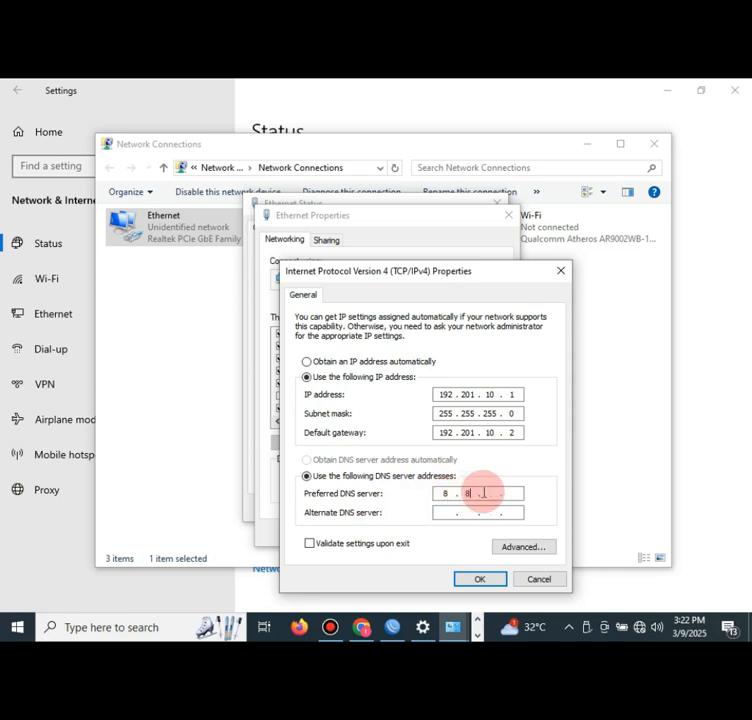
text(8)
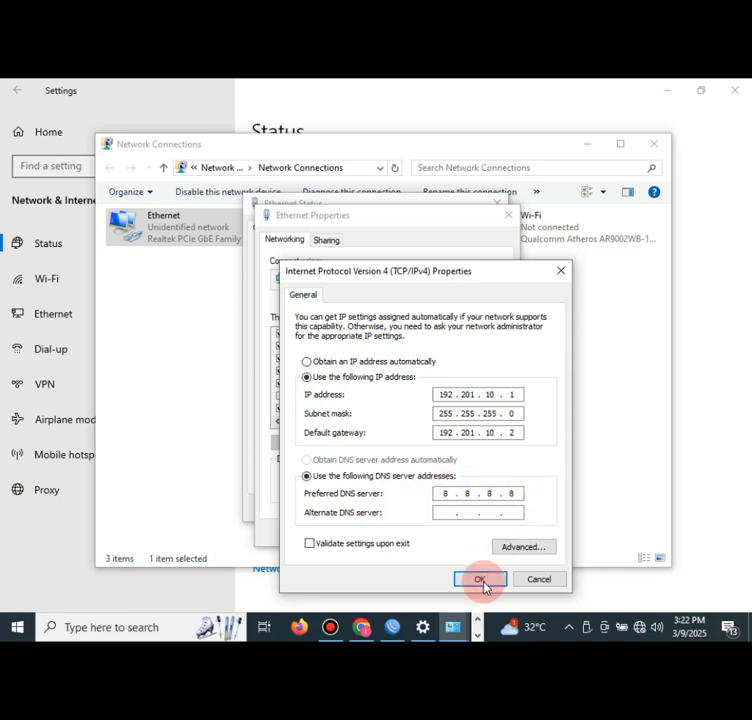
click(482, 580)
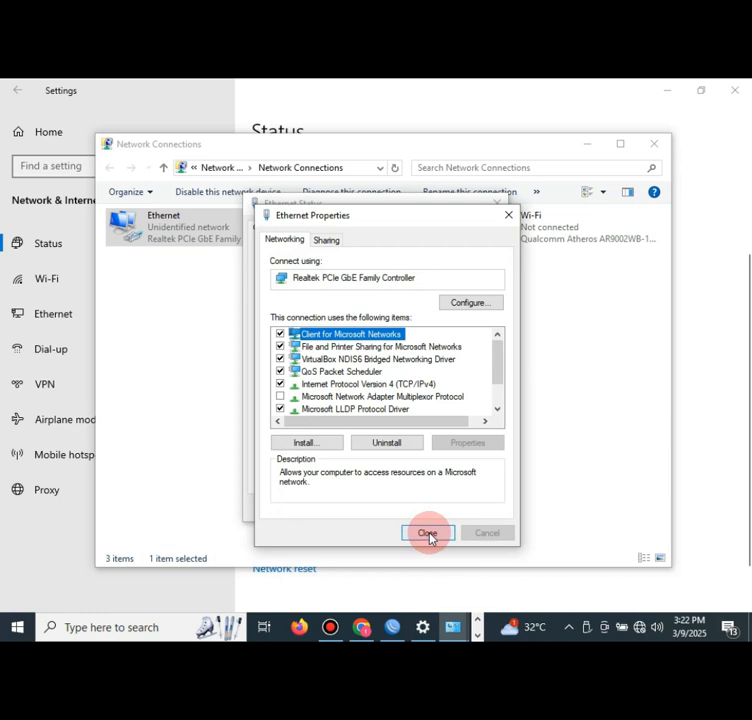
- Close the Ethernet properties and status windows and launch Chrome
click(429, 537)
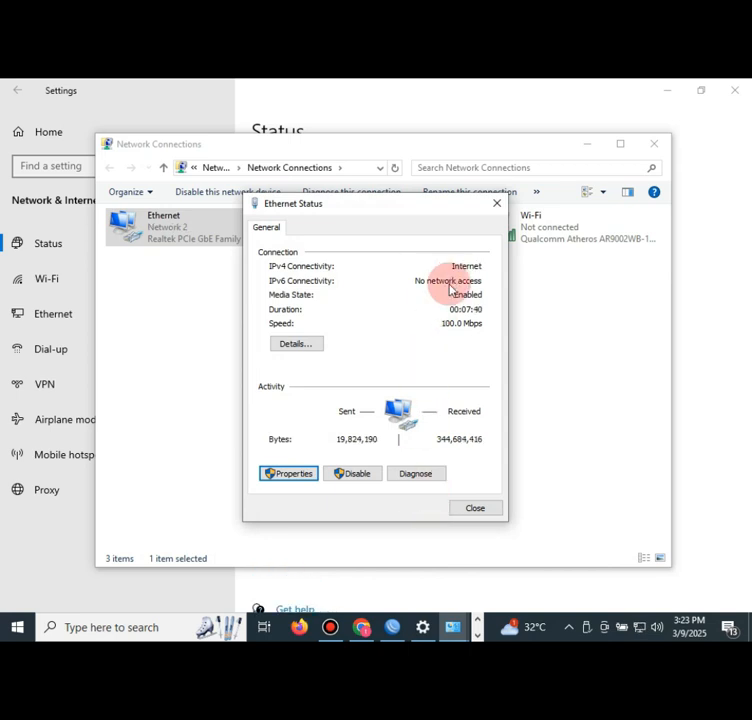
click(475, 508)
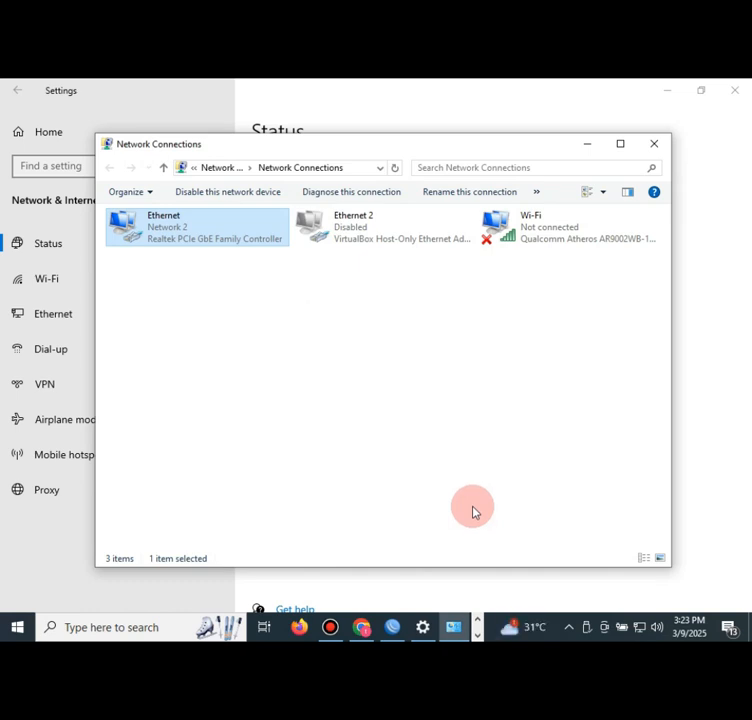
click(361, 627)
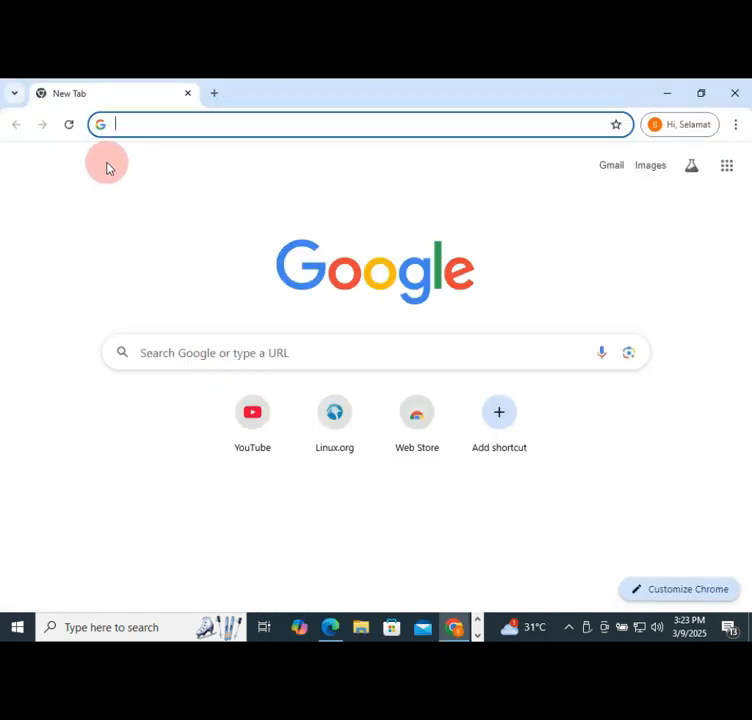
- Load linux.org in Chrome's address bar to test the block
click(122, 121)
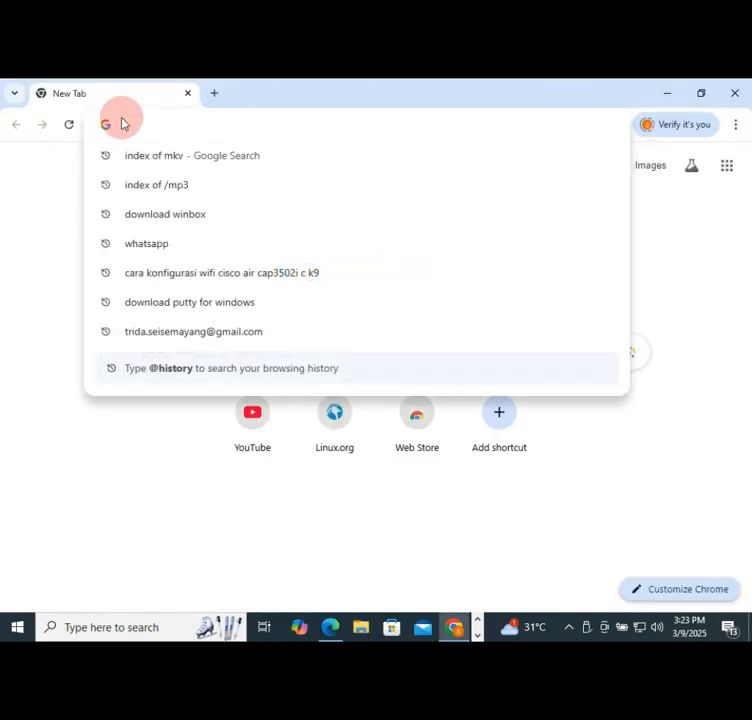
text(li)
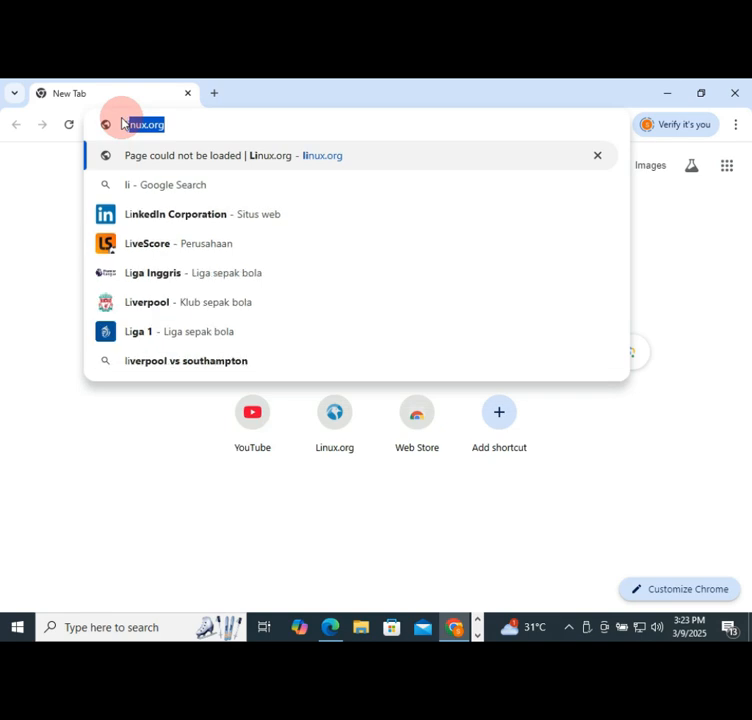
key(Return)
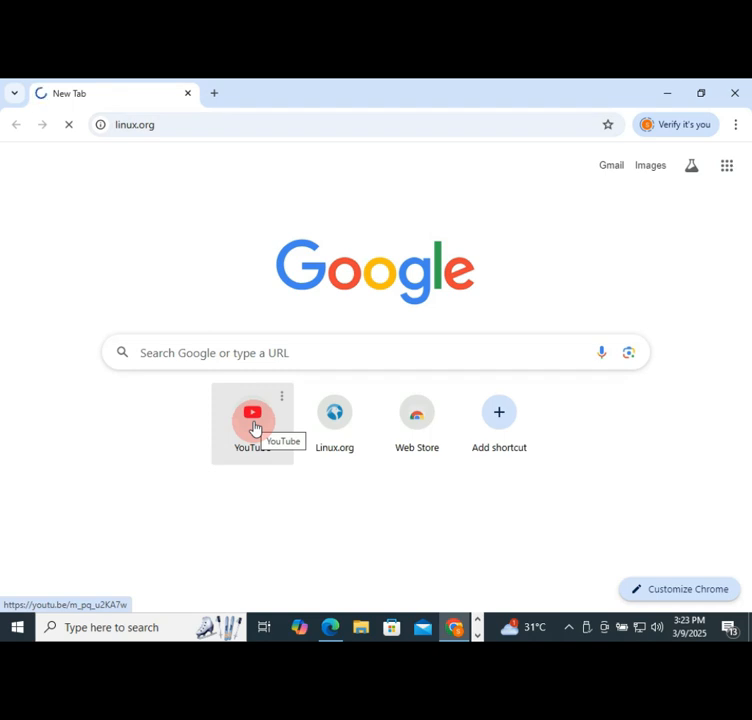
- Open the YouTube shortcut in a new tab and switch to it
right_click(254, 428)
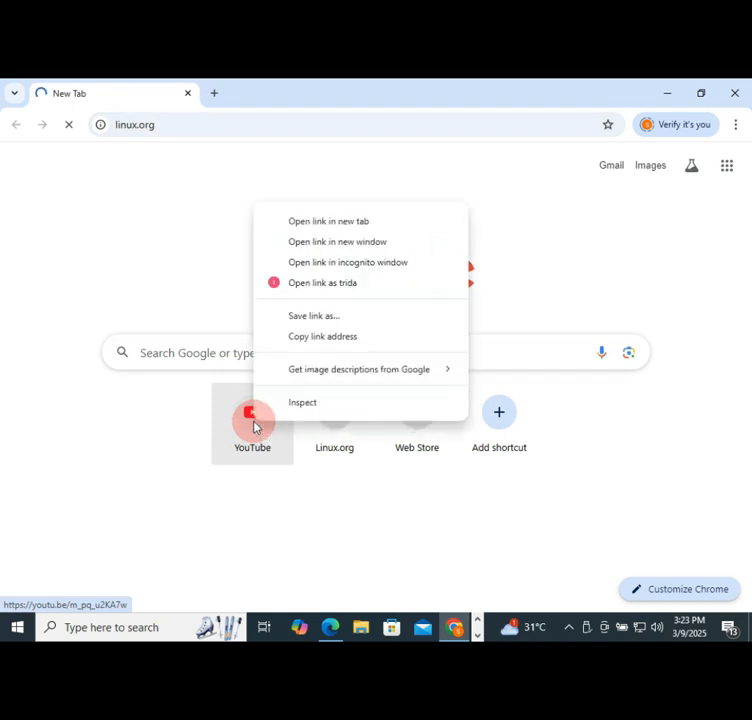
click(325, 227)
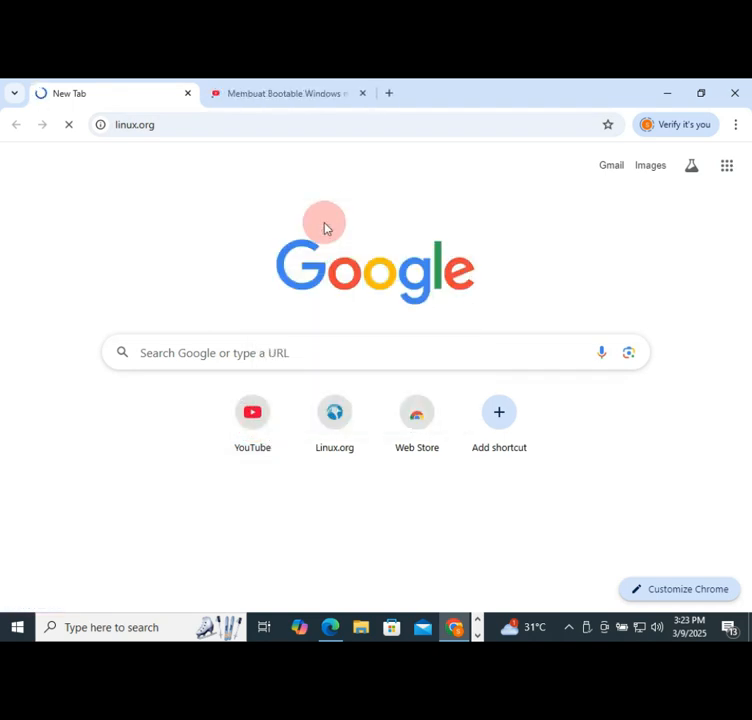
click(256, 94)
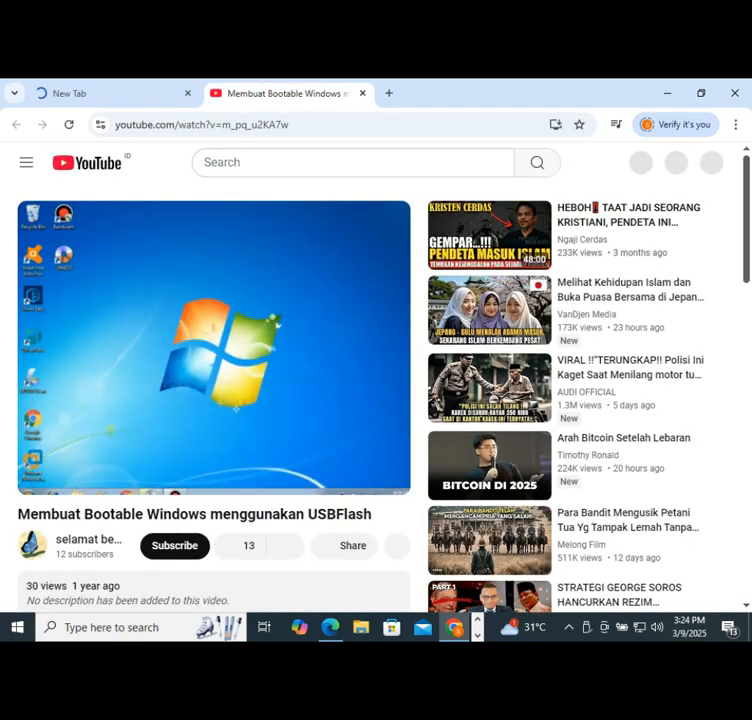
- Switch back to Chrome's New Tab tab
click(126, 93)
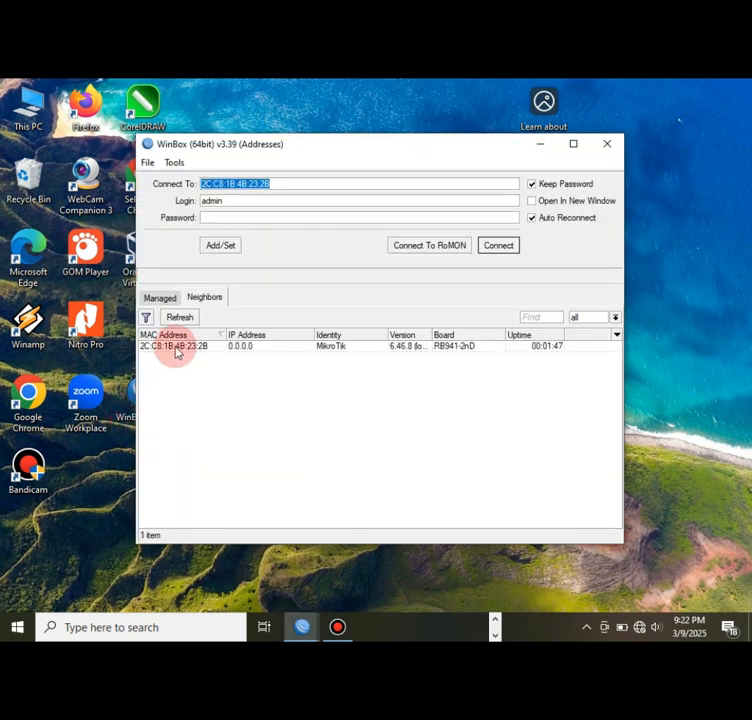
- Connect to the MikroTik neighbour router and open its IP Addresses list
click(176, 347)
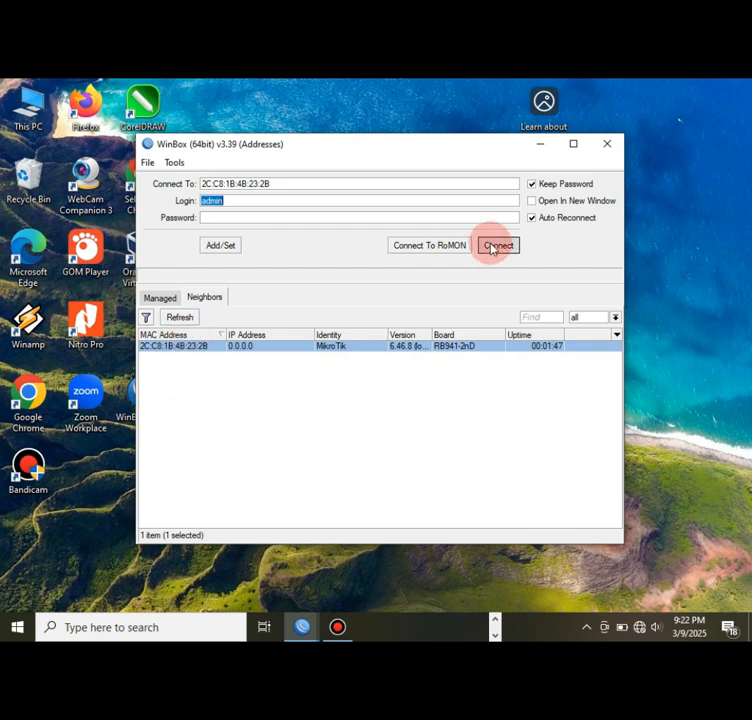
click(493, 245)
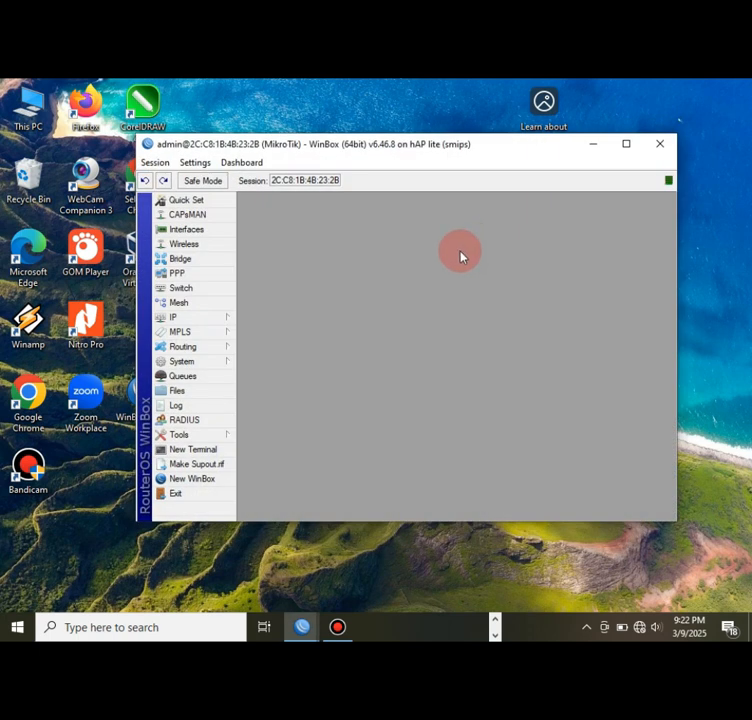
click(225, 318)
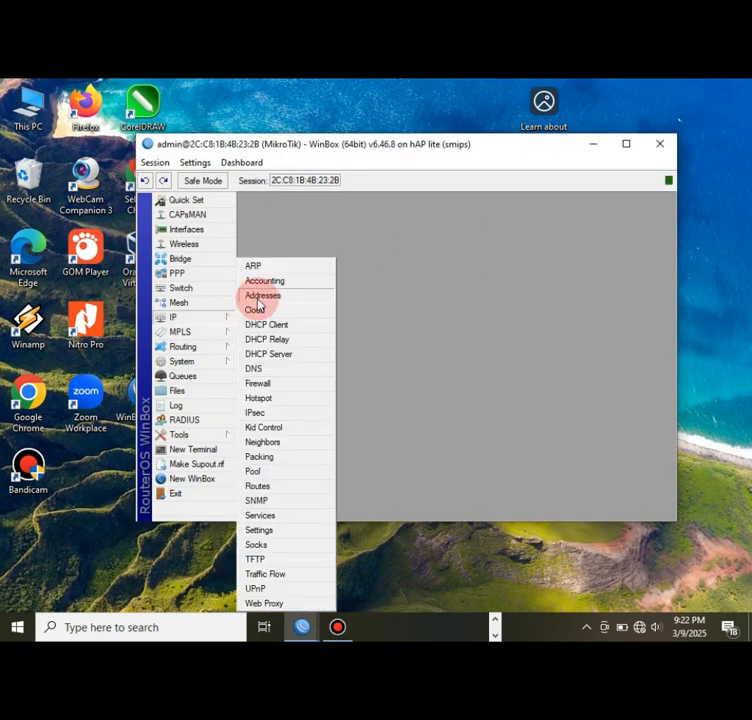
click(249, 296)
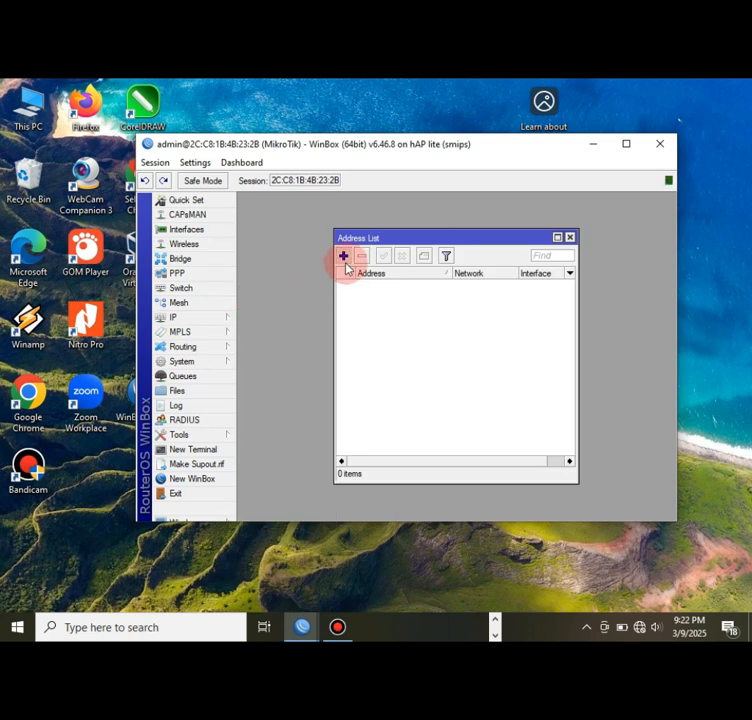
- Add the address 192.101.20.2/24 on wlan1 and save it
click(343, 257)
click(420, 294)
text(1)
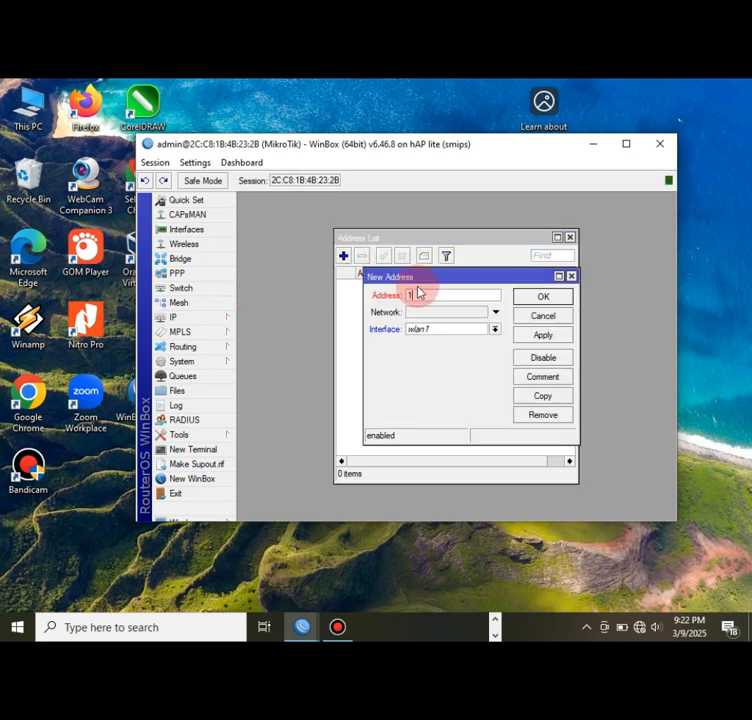
text(92.)
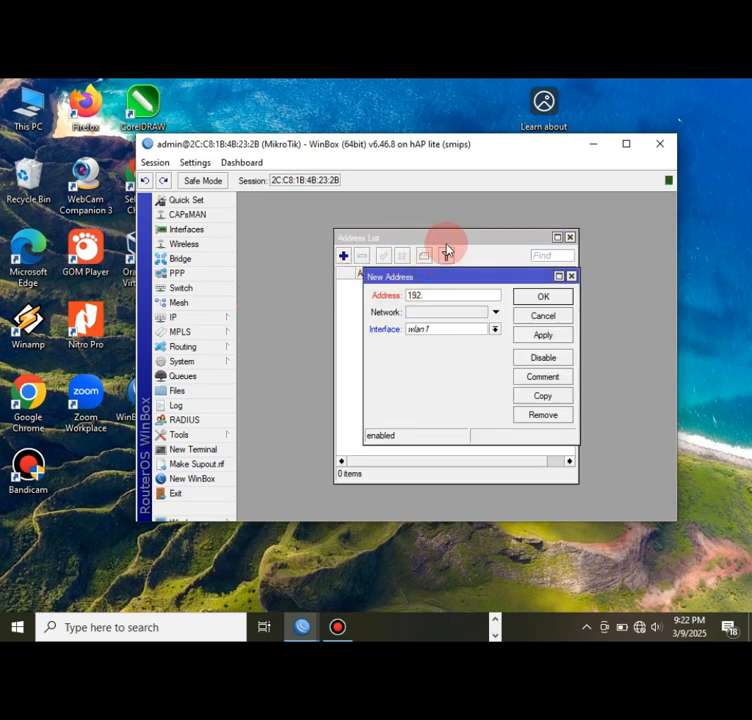
text(101.20.2/24)
click(532, 336)
click(540, 298)
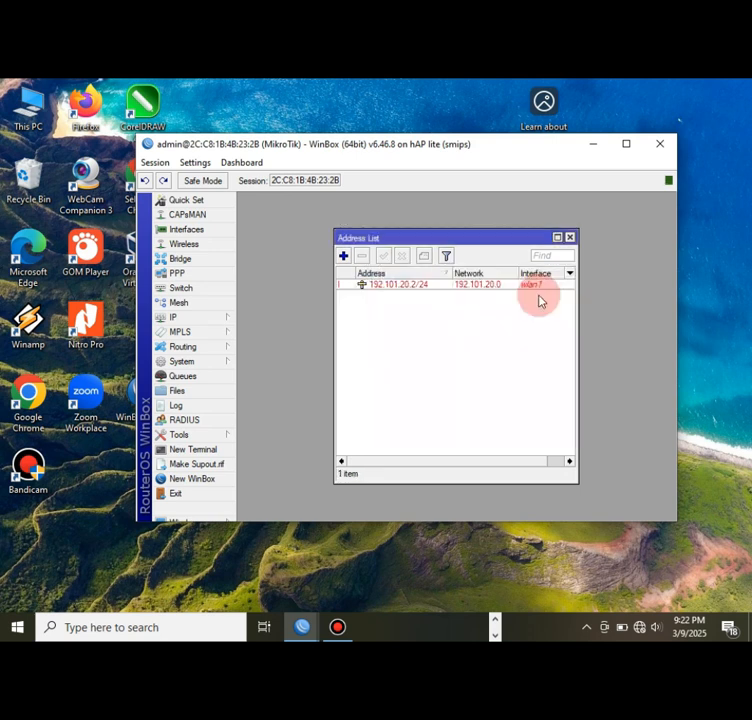
click(220, 322)
- Add a DHCP client on ether1, then check its 192.168.50.252/24 address in the address list
click(255, 325)
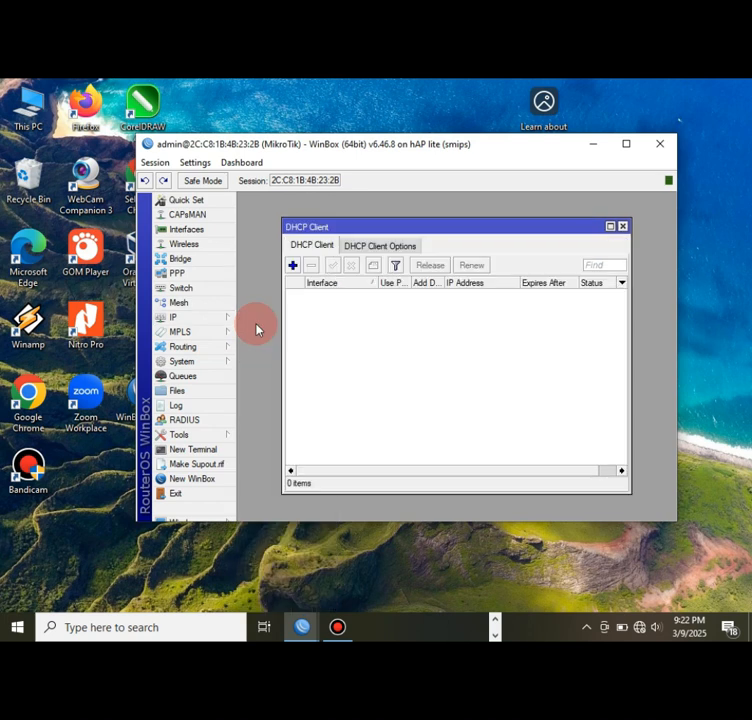
click(292, 266)
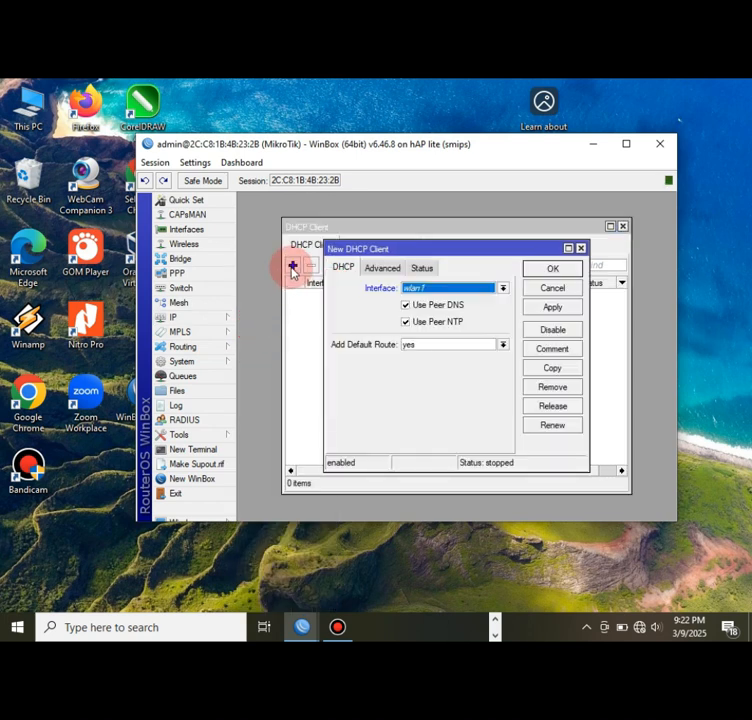
click(431, 290)
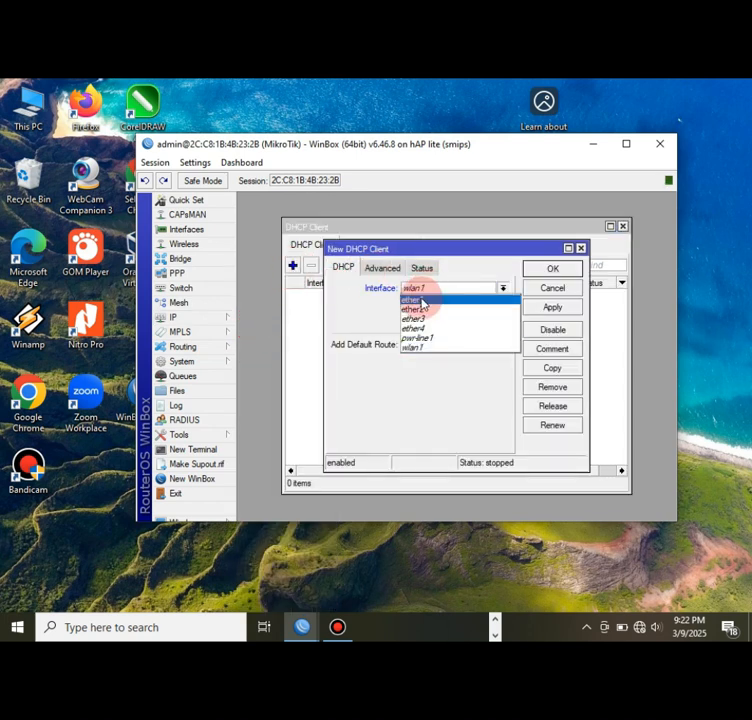
click(427, 301)
click(531, 308)
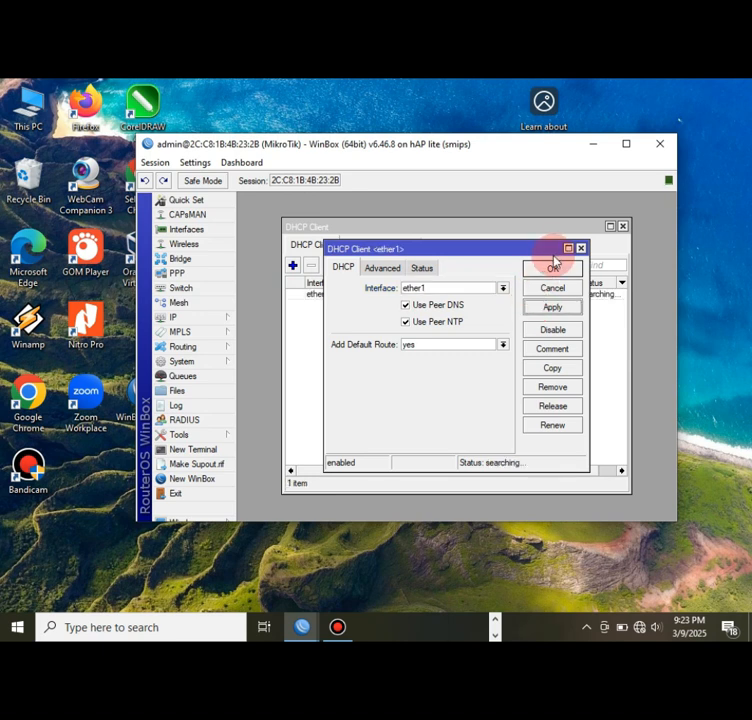
click(553, 267)
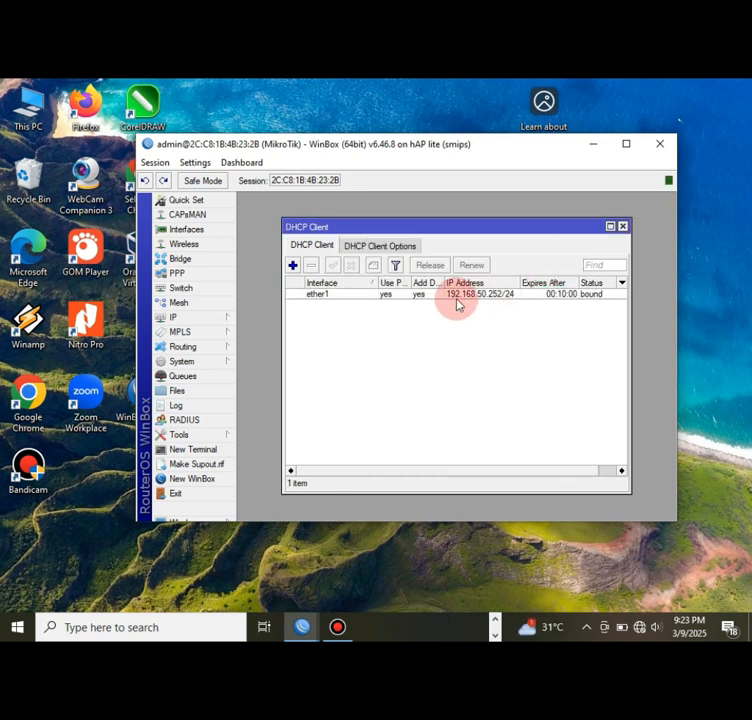
click(220, 318)
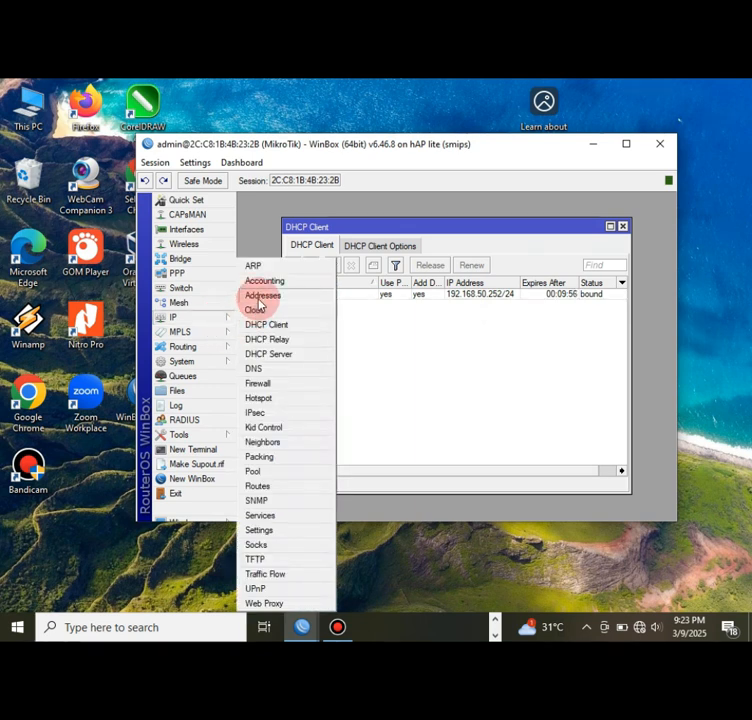
click(261, 296)
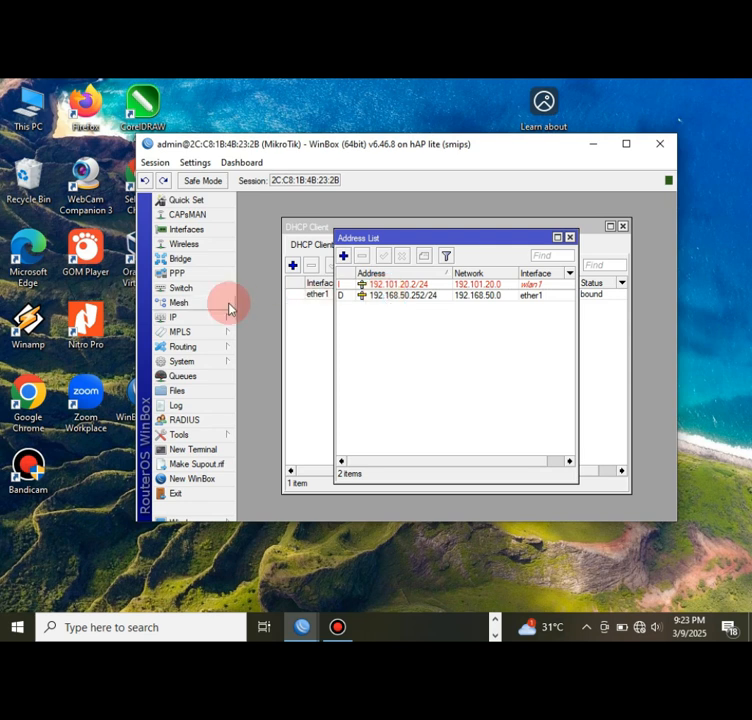
- Enable wlan1 in Wireless Tables and set its mode to ap bridge
click(188, 245)
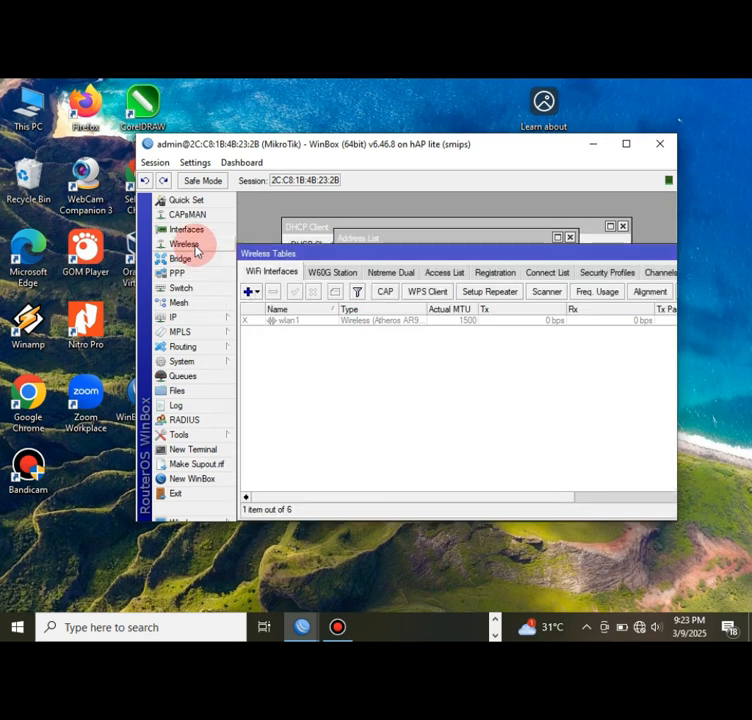
click(274, 323)
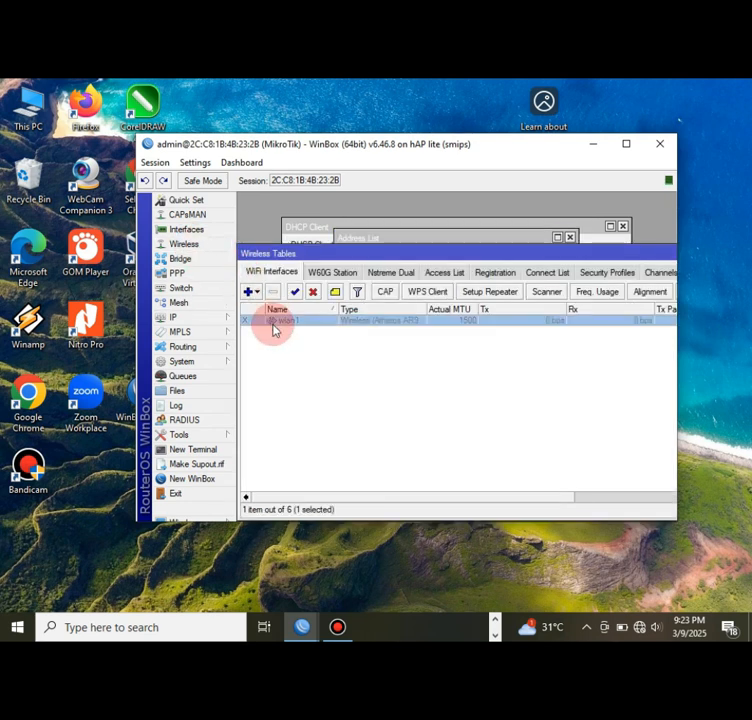
click(295, 292)
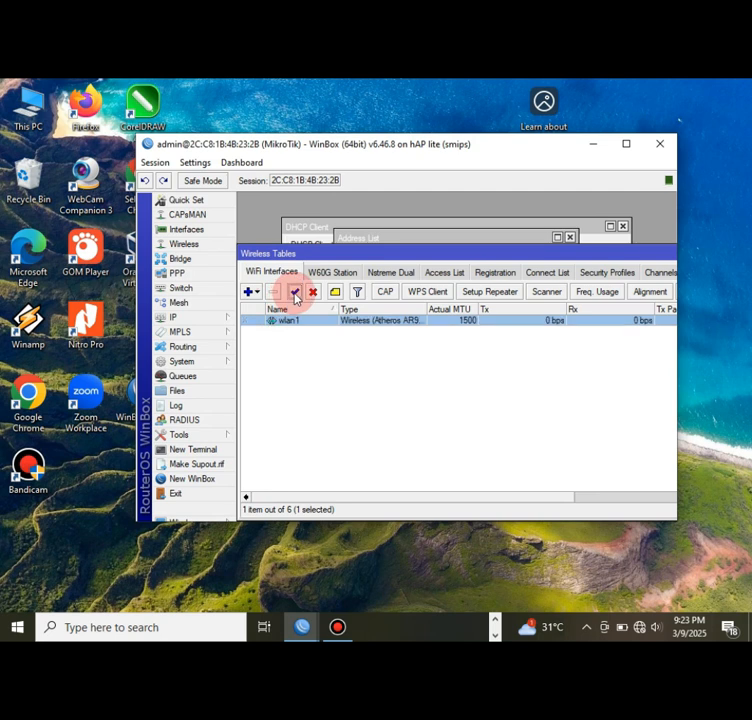
double_click(287, 323)
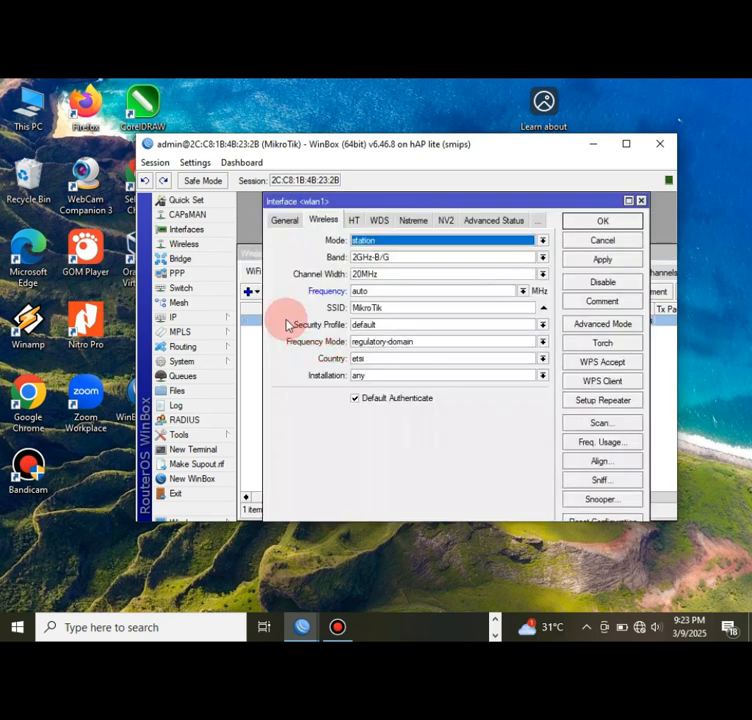
click(372, 244)
click(364, 264)
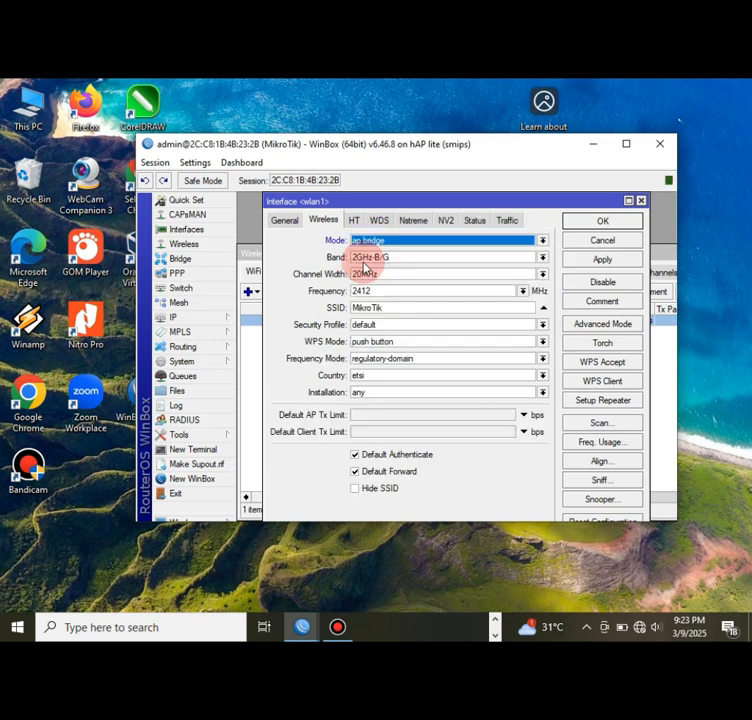
- Replace the MikroTik SSID with a custom network name and save the wlan1 settings
click(372, 308)
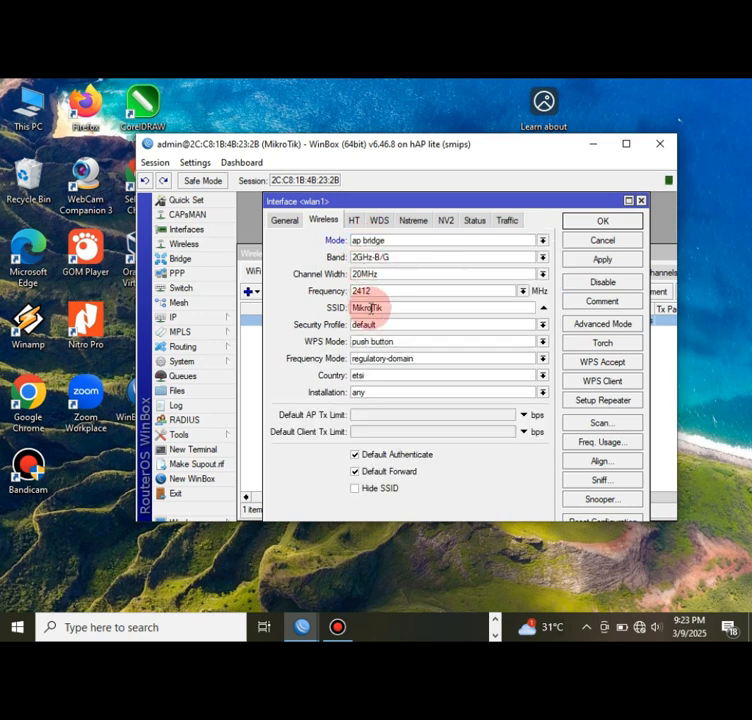
click(403, 308)
key(BackSpace)
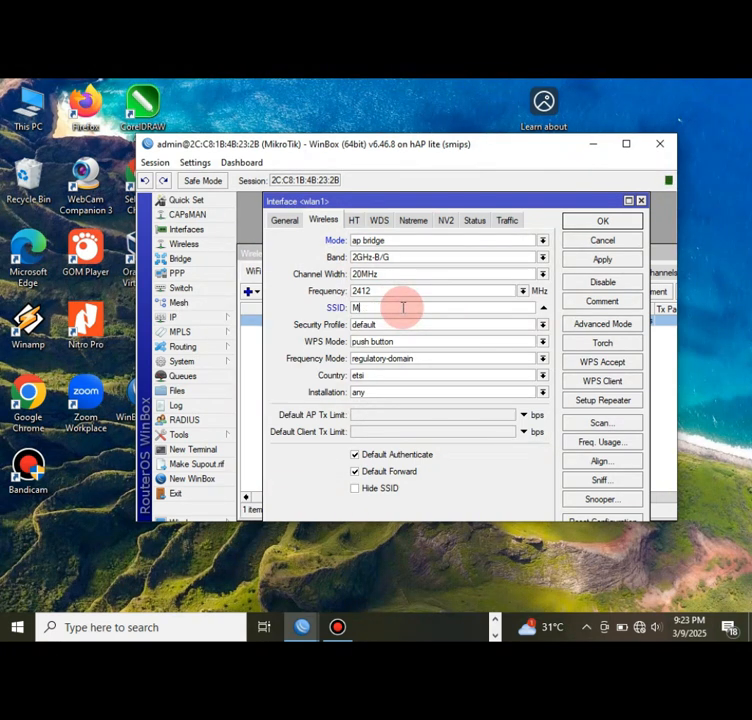
key(BackSpace)
key(BackSpace)
text(1)
text(_muhammad_sekolah.sch.id)
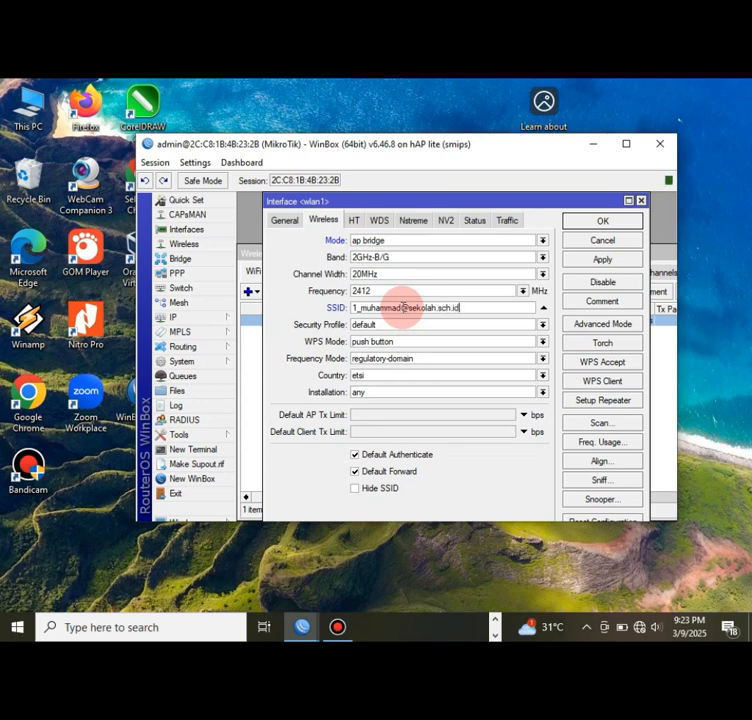
click(612, 260)
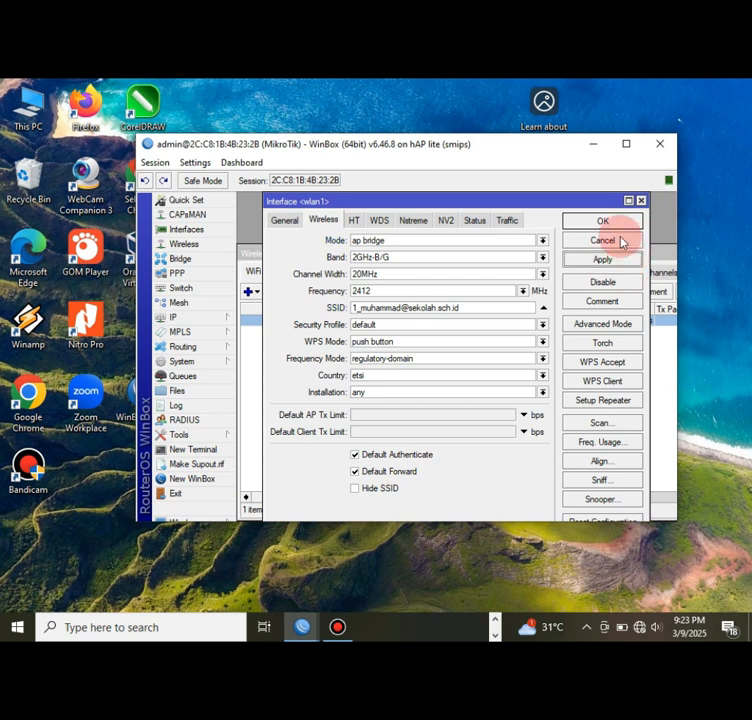
click(610, 222)
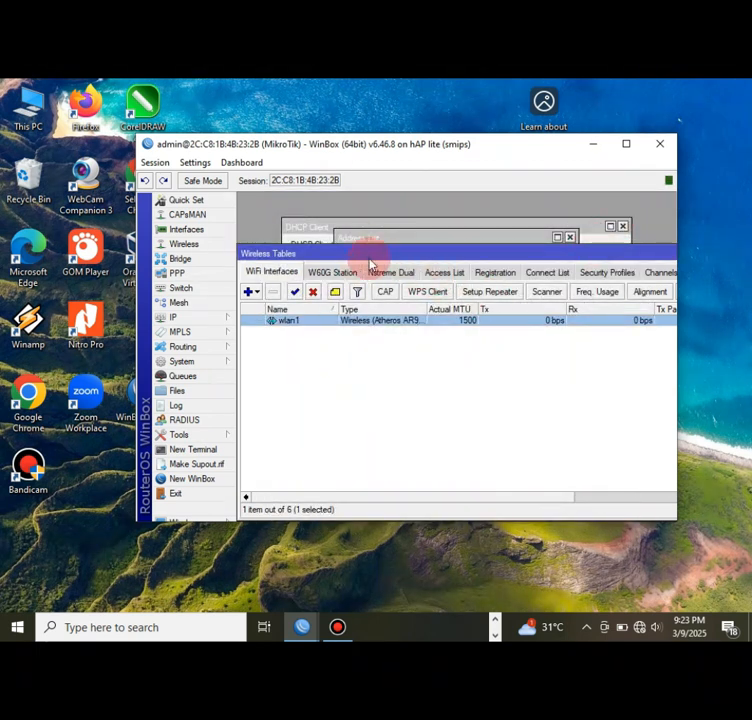
- Open the DHCP Server list from the IP menu
click(210, 317)
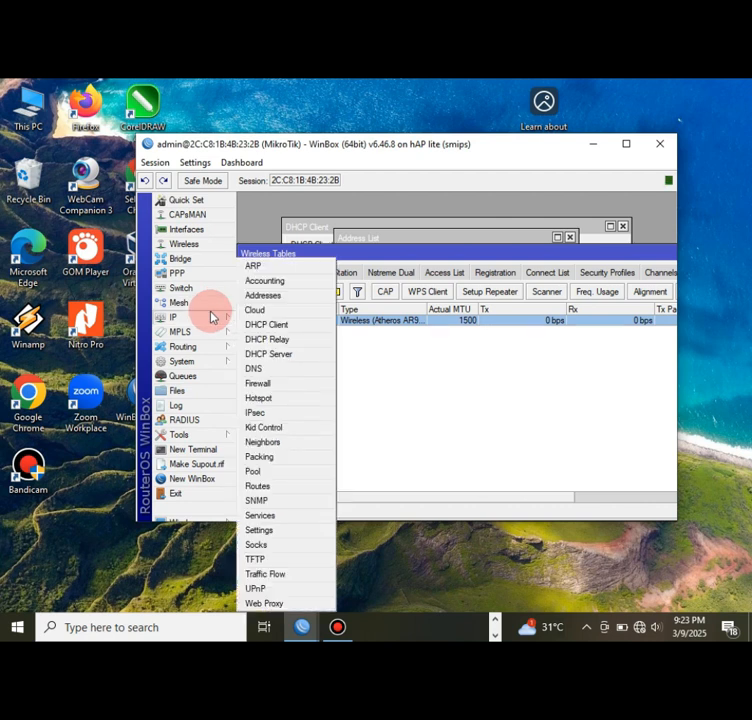
click(262, 295)
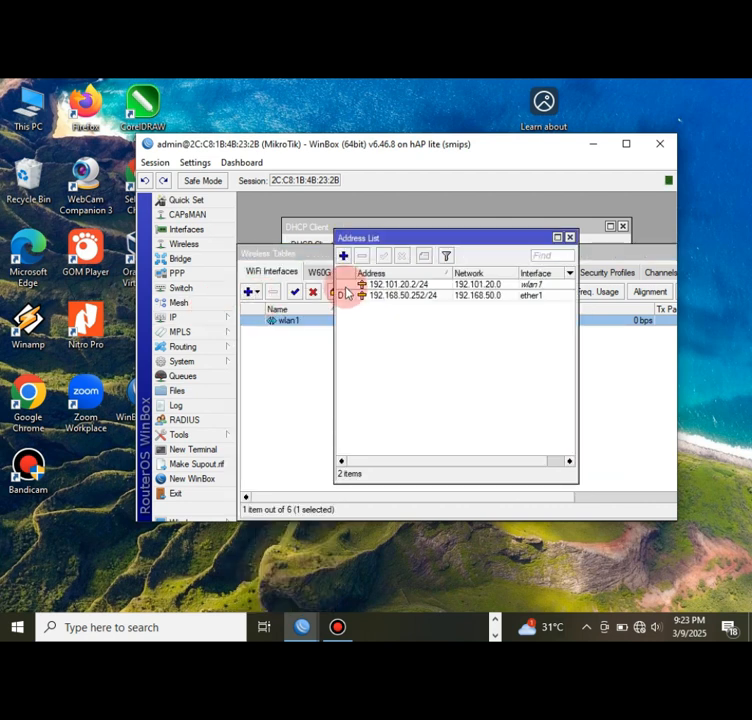
click(212, 322)
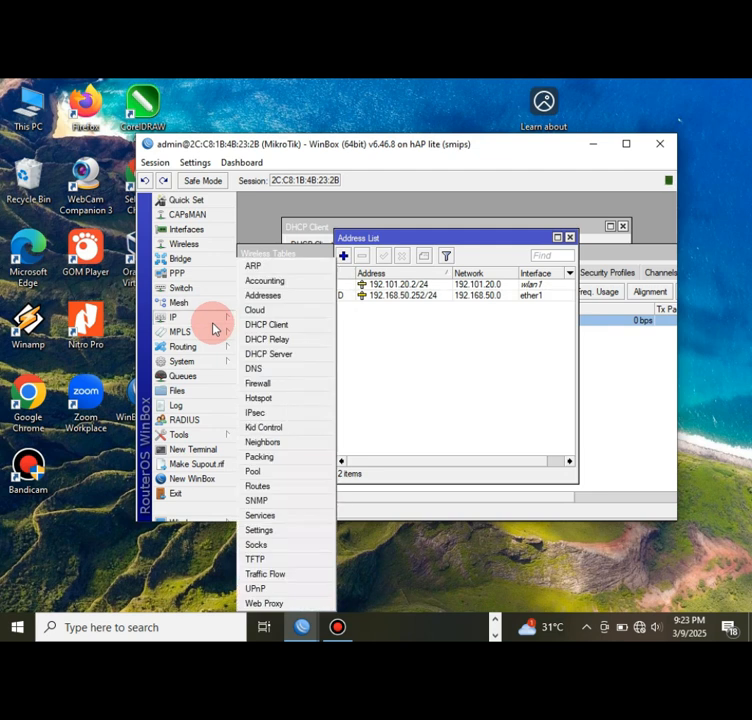
click(266, 357)
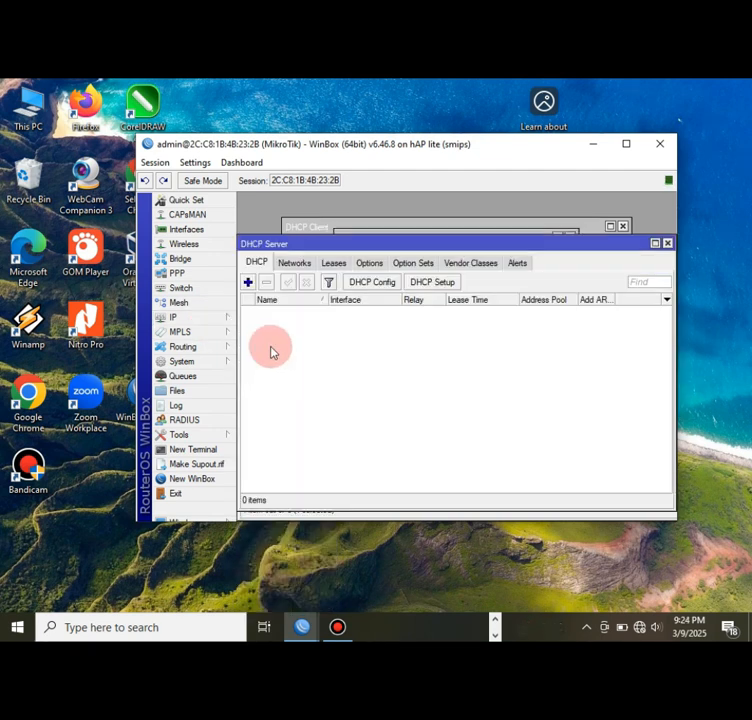
- Run DHCP Setup on wlan1 for 192.101.20.0/24 with DNS 8.8.8.8 and an 08:00:00 lease
click(429, 286)
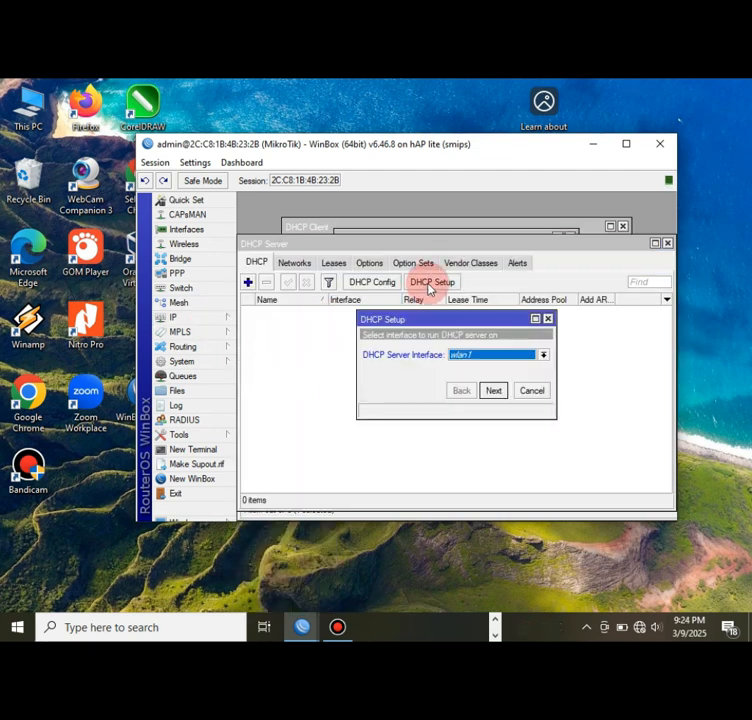
click(492, 394)
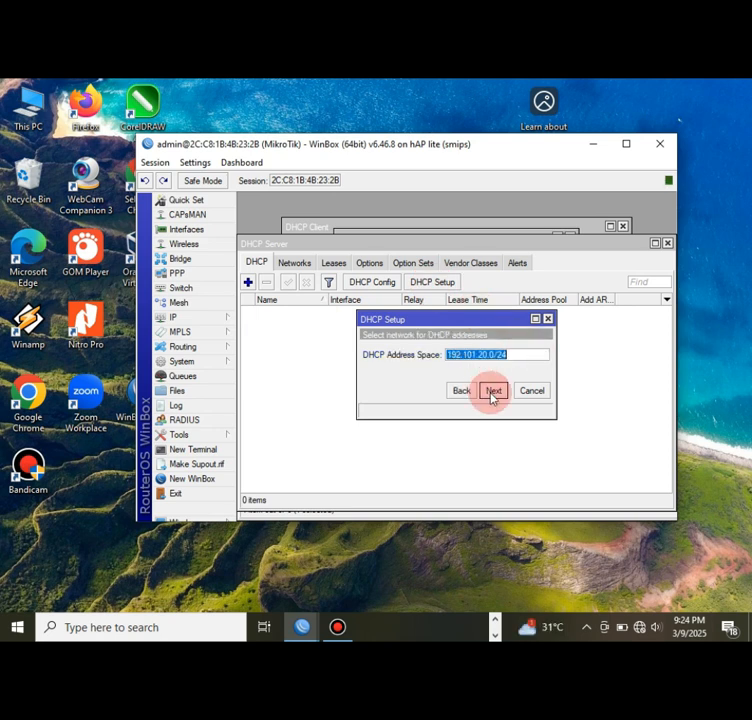
click(491, 392)
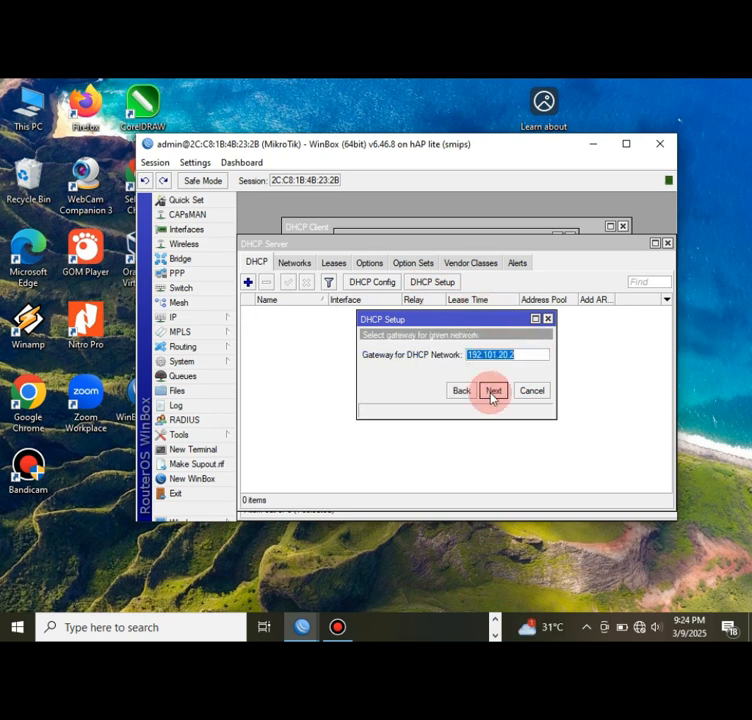
click(491, 392)
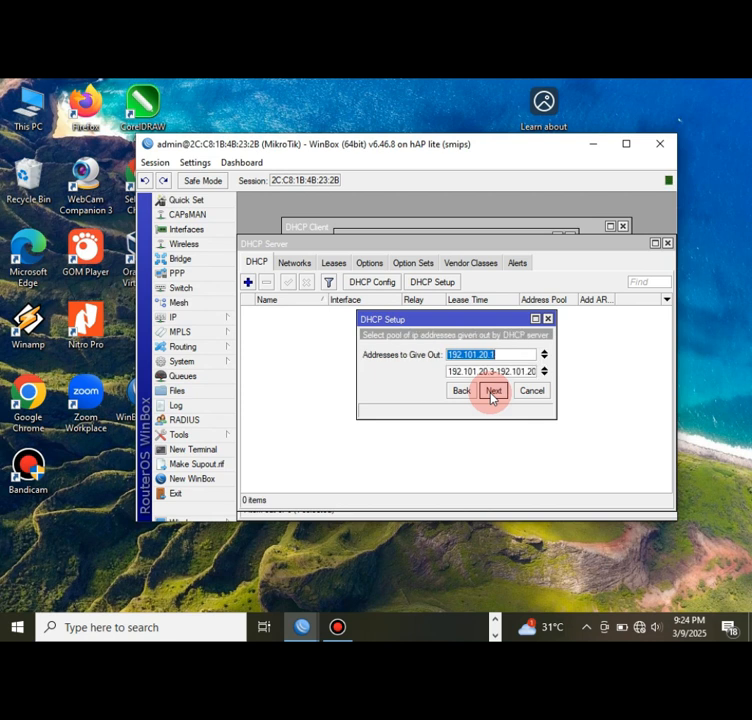
click(491, 392)
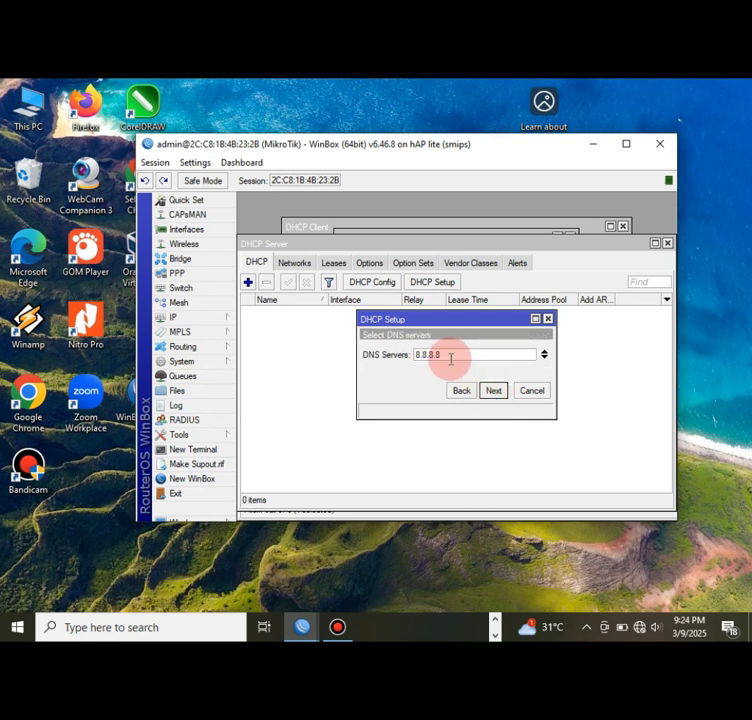
click(491, 392)
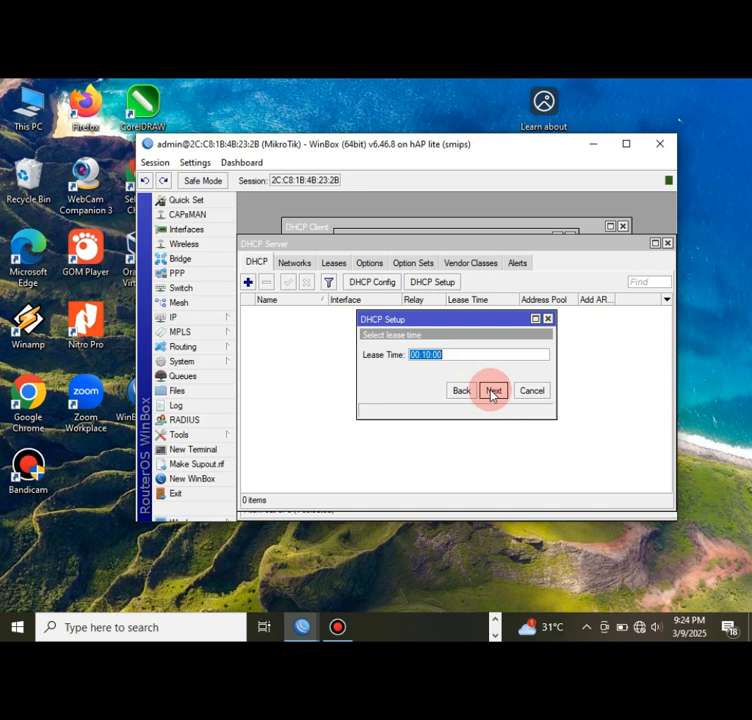
click(425, 357)
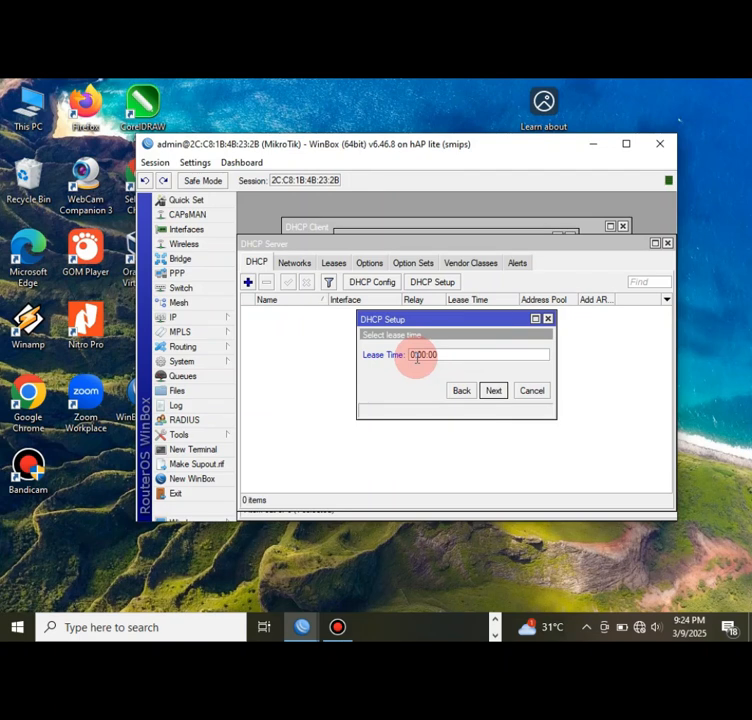
click(492, 391)
click(462, 357)
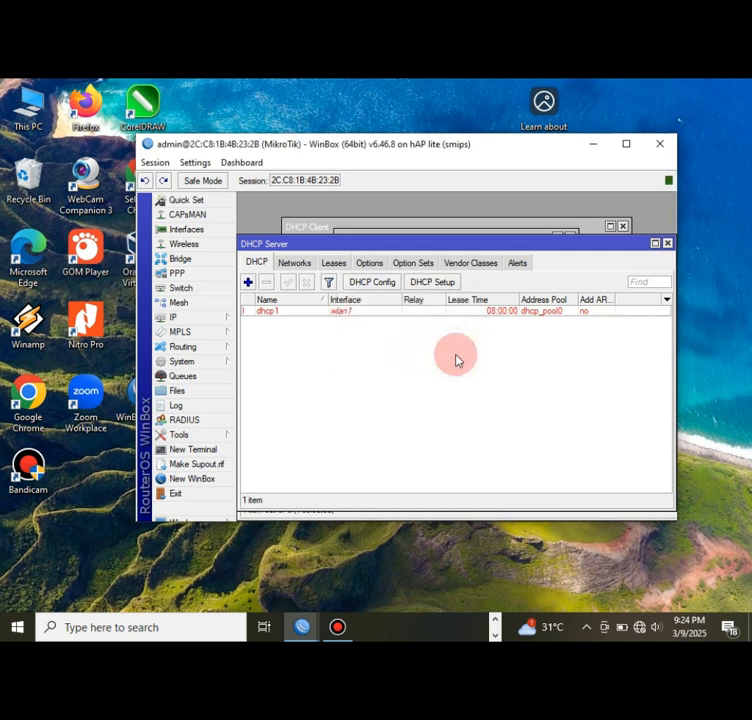
- Check the router's DNS server settings
click(231, 323)
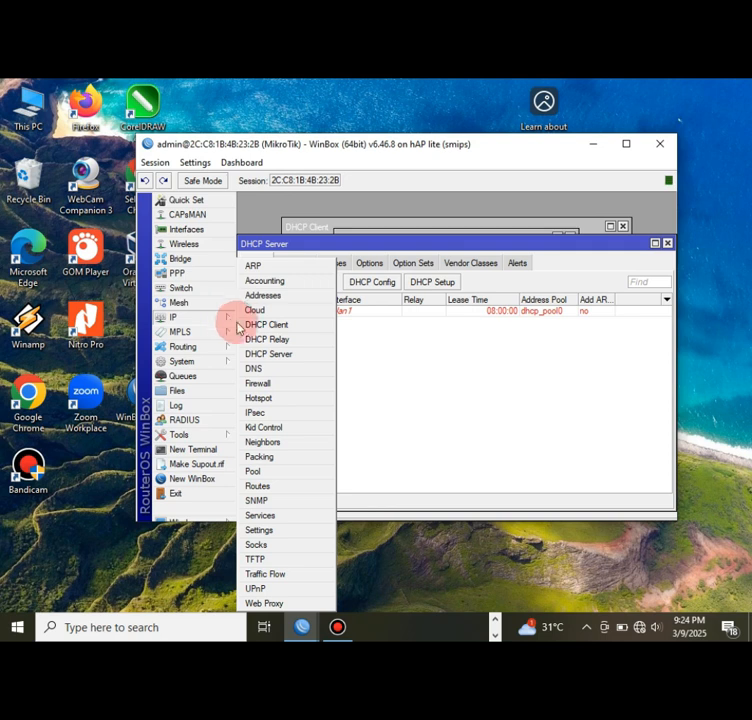
click(255, 369)
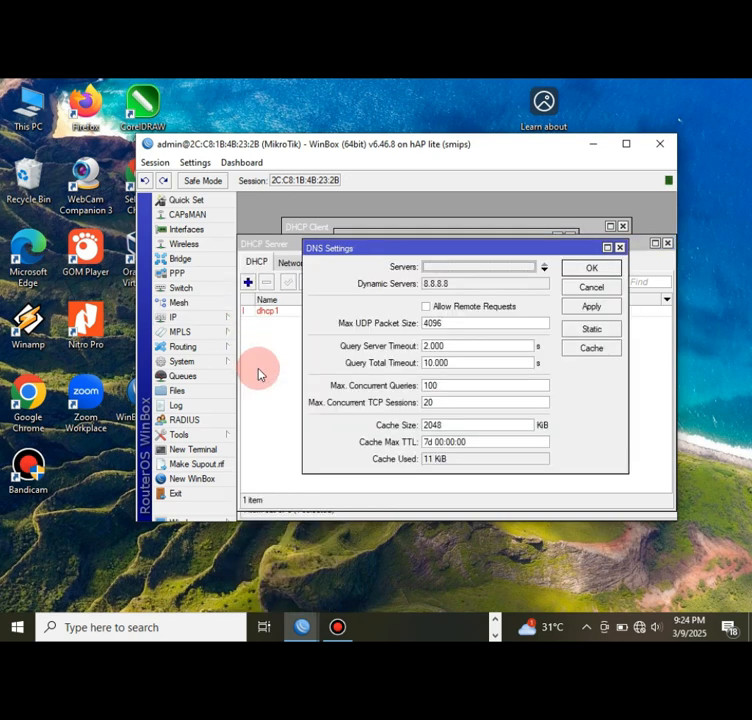
click(482, 281)
click(589, 268)
- Add a new srcnat firewall NAT rule with Out. Interface ether1
click(206, 320)
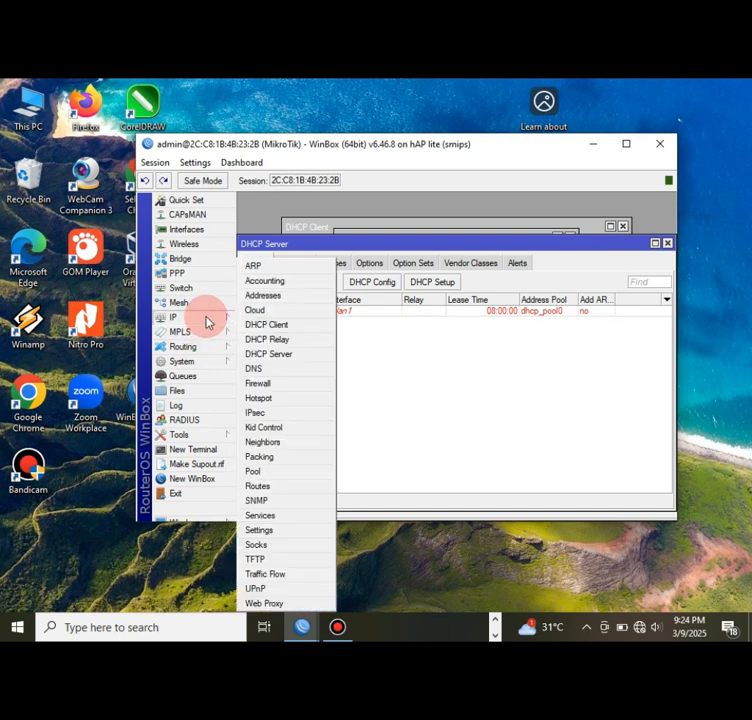
click(256, 383)
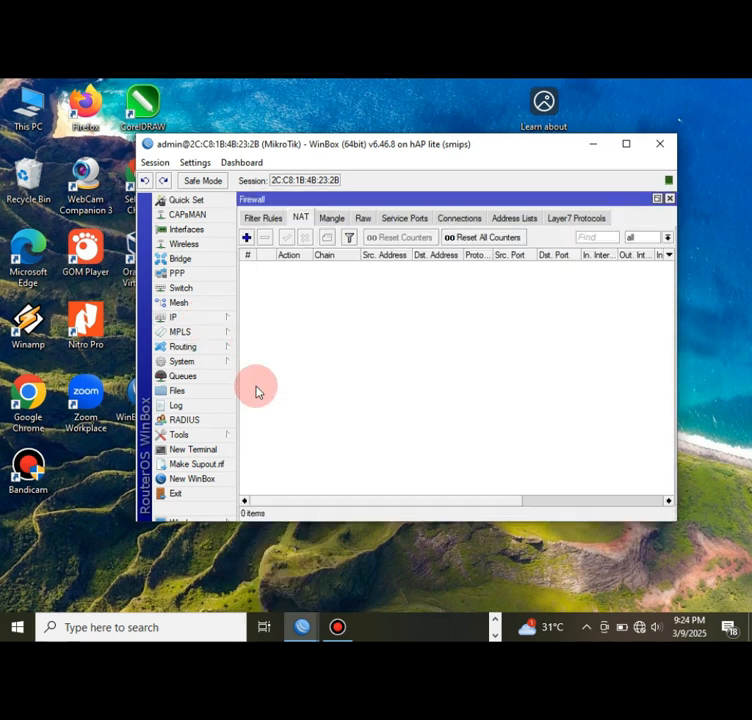
click(301, 218)
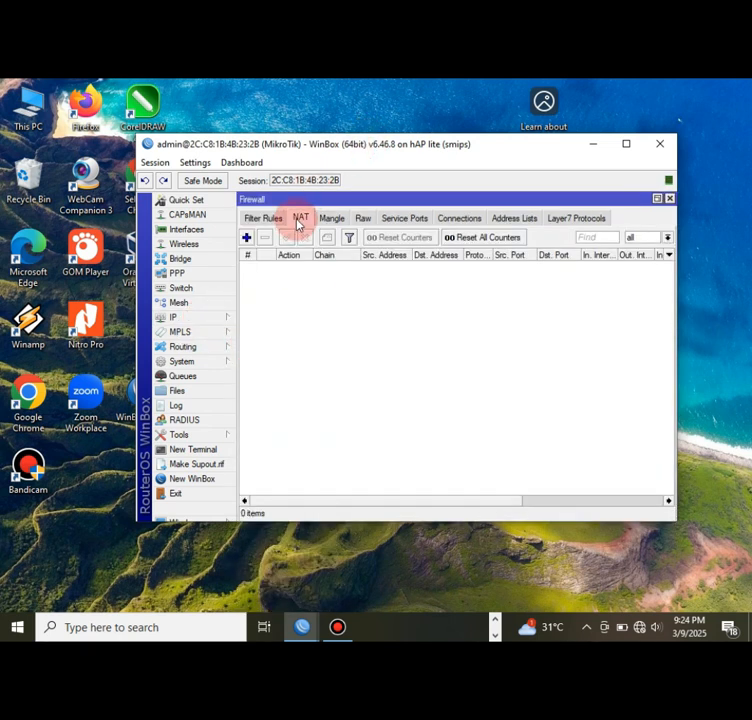
click(246, 237)
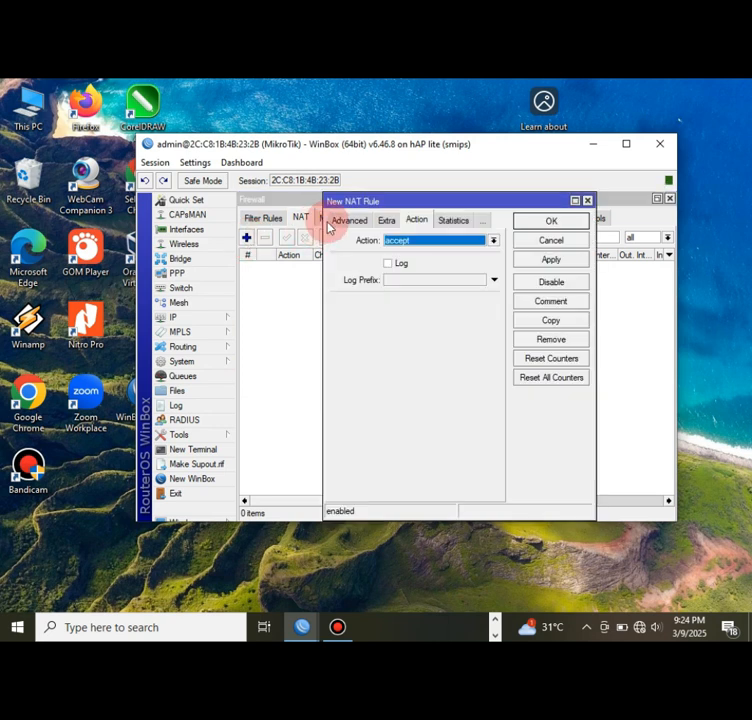
click(346, 220)
click(346, 220)
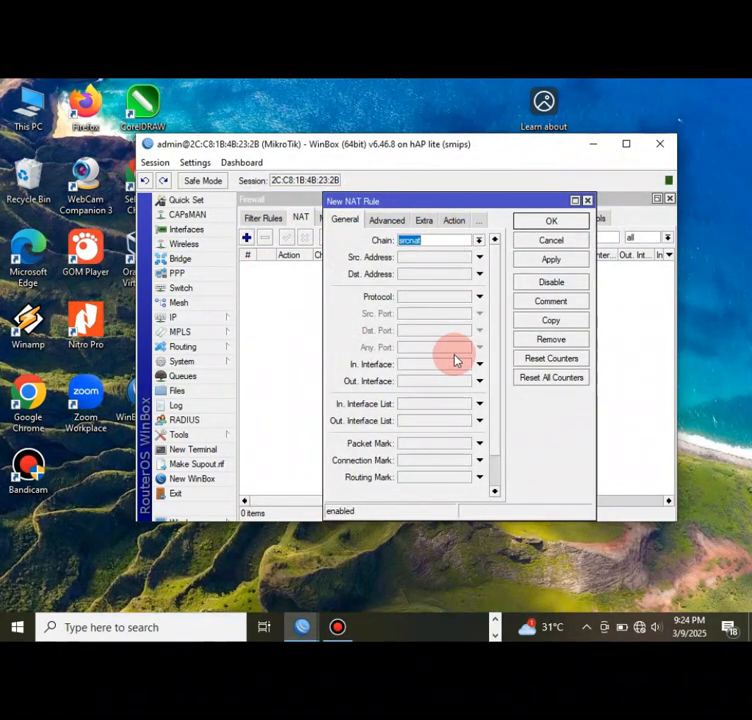
click(479, 381)
click(468, 383)
click(437, 431)
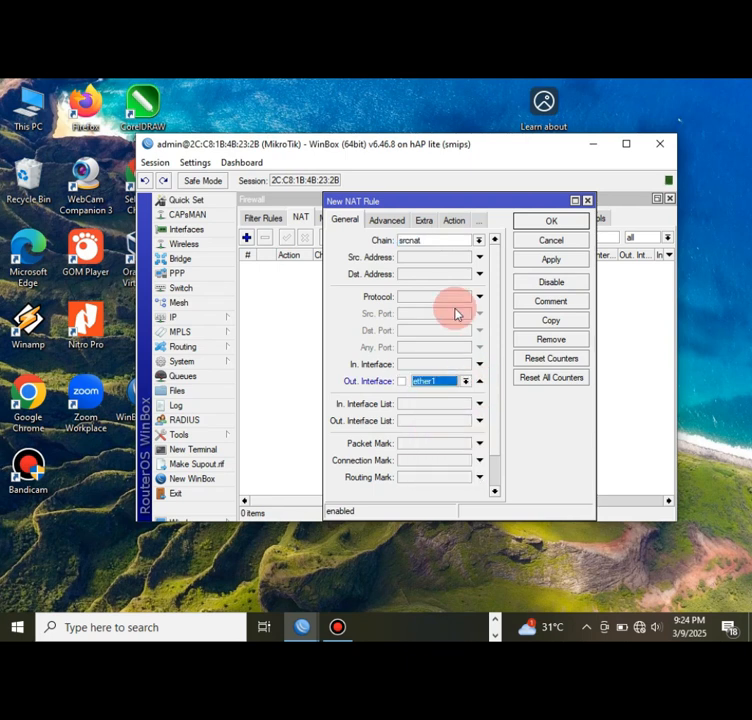
- Set the NAT rule's action to masquerade and save it
click(455, 221)
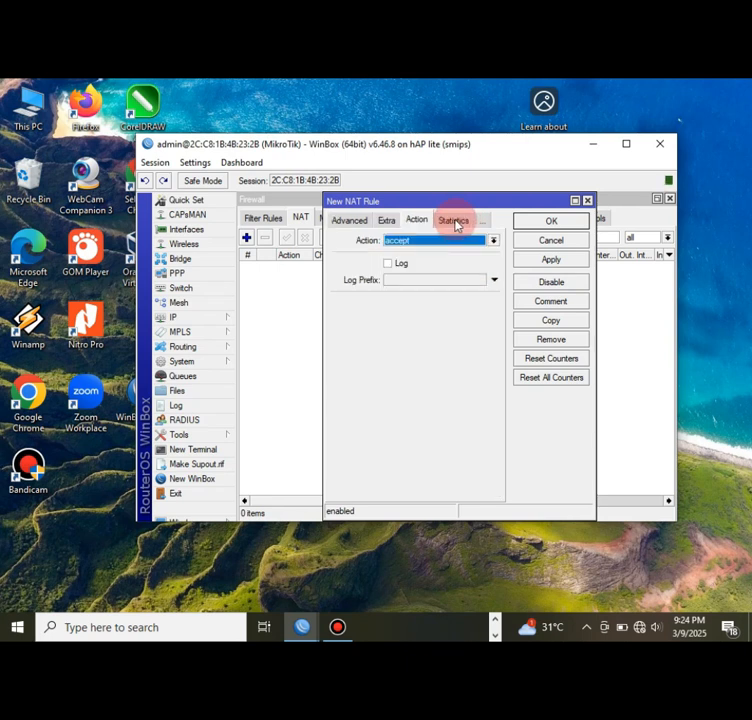
click(492, 241)
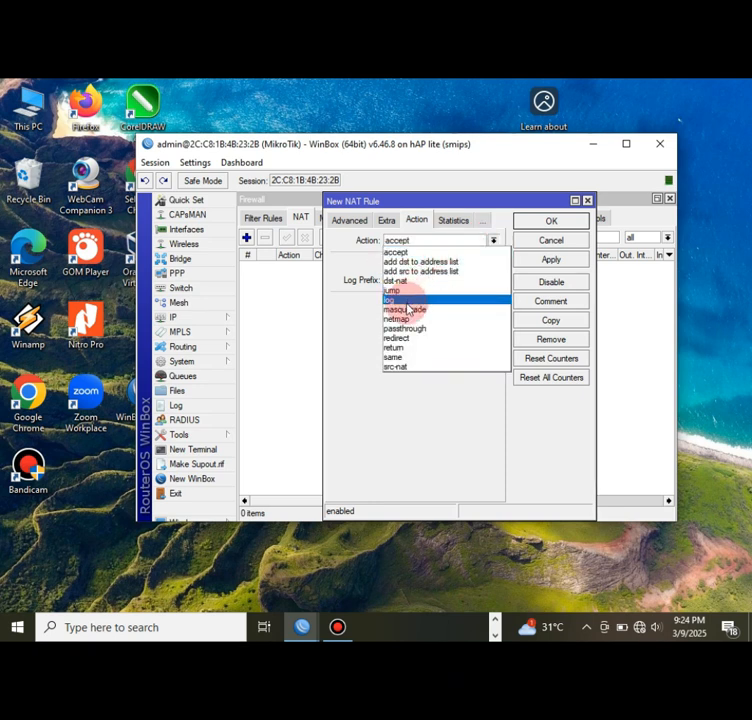
click(404, 310)
click(532, 264)
click(551, 220)
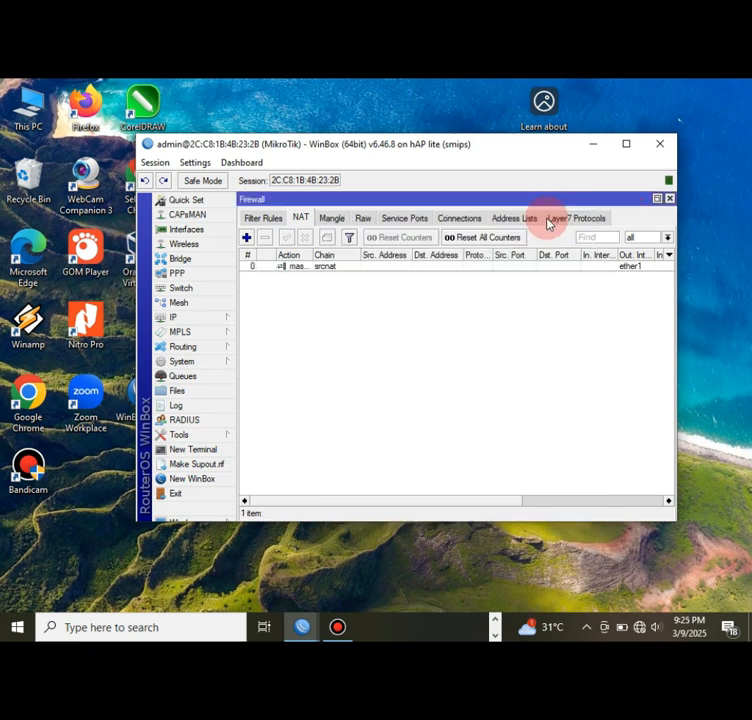
click(180, 316)
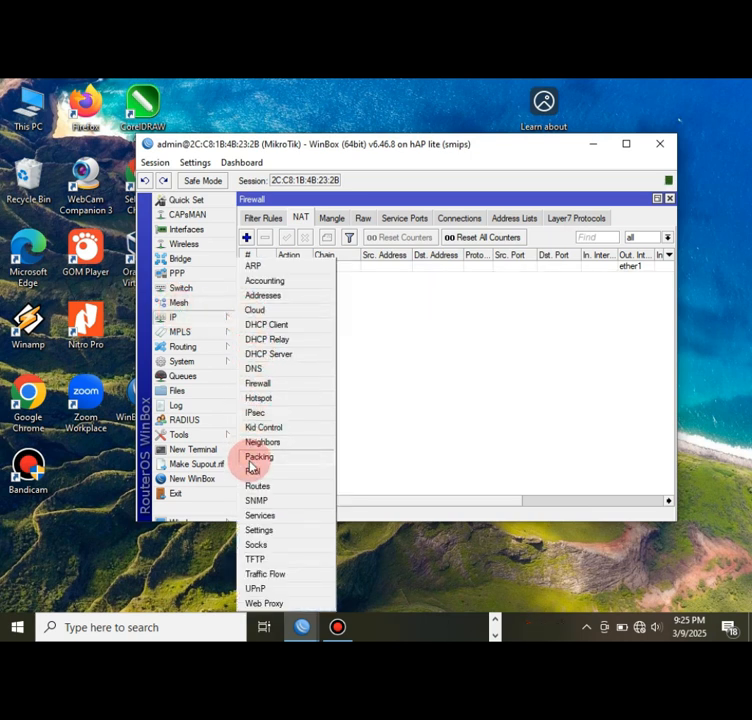
- View the IP routes and connect the PC to the router's open Wi-Fi network
click(254, 487)
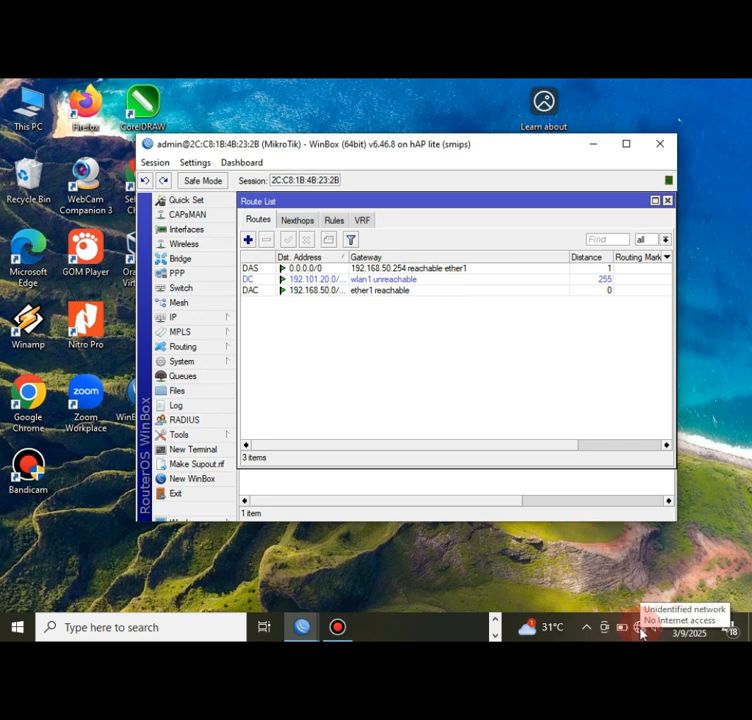
click(640, 631)
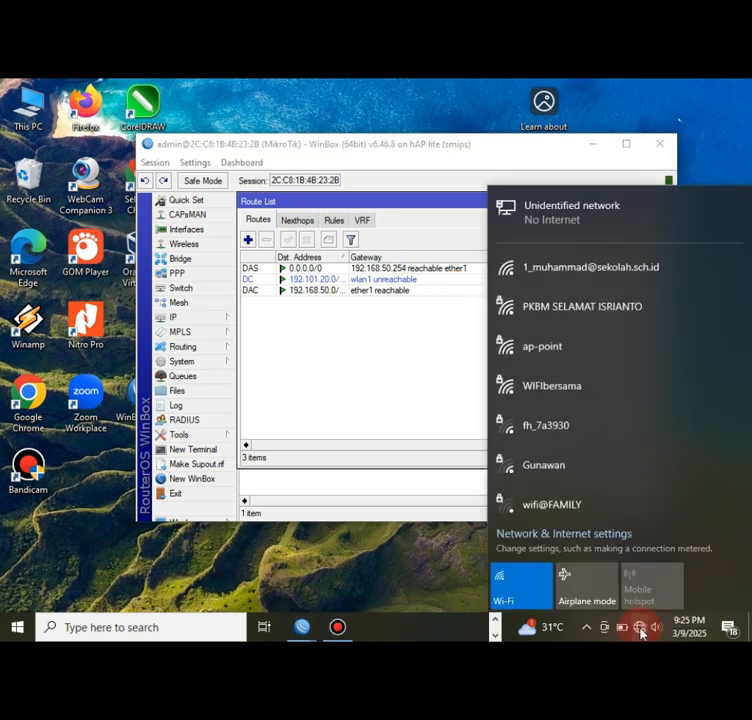
click(617, 276)
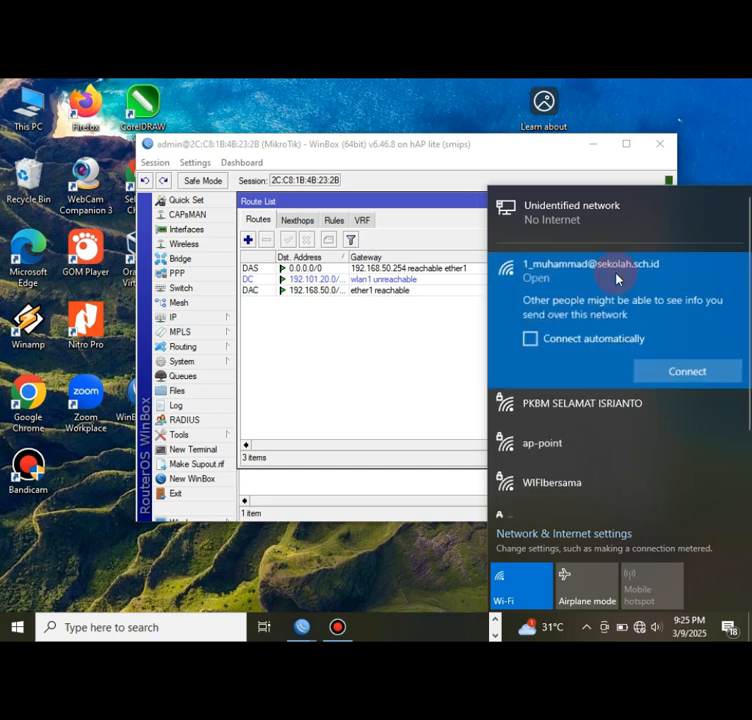
click(643, 371)
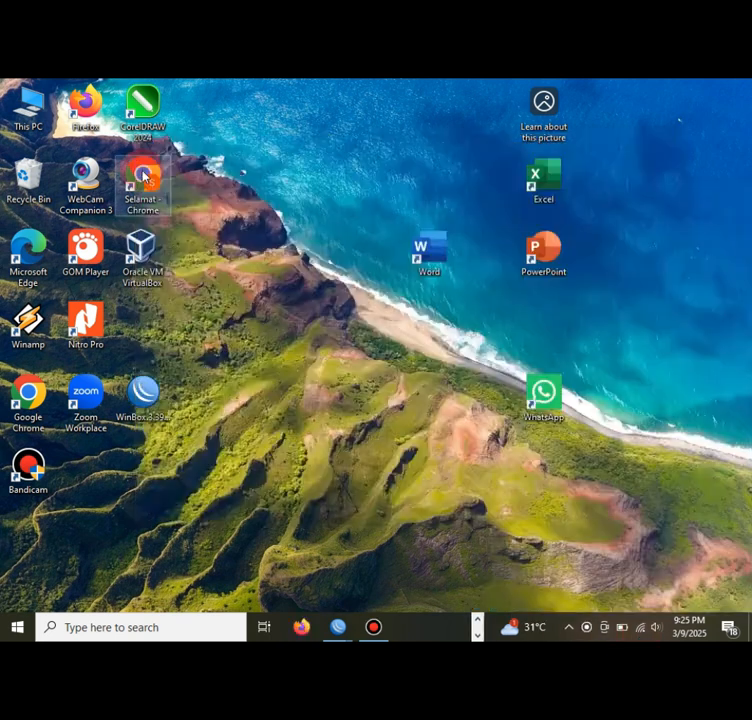
- Launch Google Chrome and open the saved YouTube video link
click(143, 176)
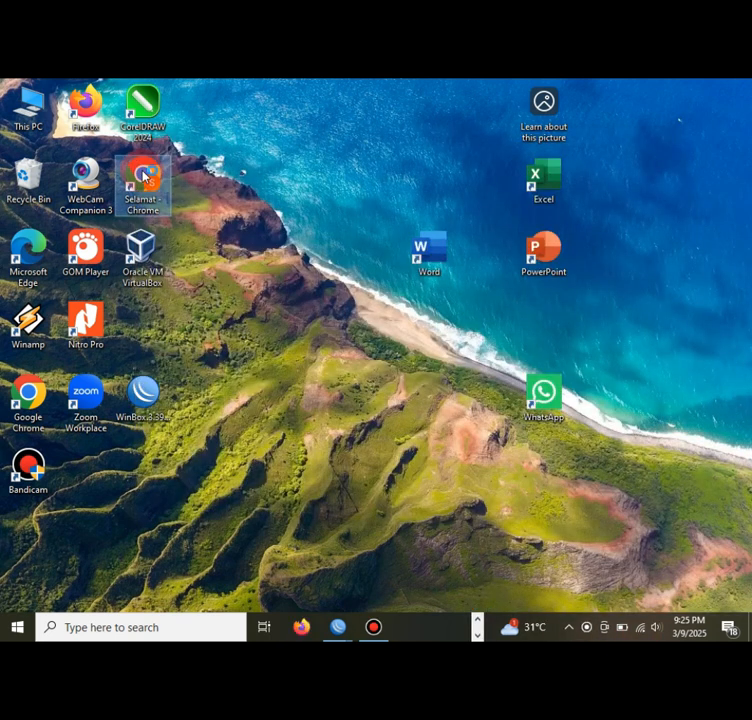
double_click(143, 176)
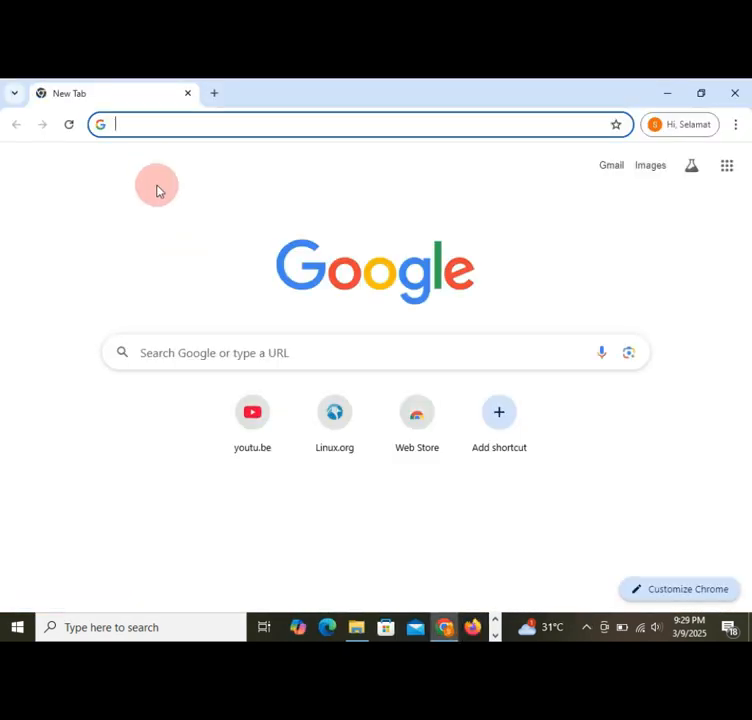
click(251, 416)
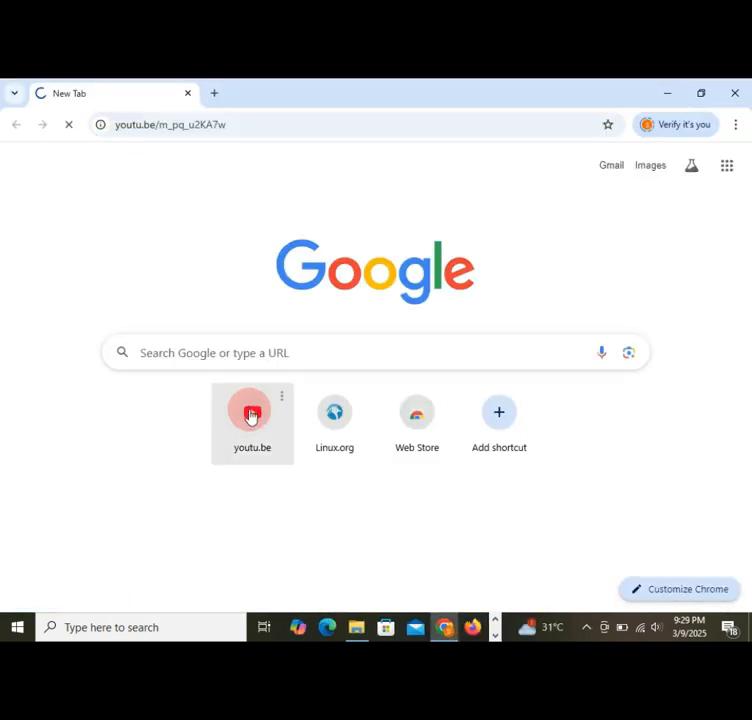
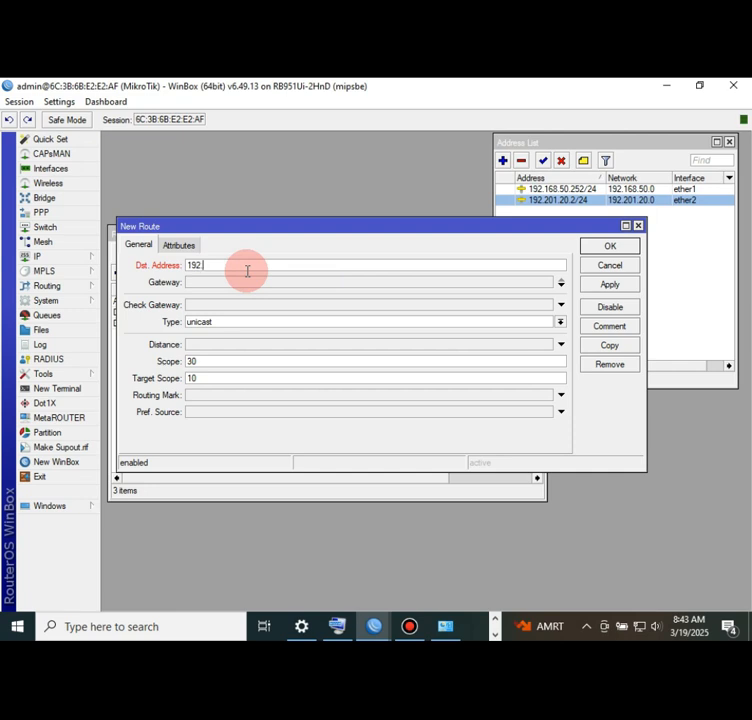
- Complete the new route's destination address as 192.101.20.0/24
text(101.20.0/24)
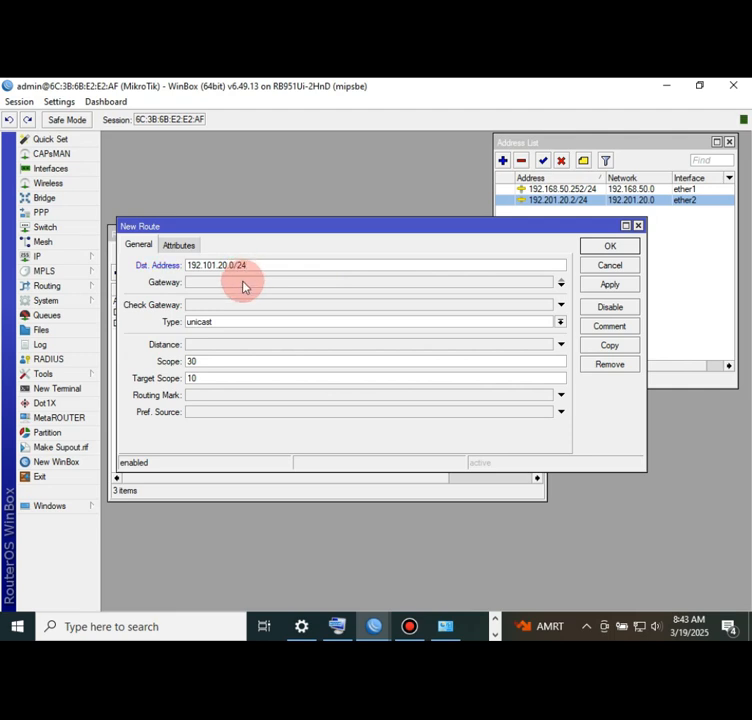
- Give the 192.101.20.0/24 route gateway 192.168.50.253, then apply and close it
click(244, 283)
text(192.)
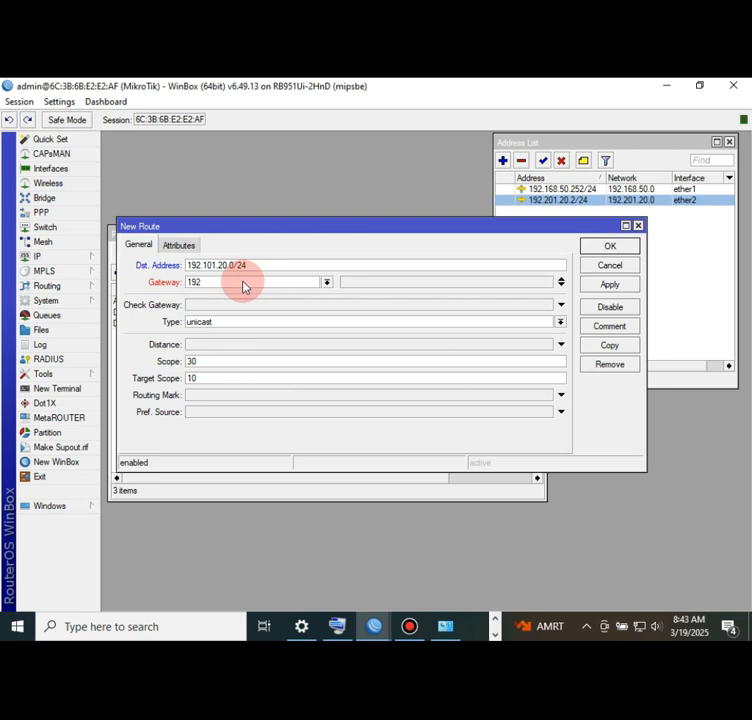
text(50.)
key(BackSpace)
key(BackSpace)
key(BackSpace)
text(168.50.253)
click(602, 286)
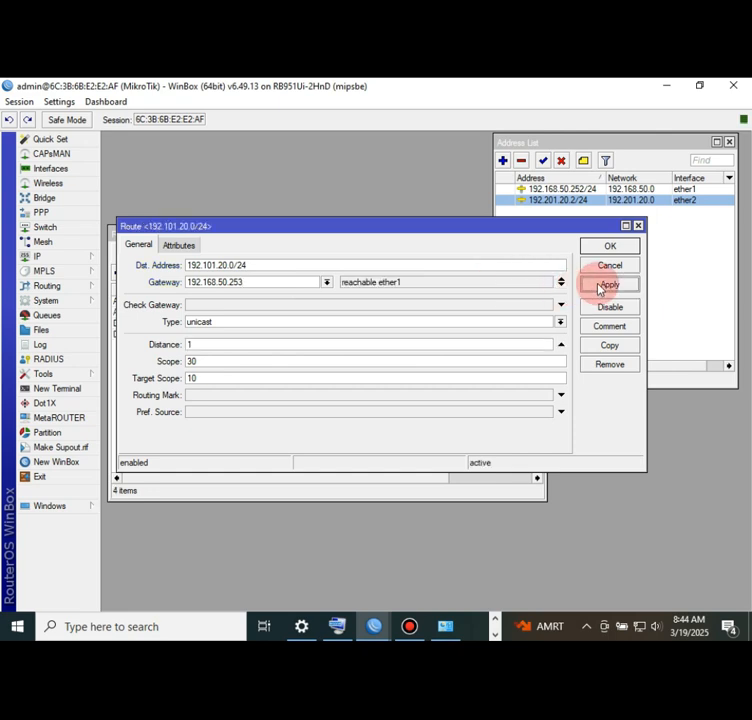
click(608, 249)
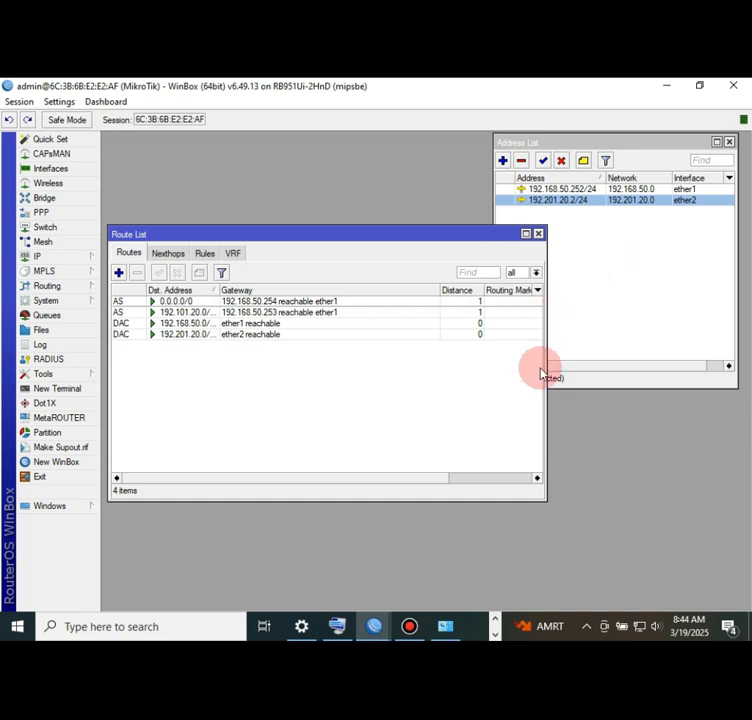
- Ping 192.101.20.1 from a new router terminal and stop it after the timeouts
click(70, 390)
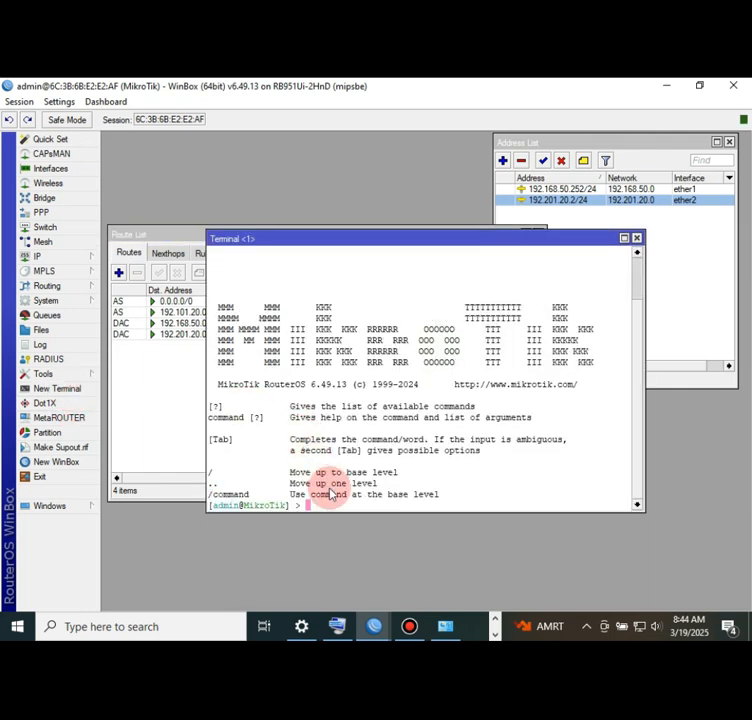
text(ping 192.)
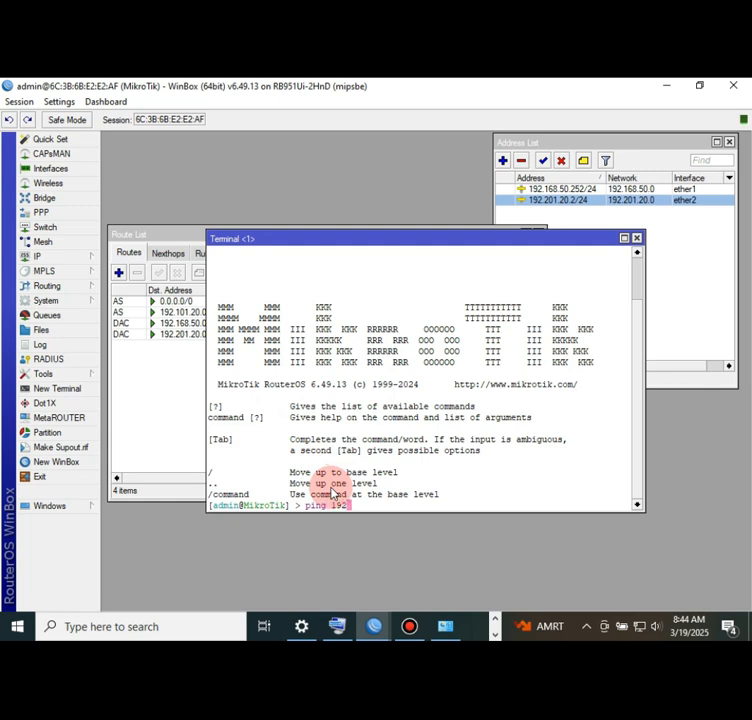
text(101.20.1)
key(Return)
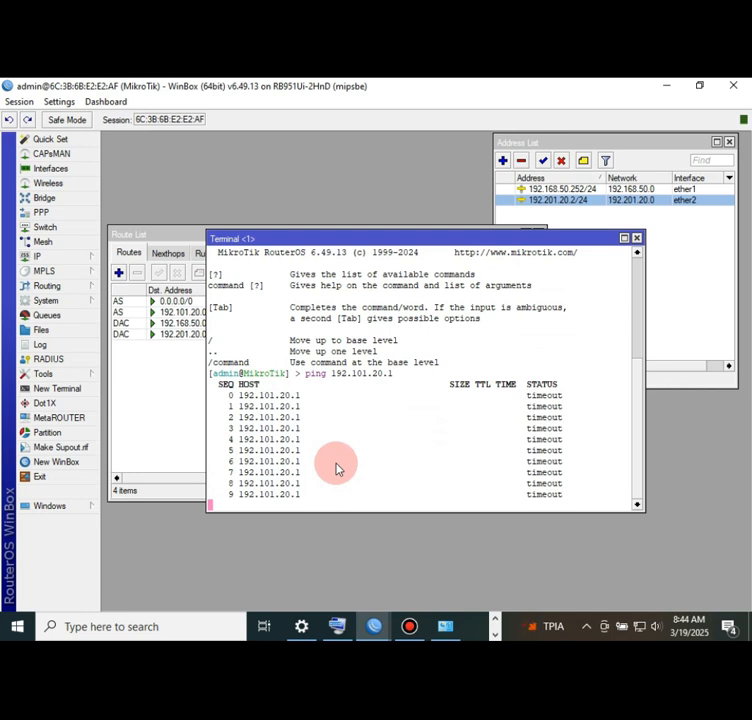
key(ctrl+c)
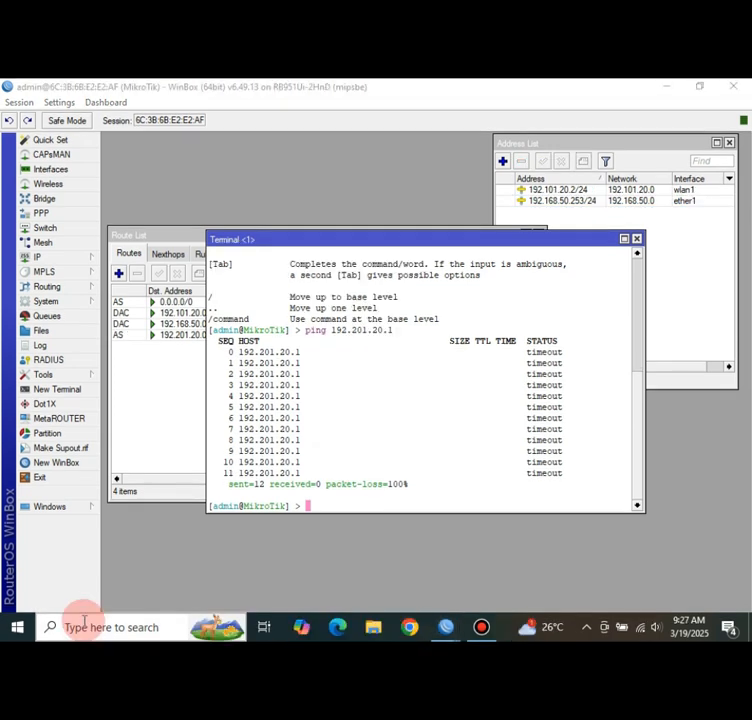
- Turn off Windows Defender Firewall for private networks, then close the firewall window
click(84, 624)
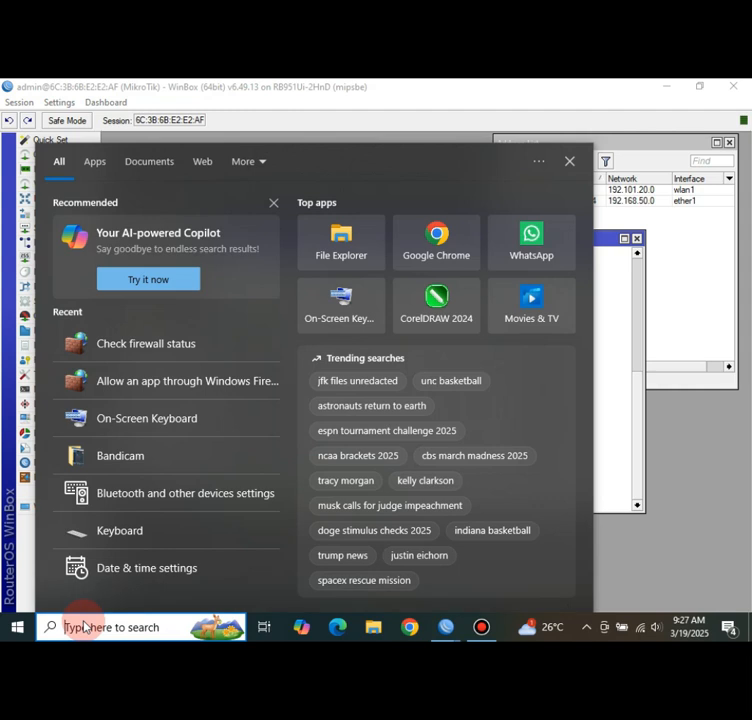
text(firew)
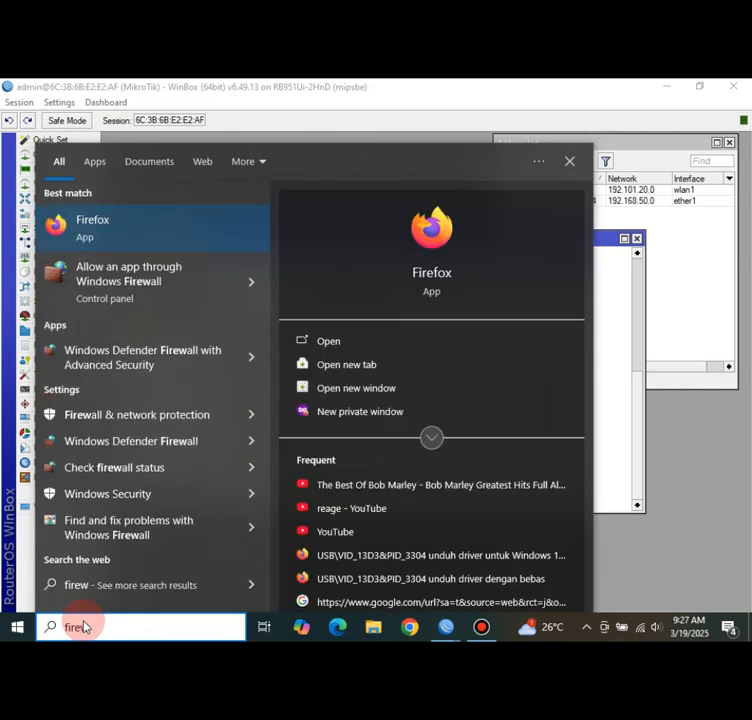
text(al)
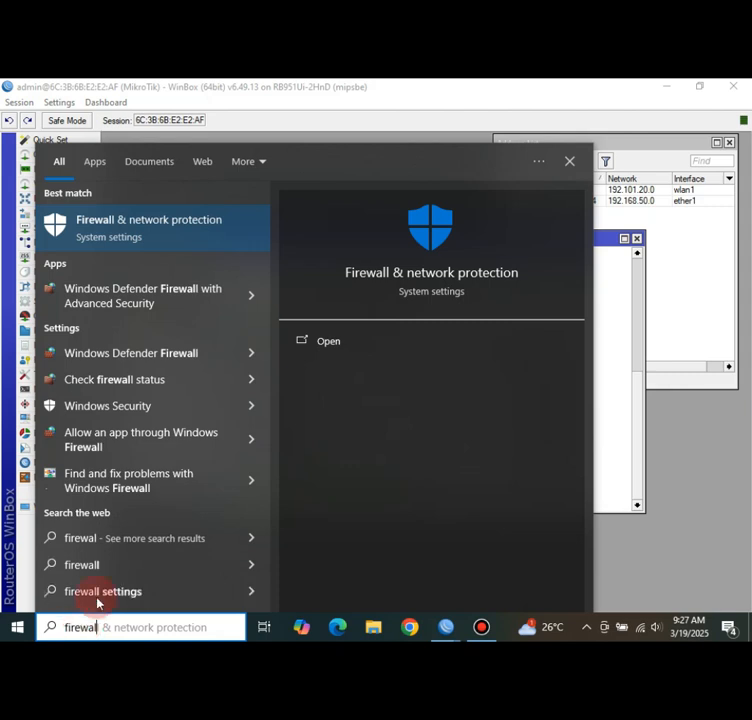
click(127, 390)
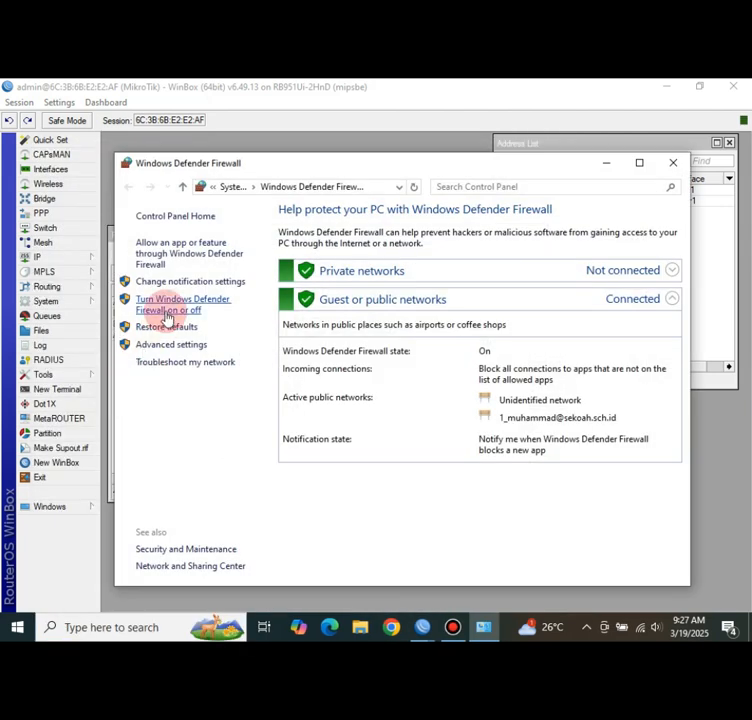
click(168, 309)
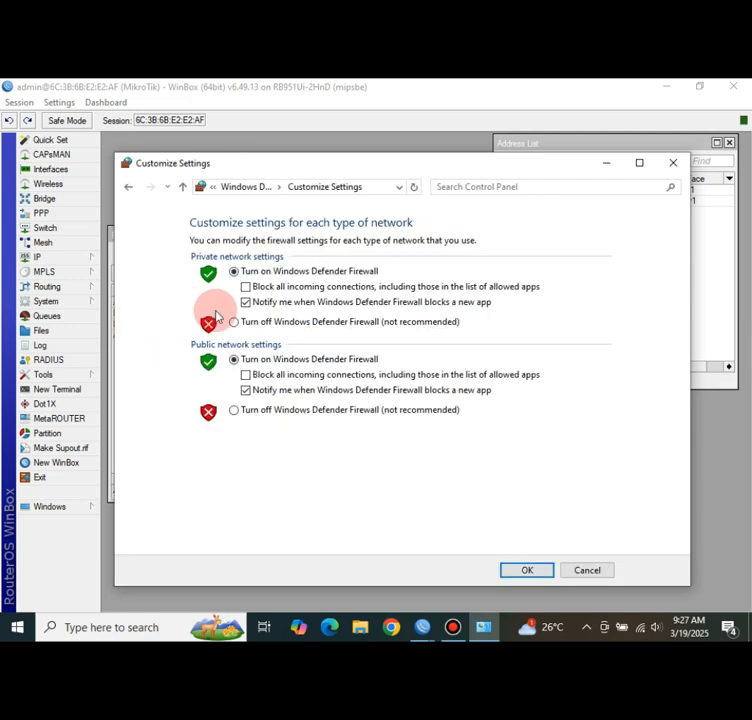
click(235, 323)
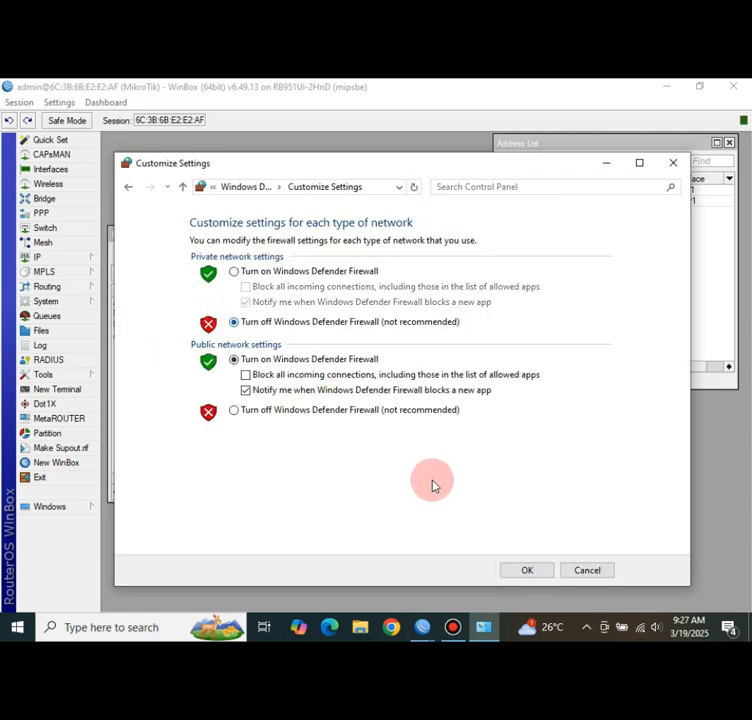
click(533, 570)
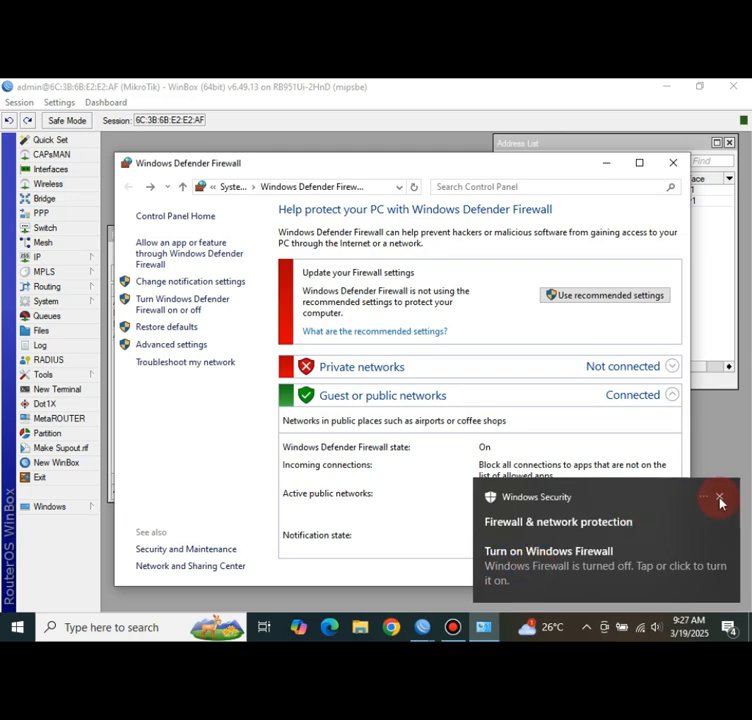
click(720, 500)
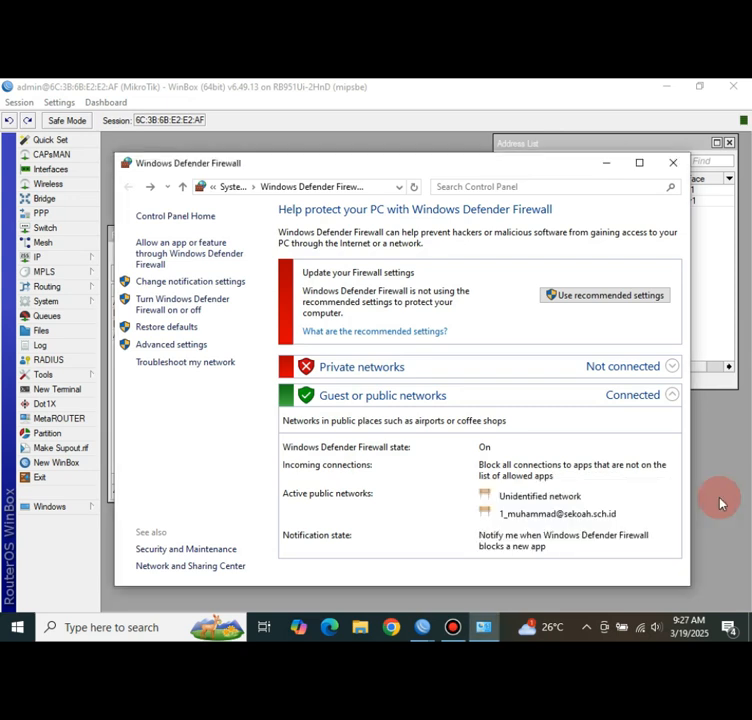
click(673, 166)
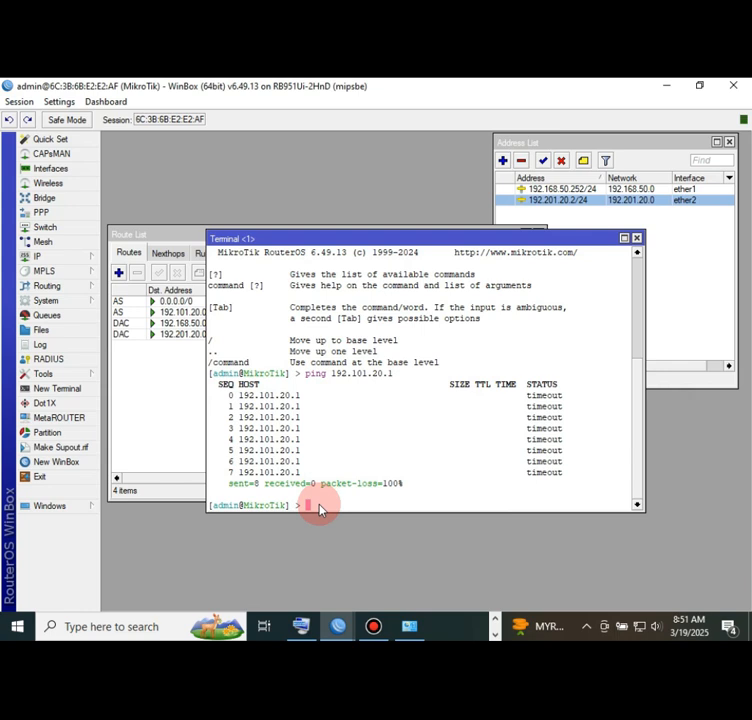
- Ping 192.101.20.1 again in the terminal and stop it after the replies arrive
text(ng 192.101.20.1)
key(Return)
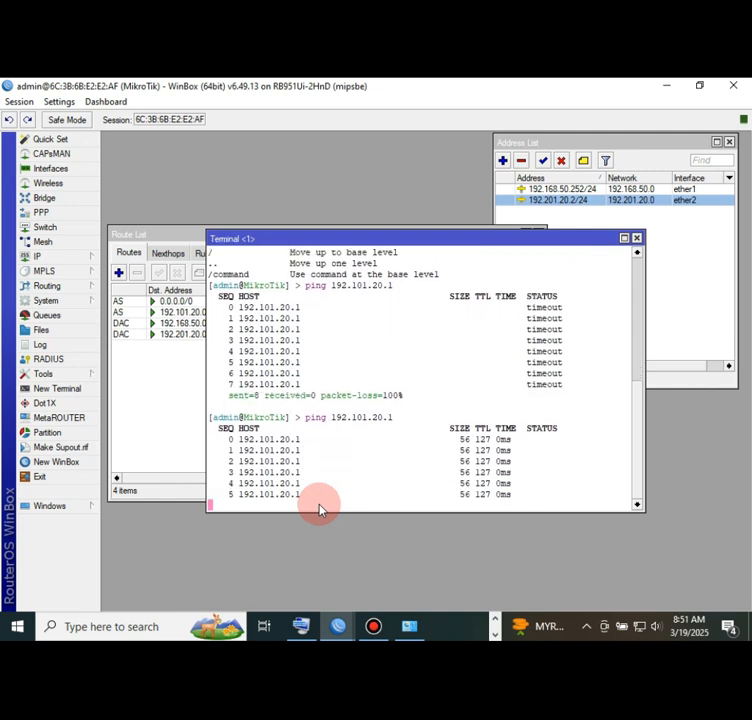
key(ctrl+c)
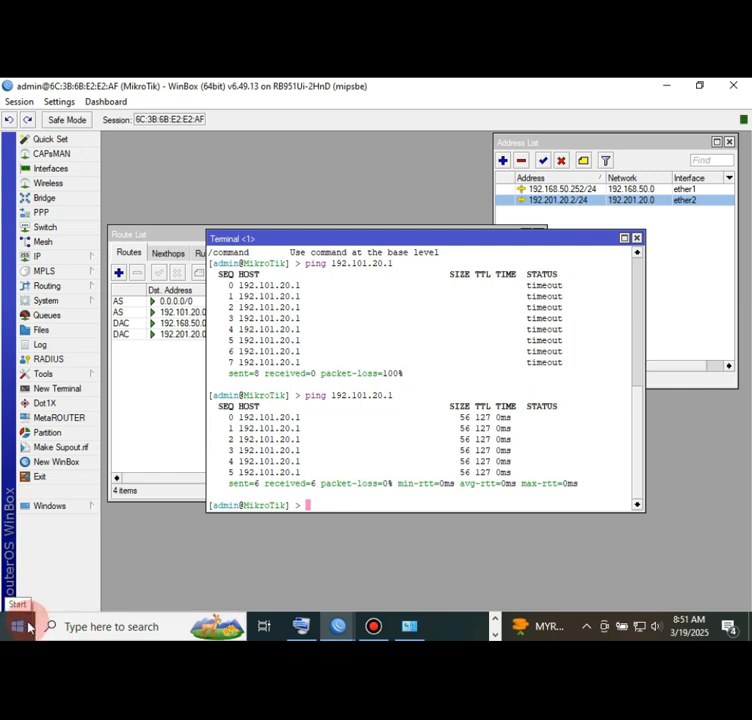
- Run 'ping 192.101.20.1 -t' from the Run dialog as a continuous ping
key(super+r)
key(Escape)
key(super+r)
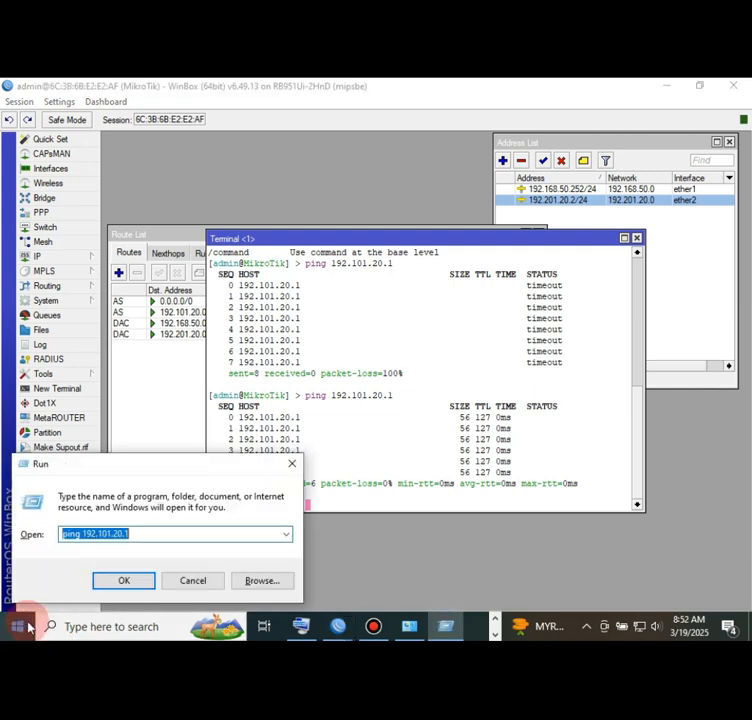
key(End)
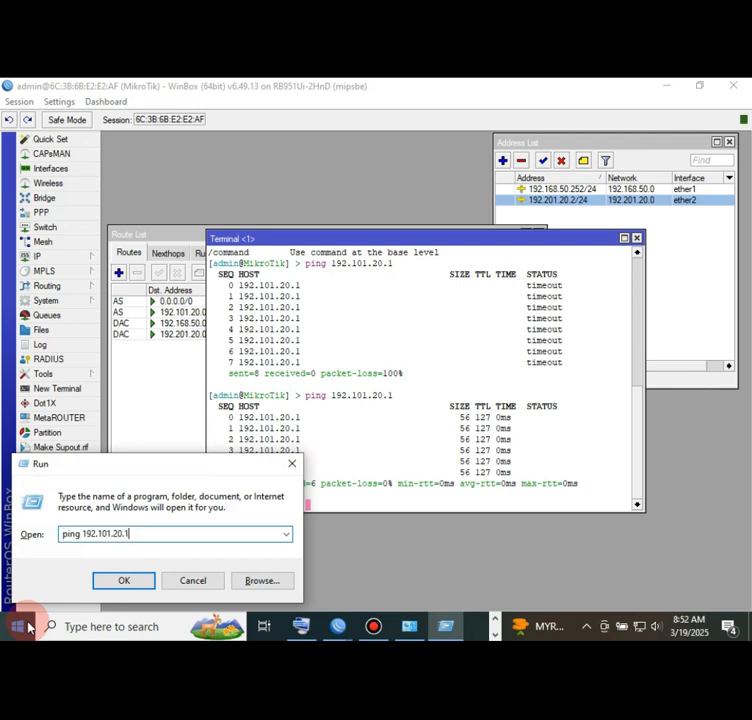
text(-t)
key(Return)
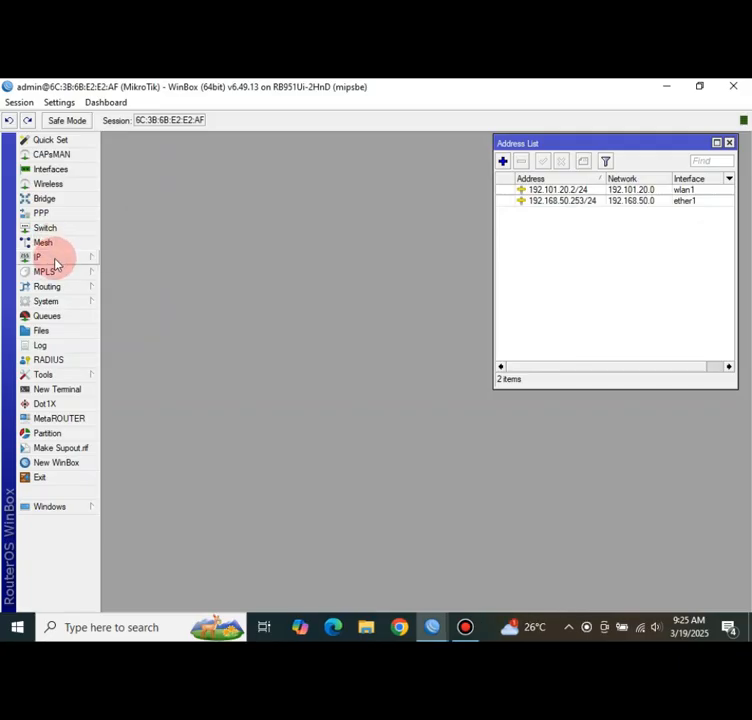
- Under IP > Routes, add route 192.201.20.0/24 via gateway 192.168.50.252 and save it
click(55, 261)
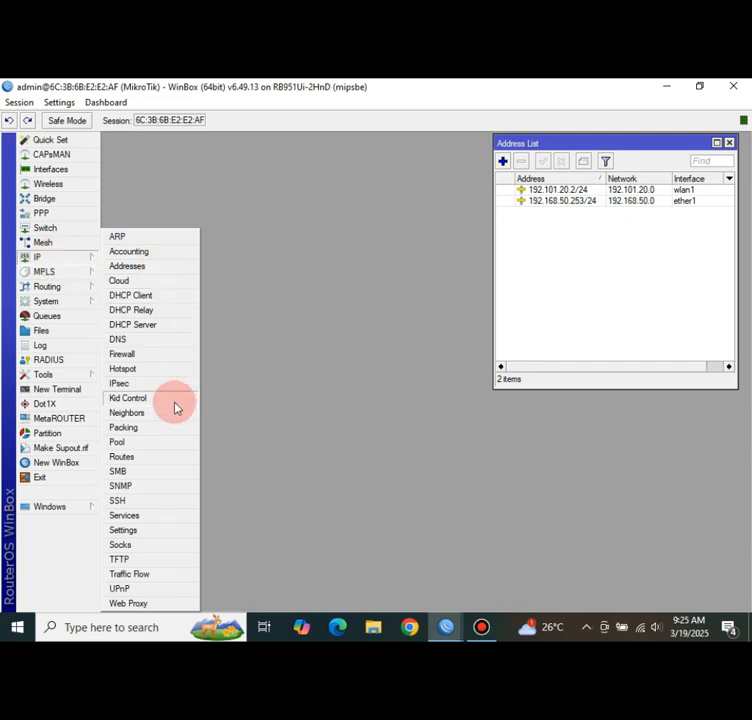
click(176, 460)
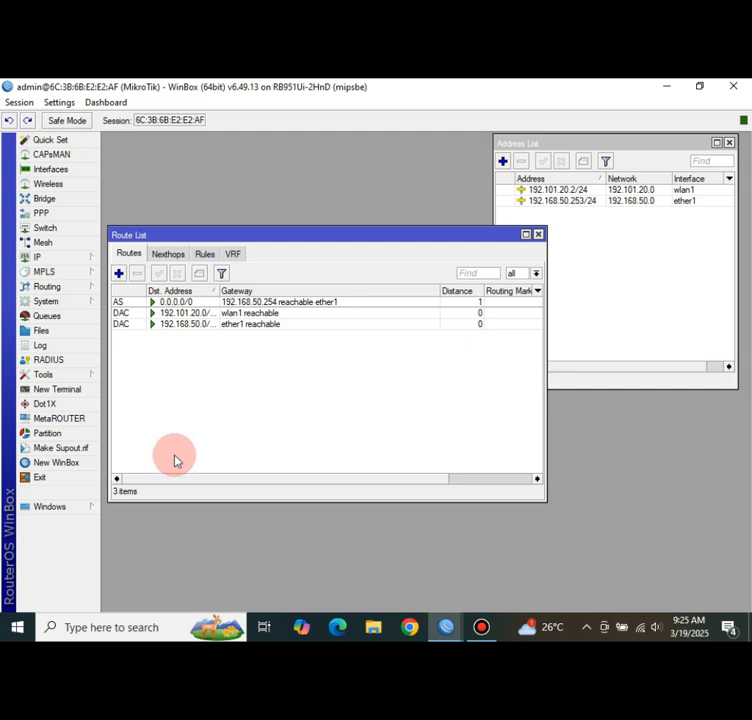
click(119, 273)
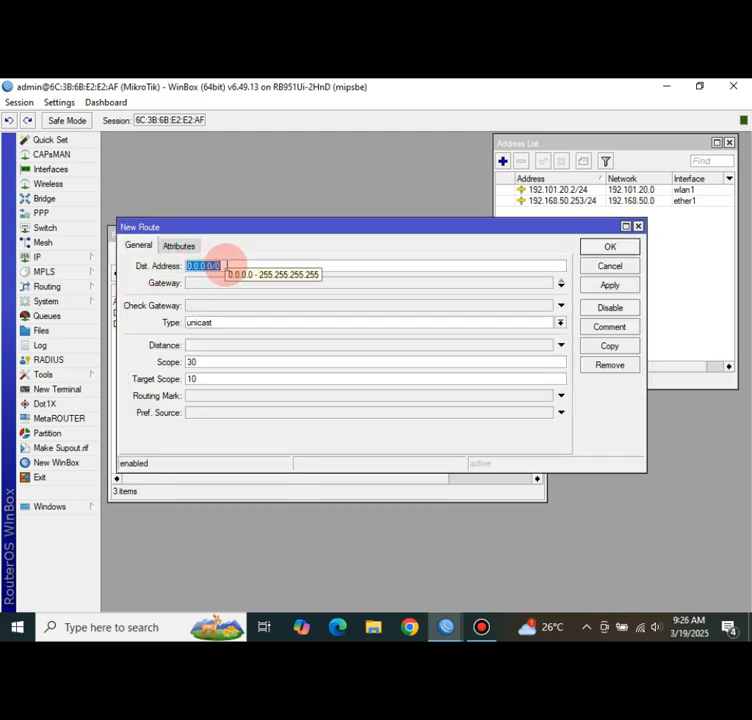
text(192.168)
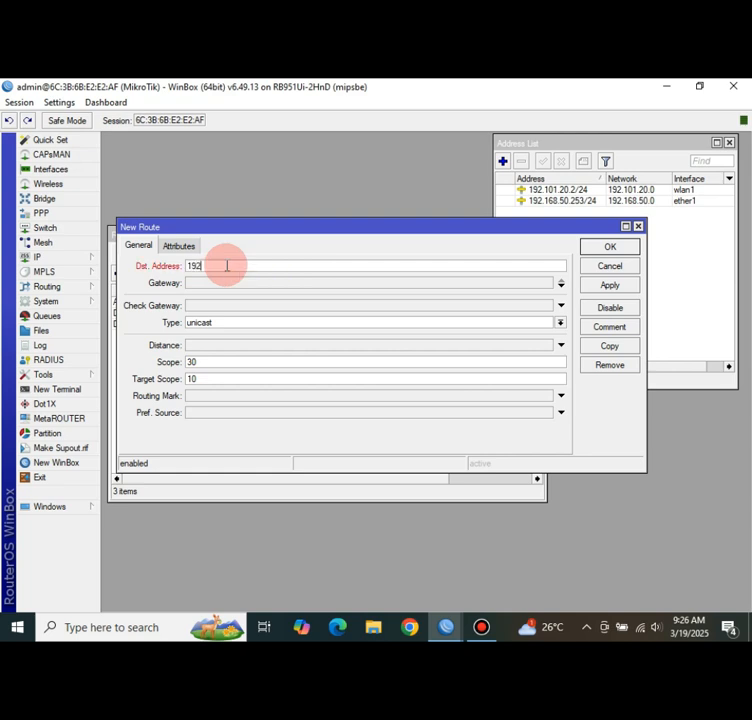
key(BackSpace)
key(BackSpace)
key(BackSpace)
text(201.20.0/24)
click(222, 287)
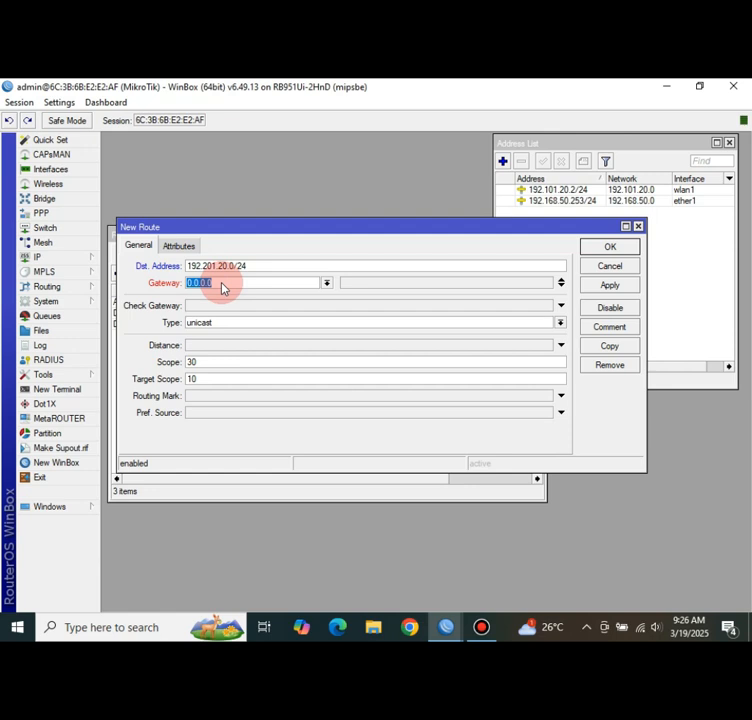
text(192.168.50.1)
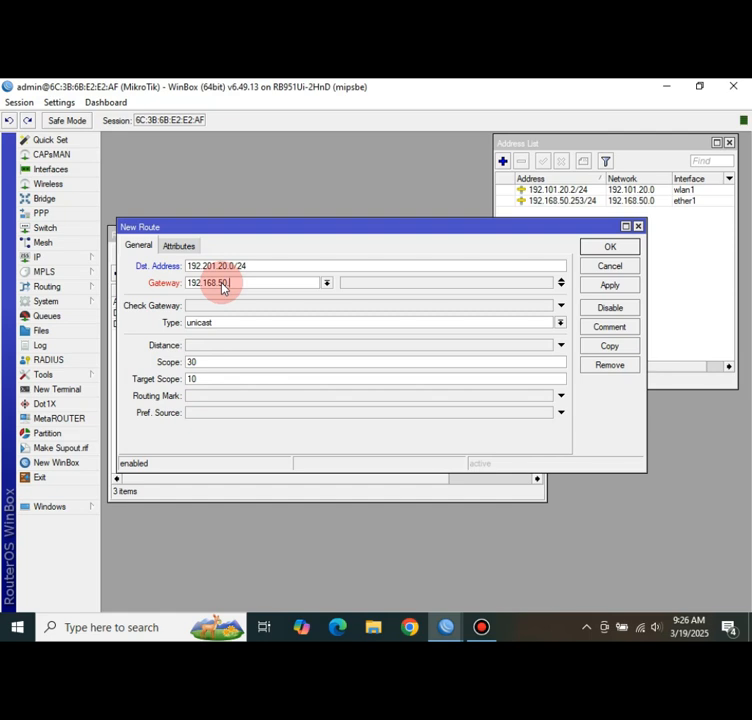
text(252)
click(626, 284)
click(612, 247)
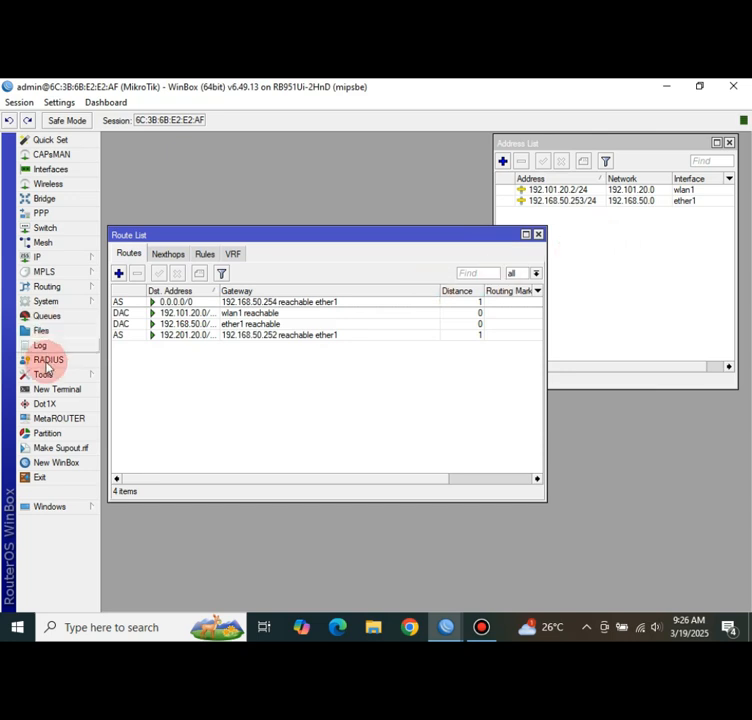
- Ping 192.201.20.1 from a new Router B terminal and stop it after 12 timeouts
click(60, 389)
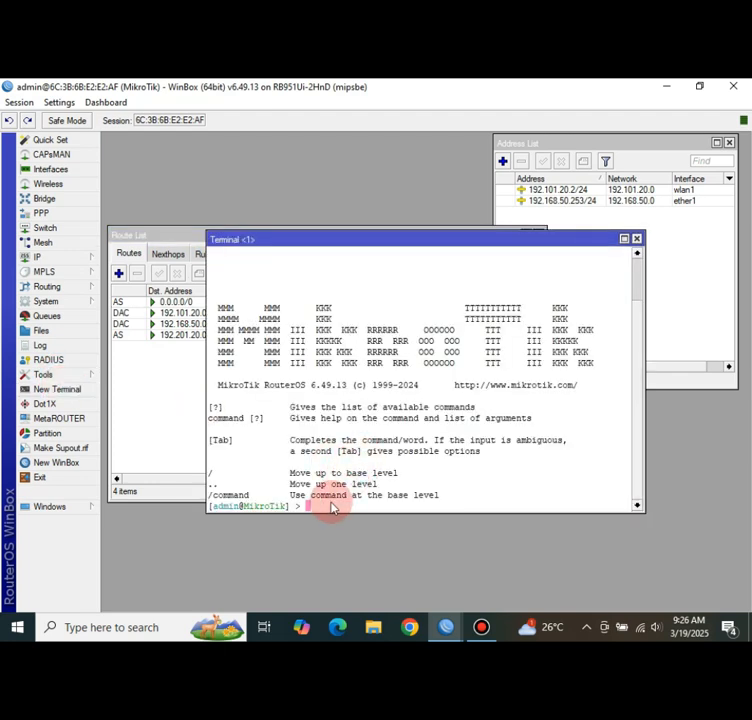
text(192.)
key(BackSpace)
key(BackSpace)
key(BackSpace)
key(BackSpace)
text(ping 192.168)
key(BackSpace)
key(BackSpace)
key(BackSpace)
text(201.20)
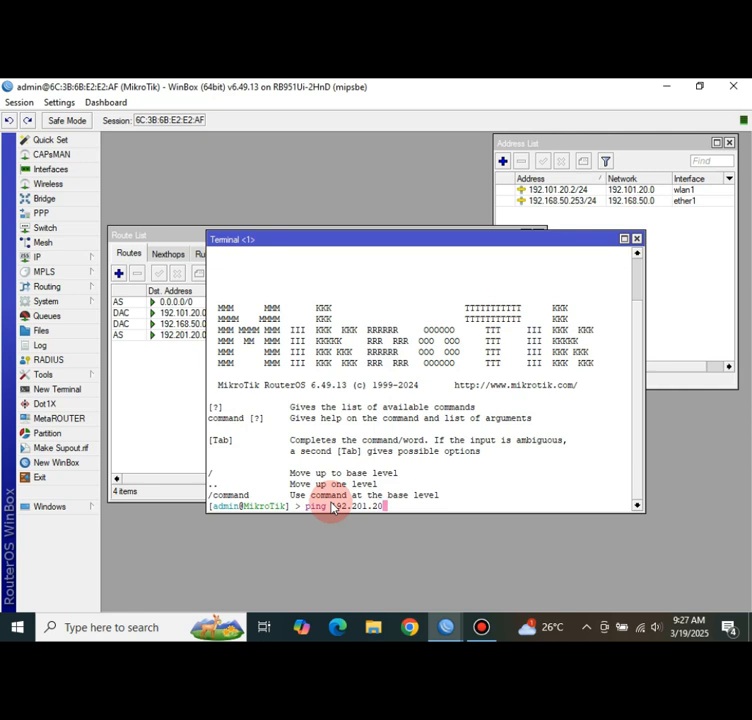
text(.1)
key(Return)
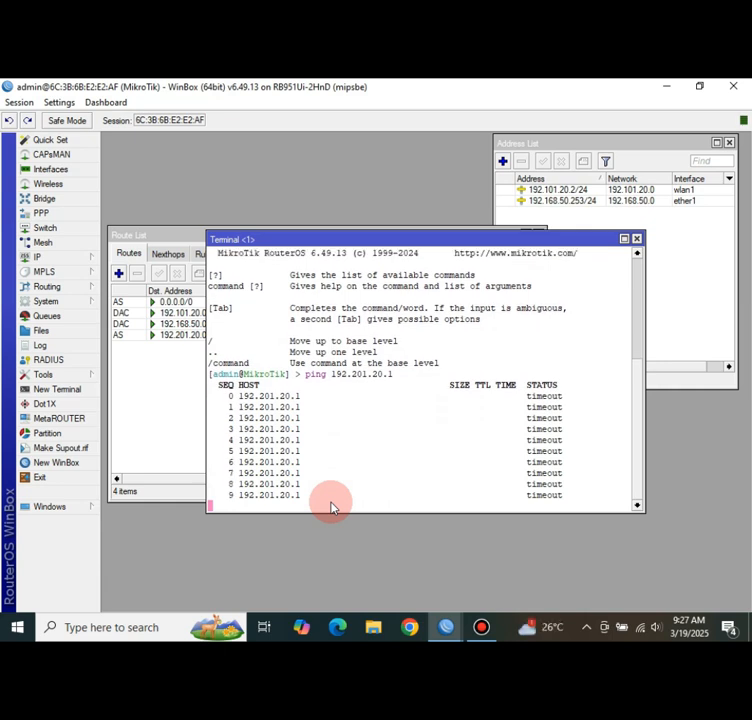
key(ctrl+c)
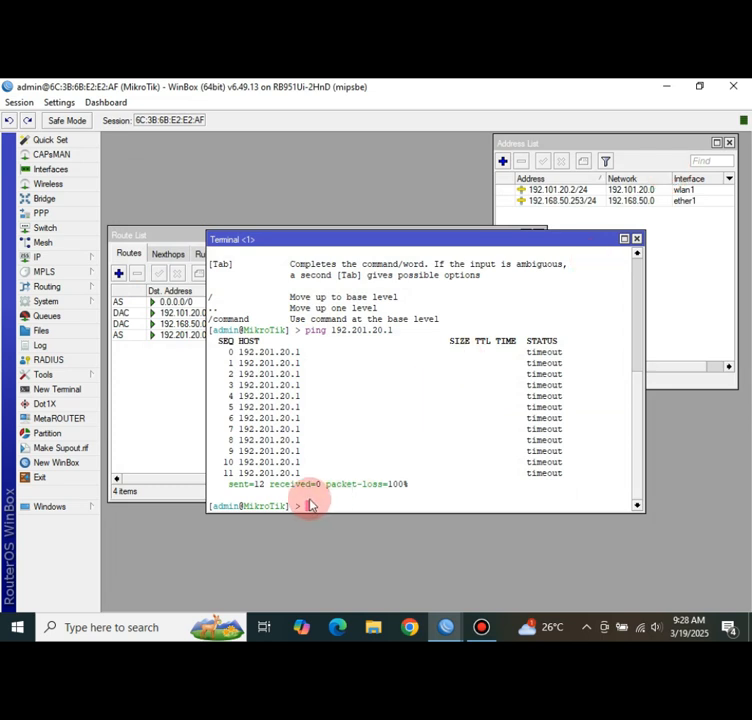
- Ping 192.201.20.1 again and stop it after 19 of 19 replies
text(ping 19)
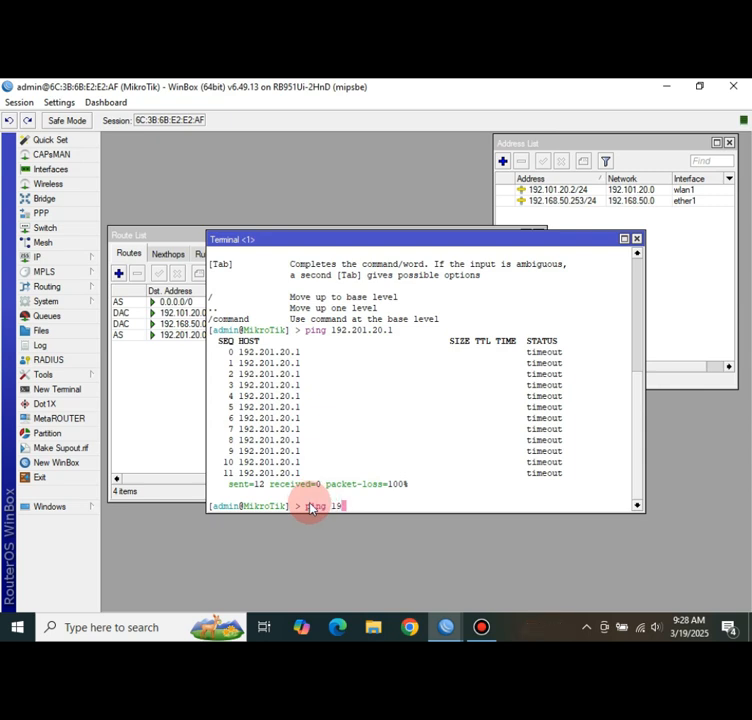
text(2.201.20.1)
key(Return)
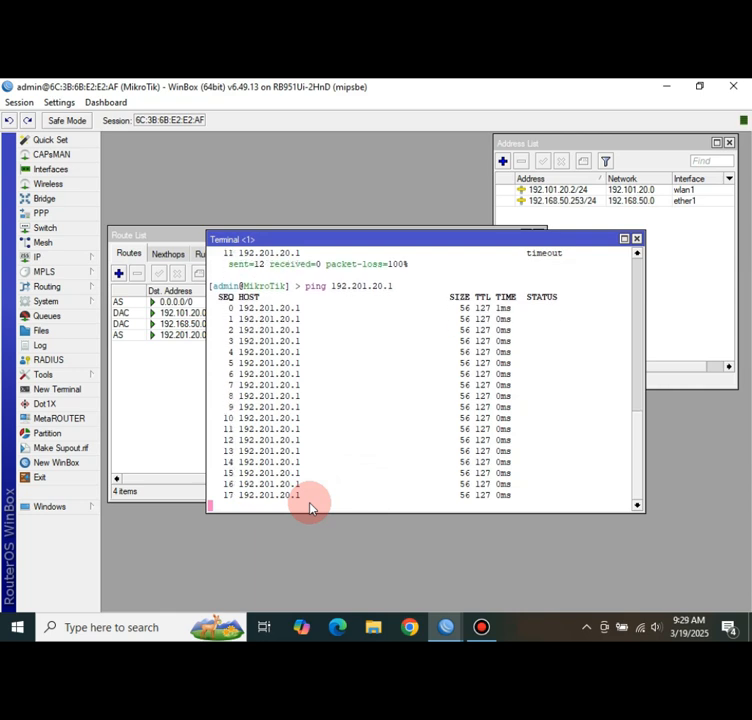
key(ctrl+c)
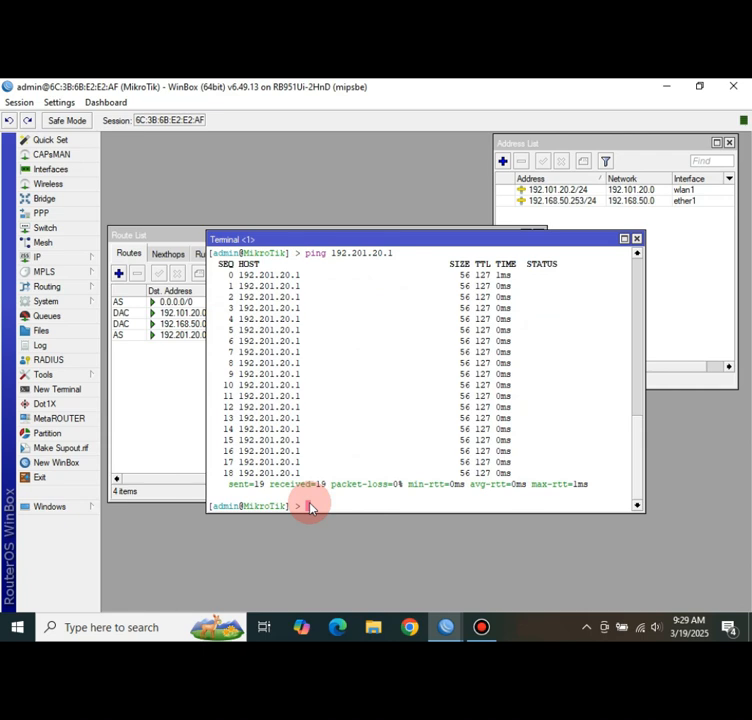